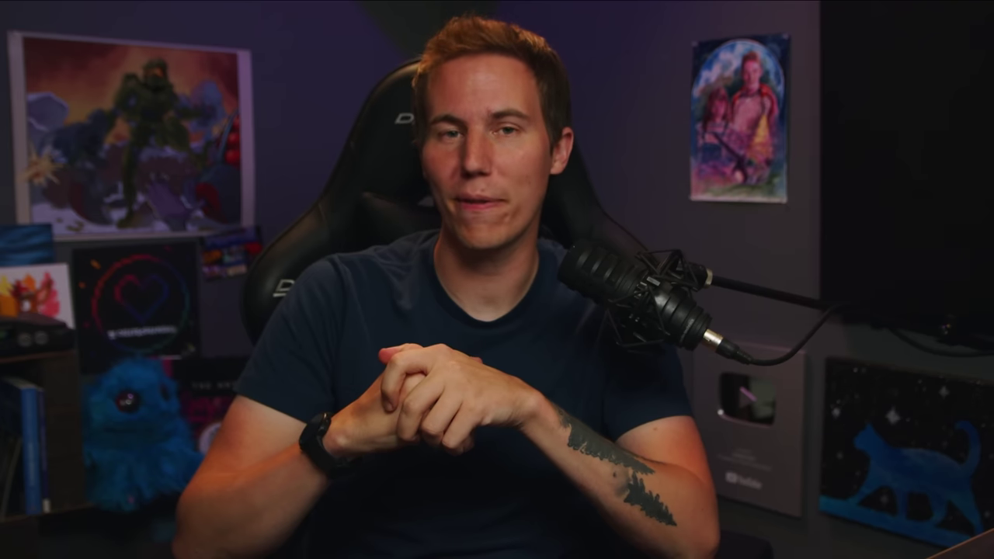
# - Show the MediaIn1 node in the first viewer alongside MediaOut1
pyautogui.click(186, 461)
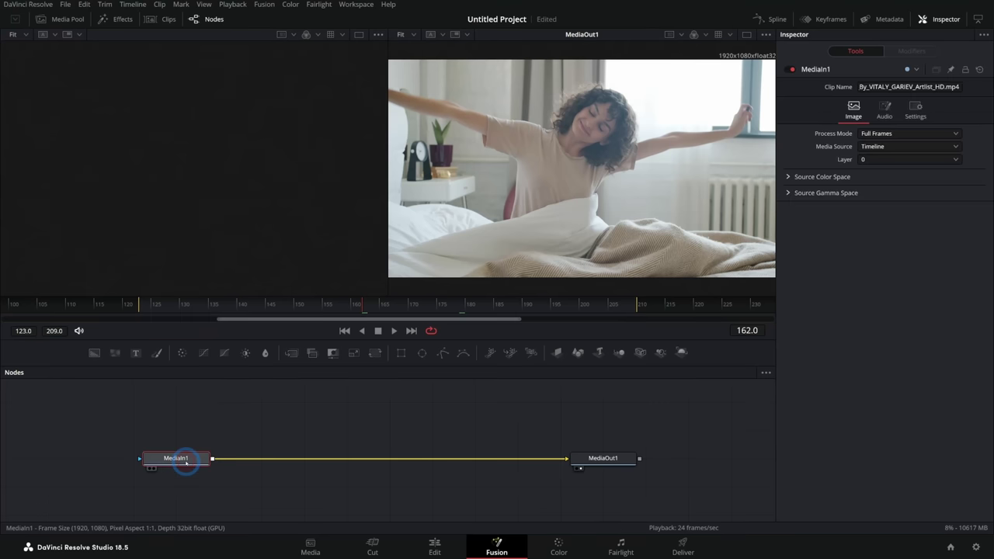
pyautogui.press('1')
pyautogui.click(588, 458)
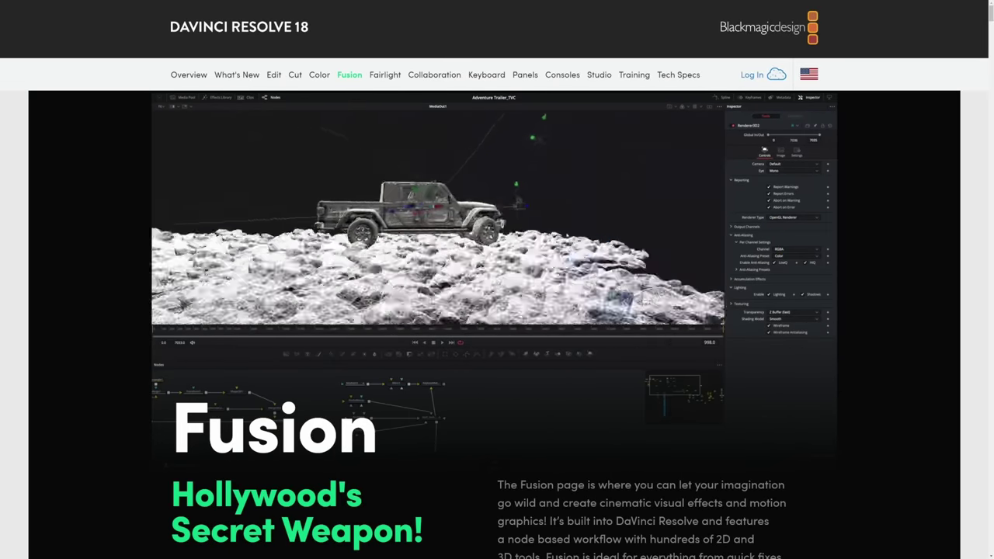
# - Read through the Fusion page of the DaVinci Resolve 18 website, covering tracking, particles, visual effects and motion graphics templates
pyautogui.scroll(-10, 854, 233)
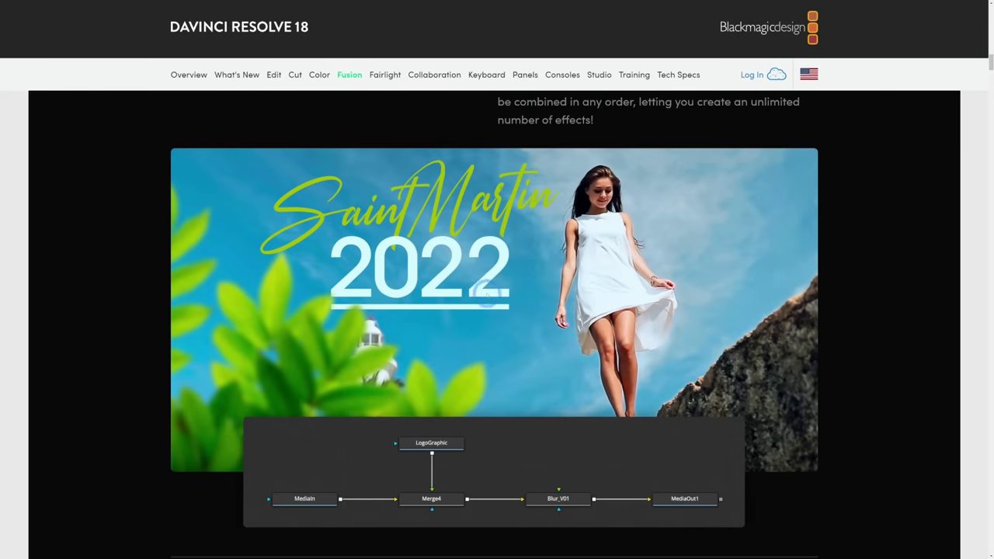
pyautogui.scroll(-6, 486, 295)
pyautogui.scroll(-5, 697, 347)
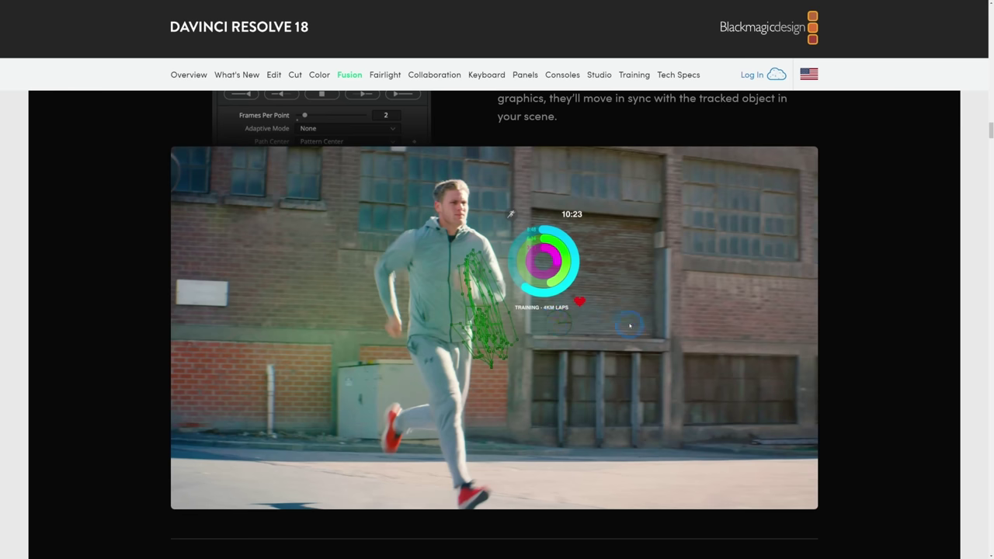
pyautogui.scroll(-8, 629, 325)
pyautogui.scroll(-6, 720, 352)
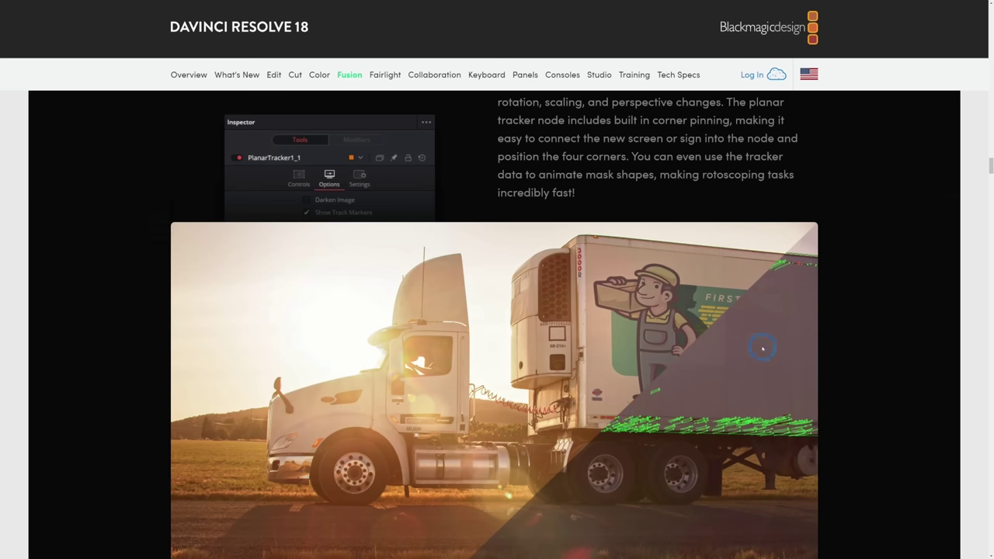
pyautogui.scroll(-5, 762, 349)
pyautogui.scroll(-5, 648, 411)
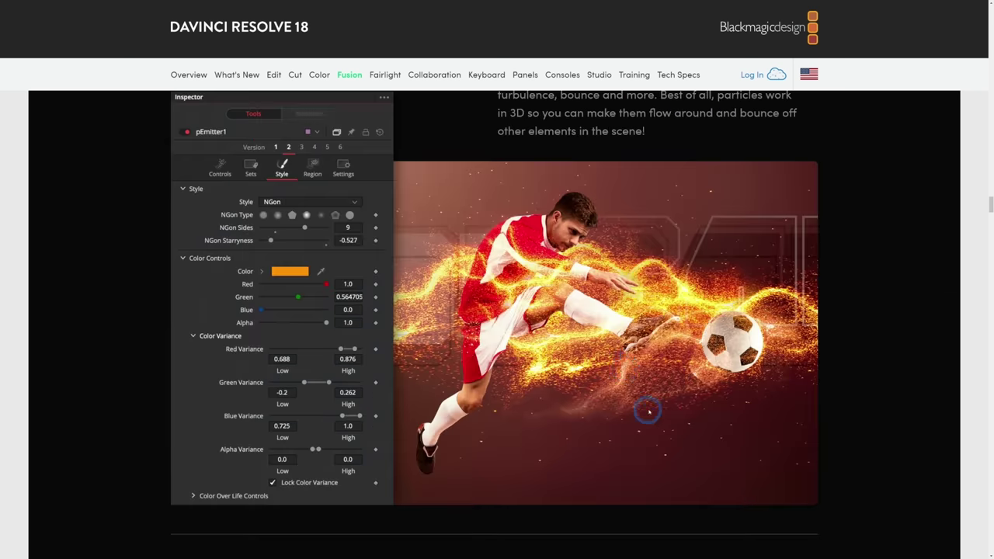
pyautogui.scroll(-5, 525, 319)
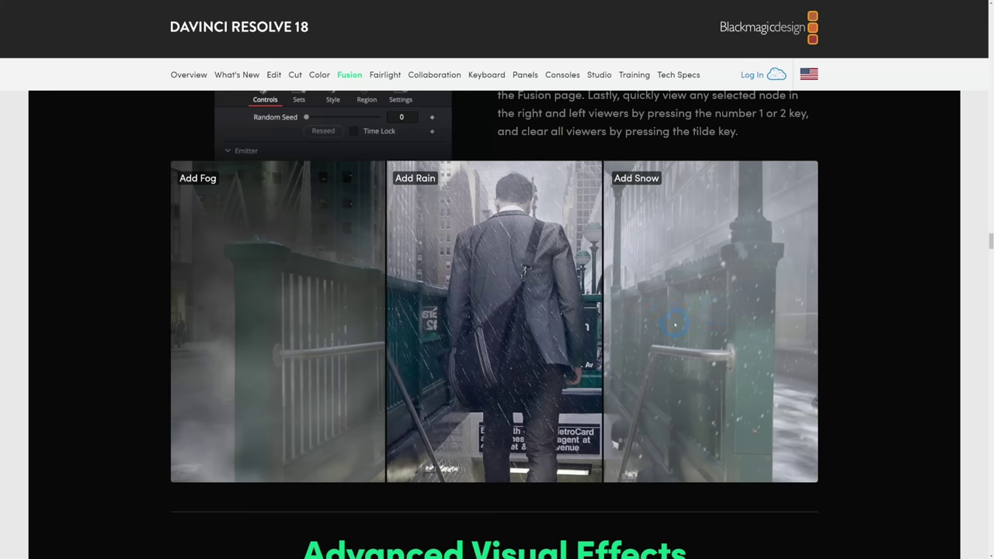
pyautogui.scroll(-8, 675, 324)
pyautogui.scroll(-5, 640, 344)
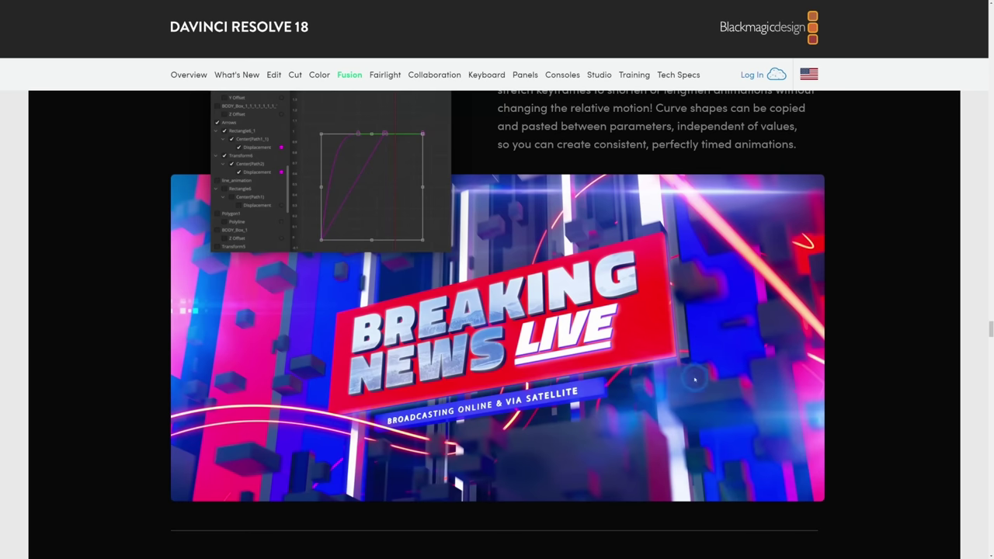
pyautogui.scroll(-5, 691, 380)
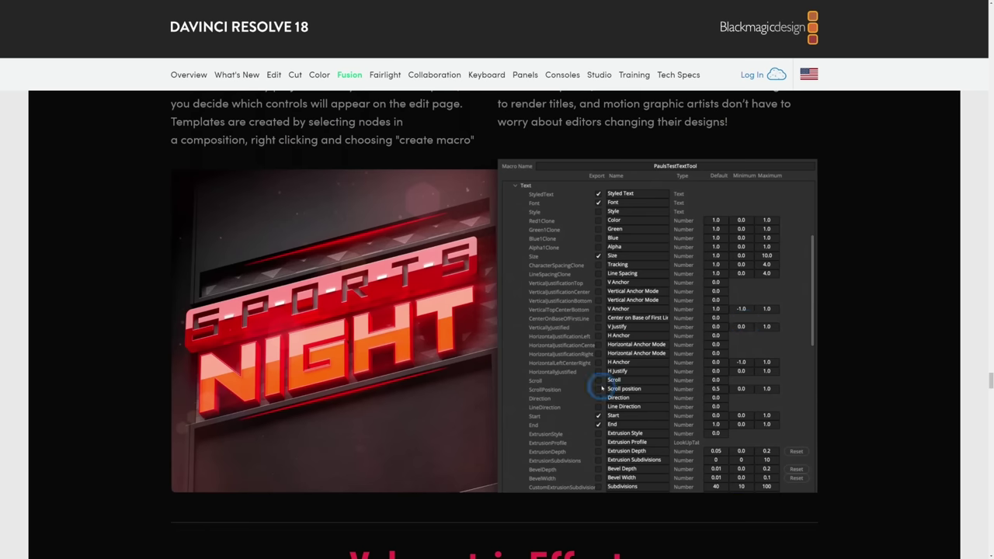
pyautogui.scroll(-5, 705, 274)
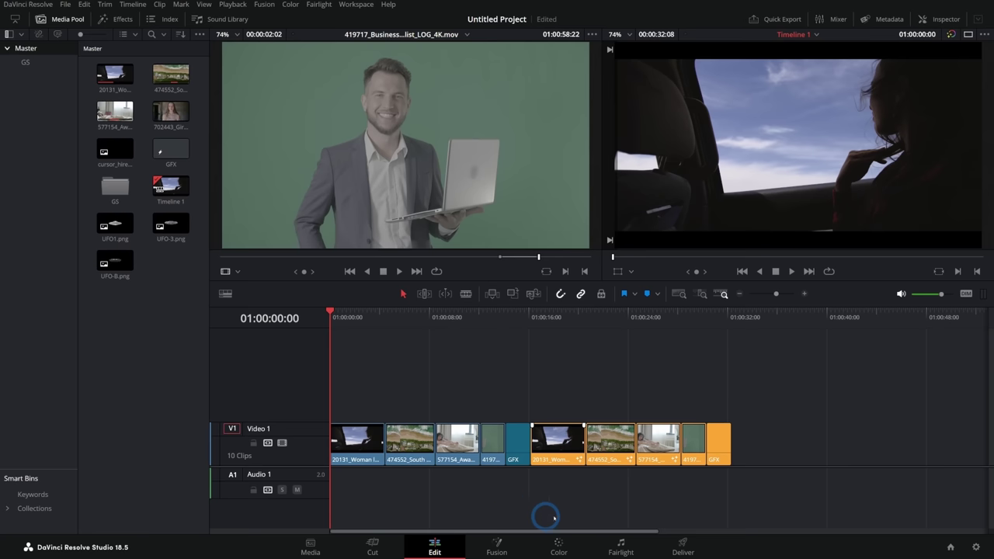
# - Scrub the timeline to the waking woman shot, examine its MORNING text composition in Fusion and return to the Edit page
pyautogui.moveTo(433, 337); pyautogui.dragTo(464, 348)
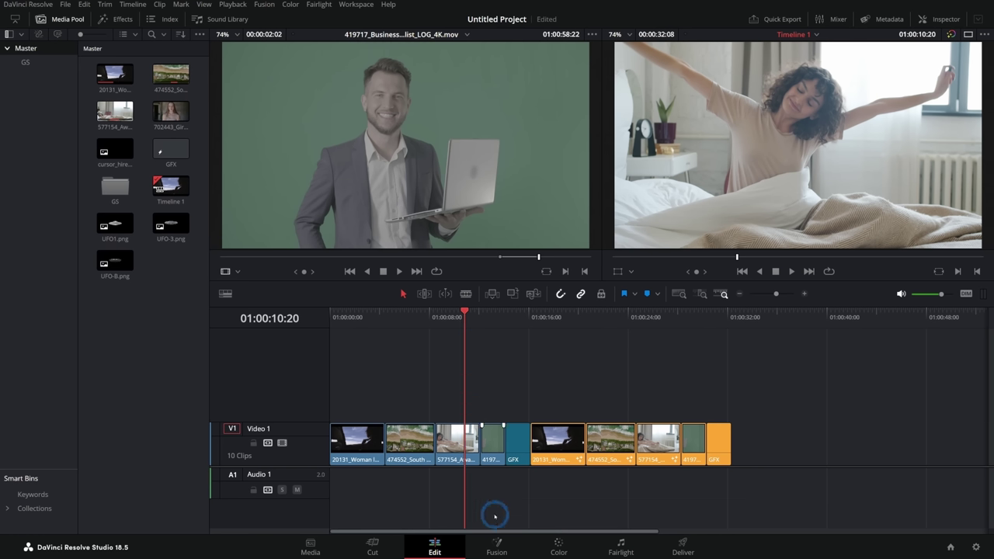
pyautogui.click(497, 546)
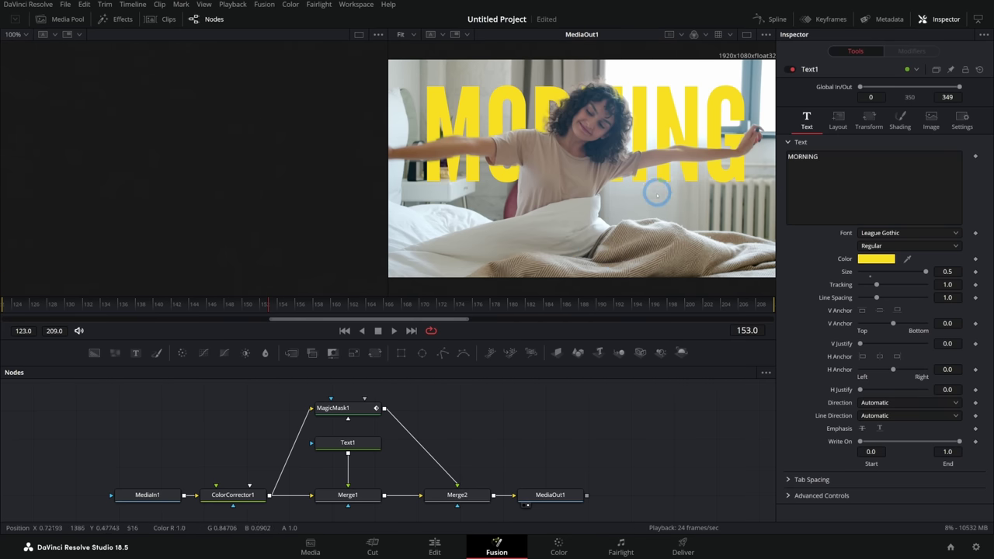
pyautogui.click(435, 547)
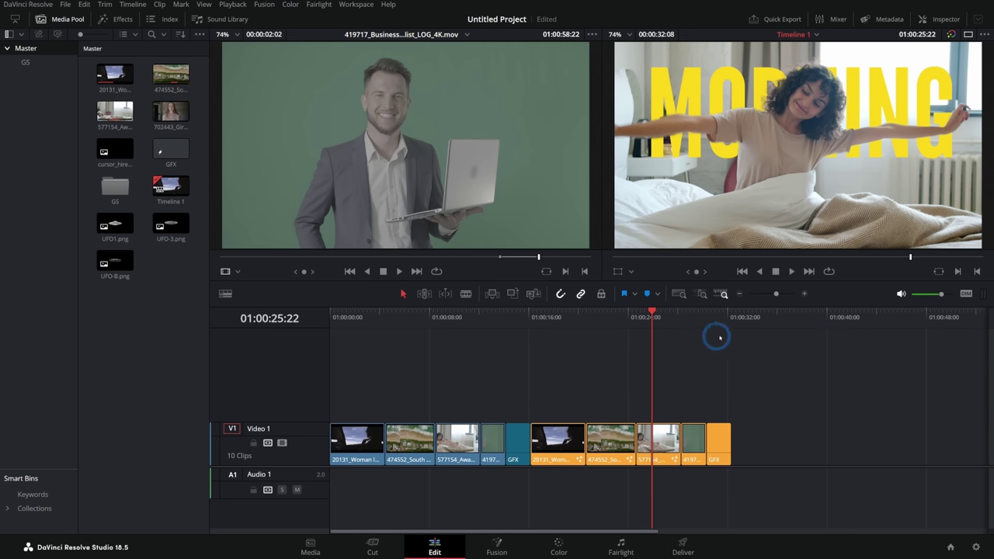
# - Open the unedited waking woman clip in Fusion and show its MediaIn1 node in the first viewer
pyautogui.click(456, 315)
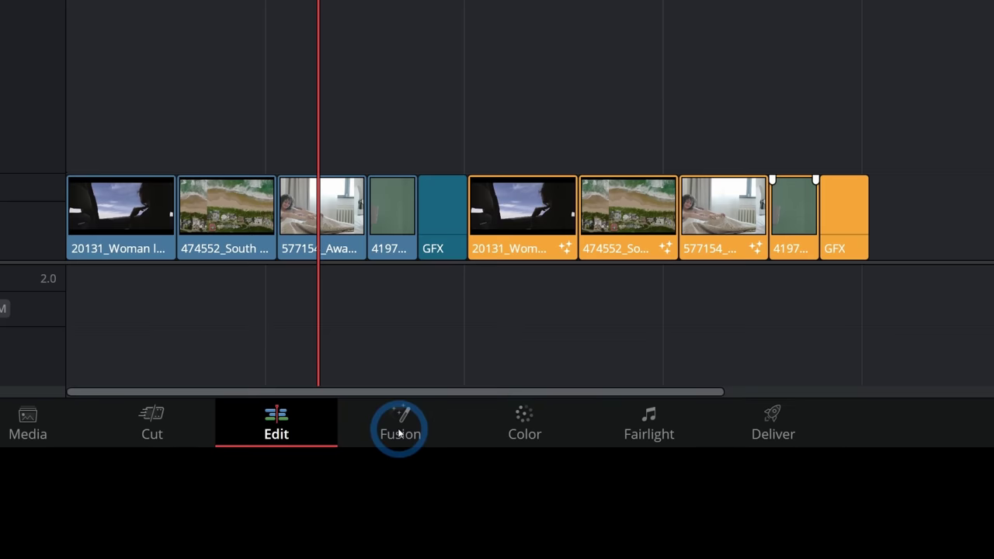
pyautogui.click(400, 429)
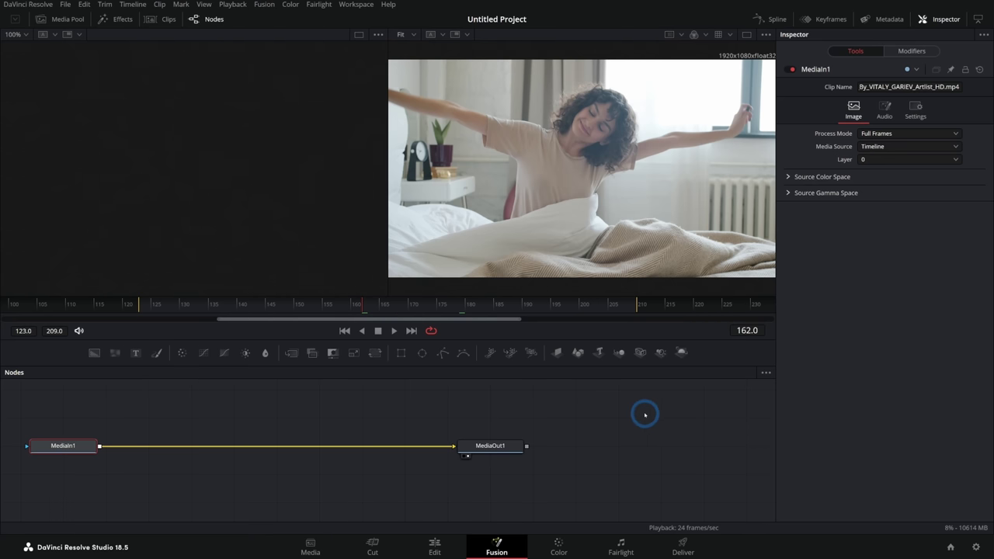
pyautogui.moveTo(502, 414); pyautogui.dragTo(614, 423)
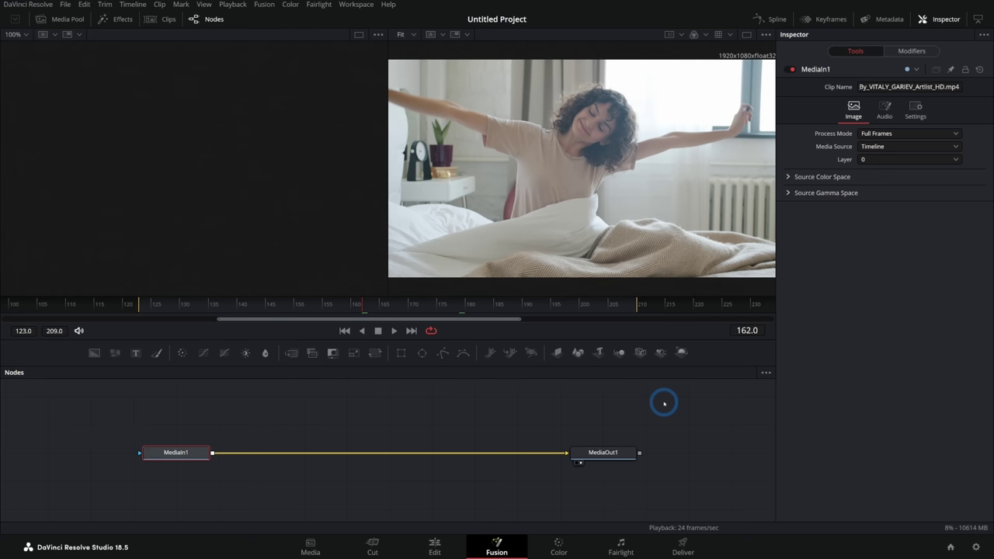
pyautogui.press('1')
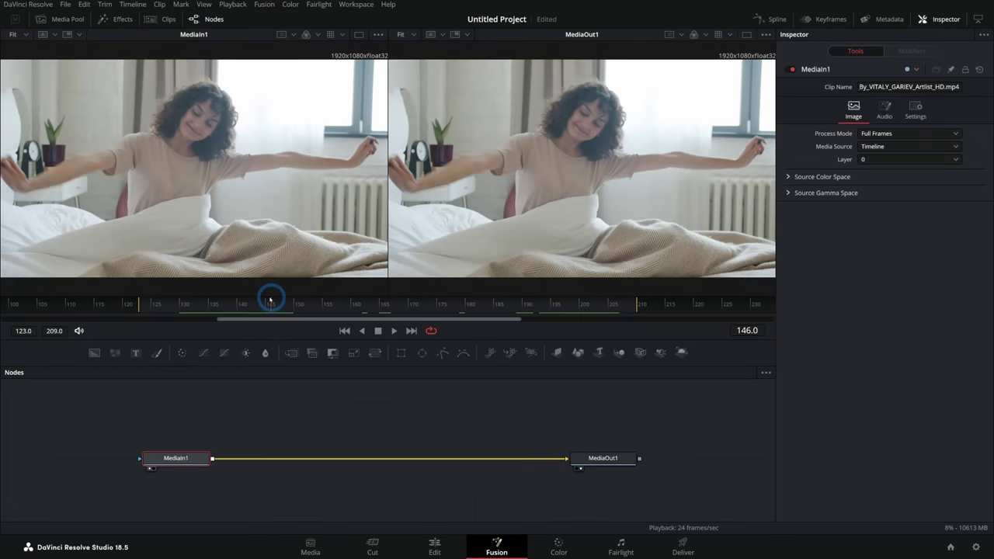
# - Scrub the composition from frame 146 to 189 and back to frame 166 to compare the input and output viewers
pyautogui.moveTo(271, 300); pyautogui.dragTo(518, 303)
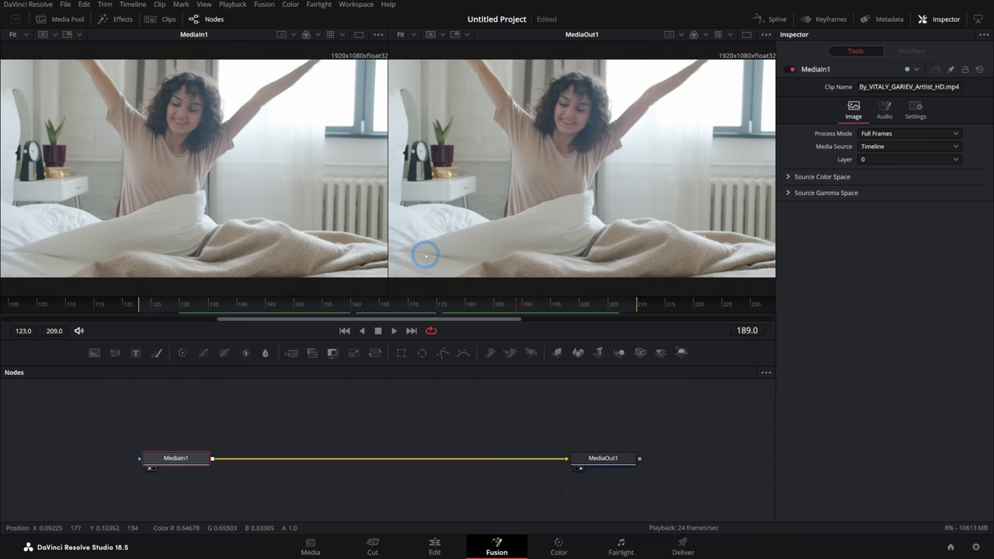
pyautogui.click(386, 303)
pyautogui.click(500, 202)
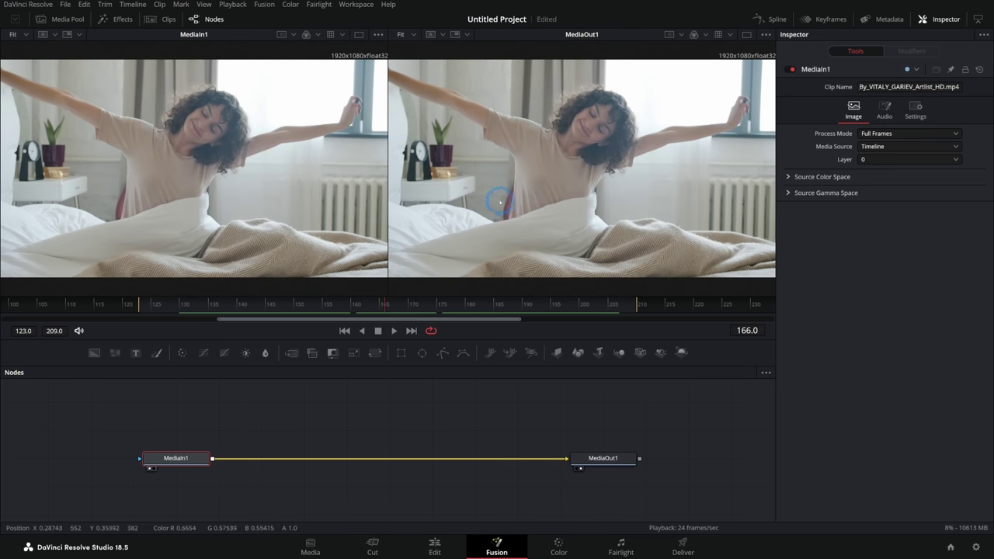
# - On the Edit page, load the 702443 girl clip from the media pool into the source viewer and scrub through it
pyautogui.click(435, 546)
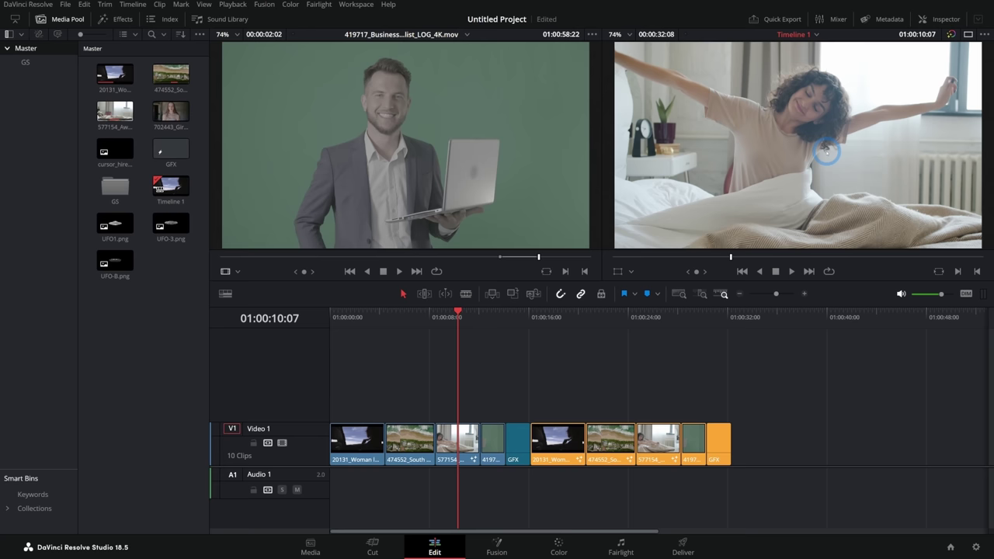
pyautogui.click(171, 111)
pyautogui.moveTo(324, 254); pyautogui.dragTo(366, 256)
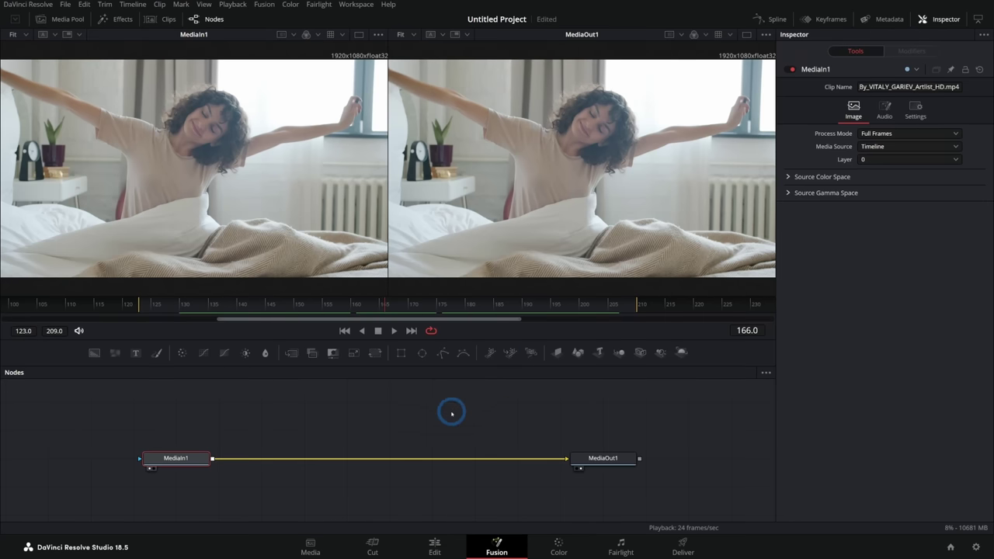
# - Place the MediaOut1 node closer to MediaIn1 in the Fusion node graph and select each node to check its inspector settings
pyautogui.moveTo(451, 413)
pyautogui.mouseDown()
pyautogui.moveTo(517, 414)
pyautogui.moveTo(458, 415)
pyautogui.mouseUp()
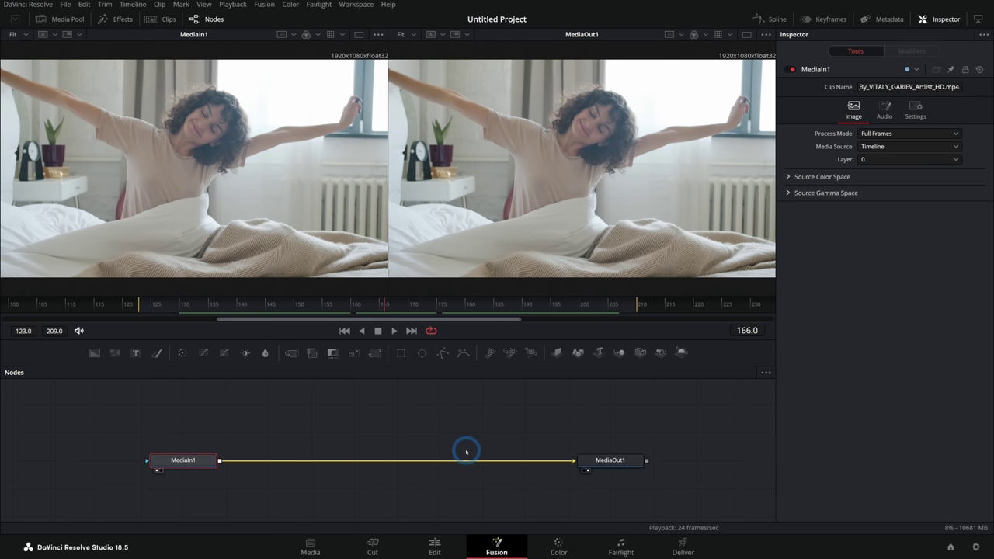
pyautogui.moveTo(613, 462); pyautogui.dragTo(490, 458)
pyautogui.hotkey('ctrl', 'a')
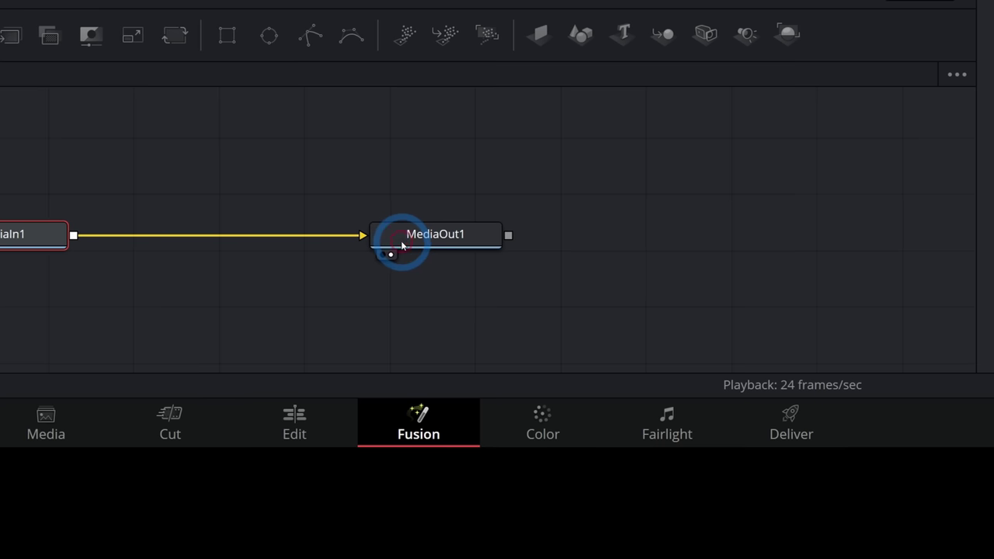
pyautogui.click(402, 246)
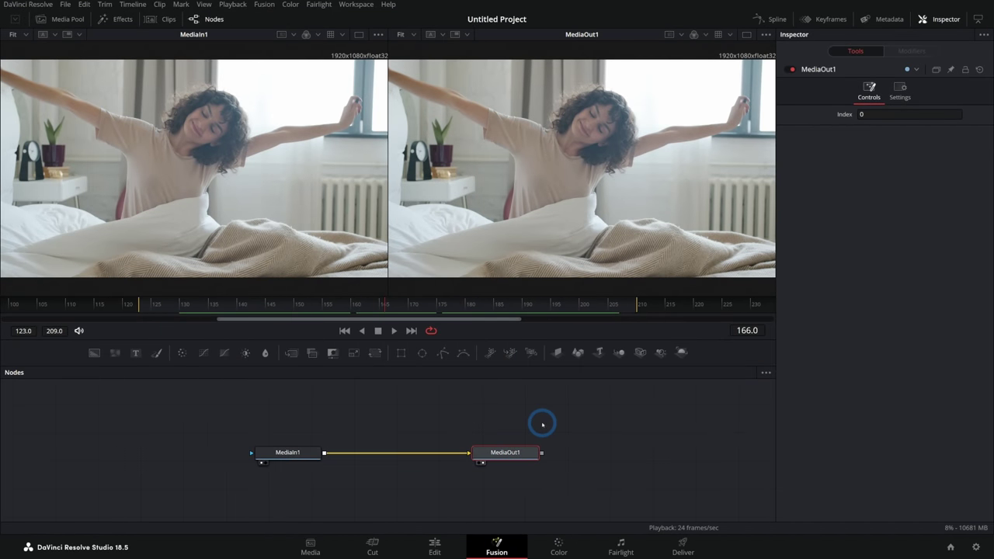
pyautogui.click(299, 452)
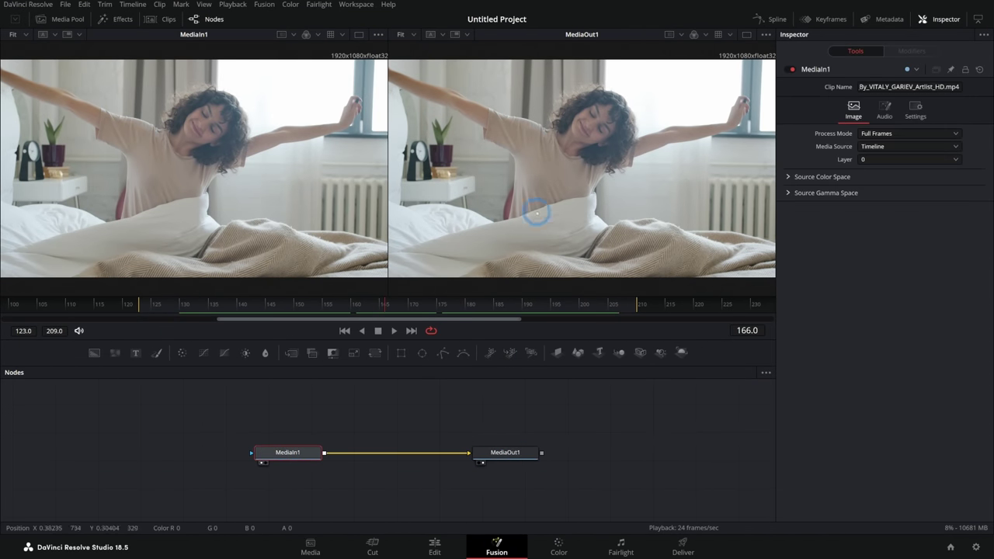
pyautogui.click(506, 452)
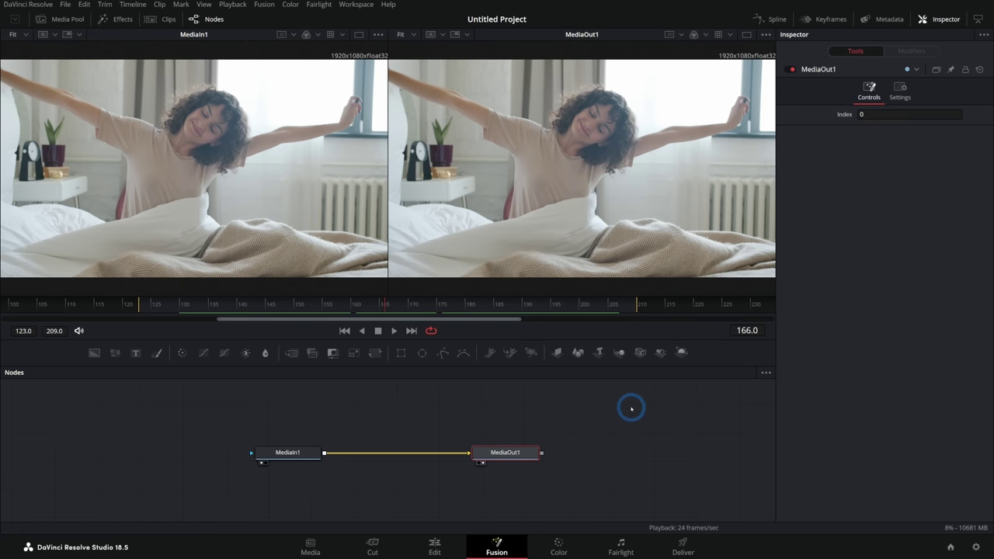
# - Play the waking woman clip on the Edit page timeline and reopen it in Fusion at frame 171
pyautogui.click(437, 546)
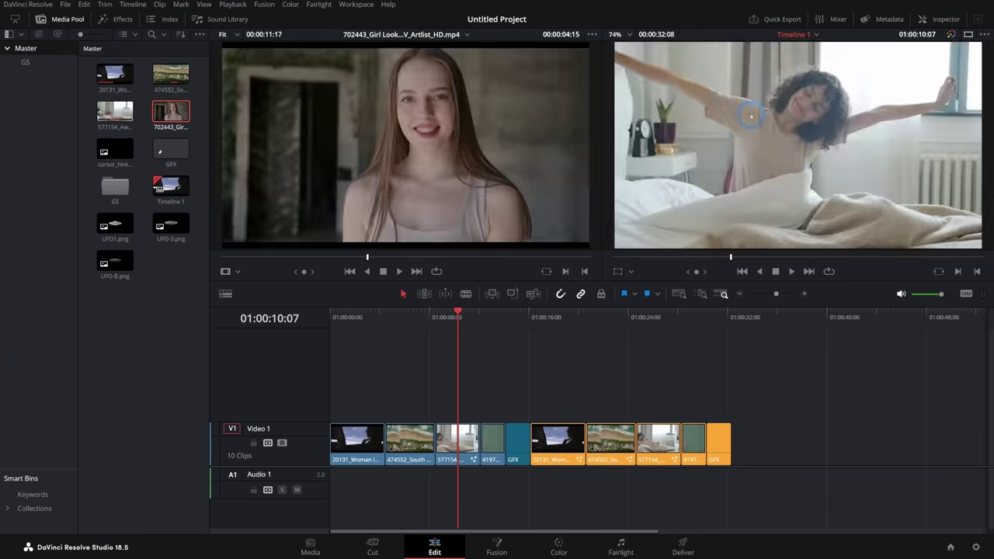
pyautogui.click(447, 316)
pyautogui.press('space')
pyautogui.hotkey('shift', '5')
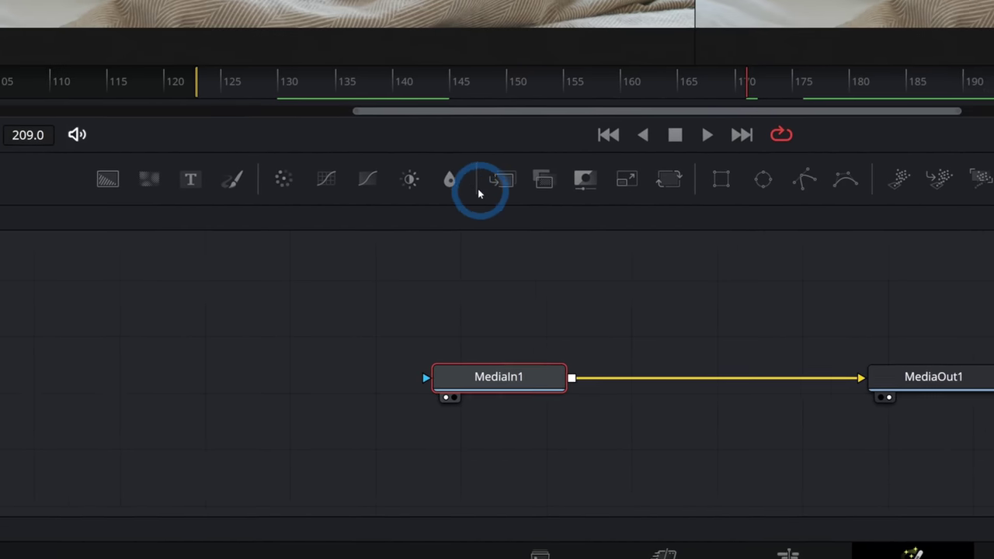
# - Insert a Blur node on the connection between MediaIn1 and MediaOut1 and set its blur size to 12.6
pyautogui.moveTo(449, 179); pyautogui.dragTo(720, 360)
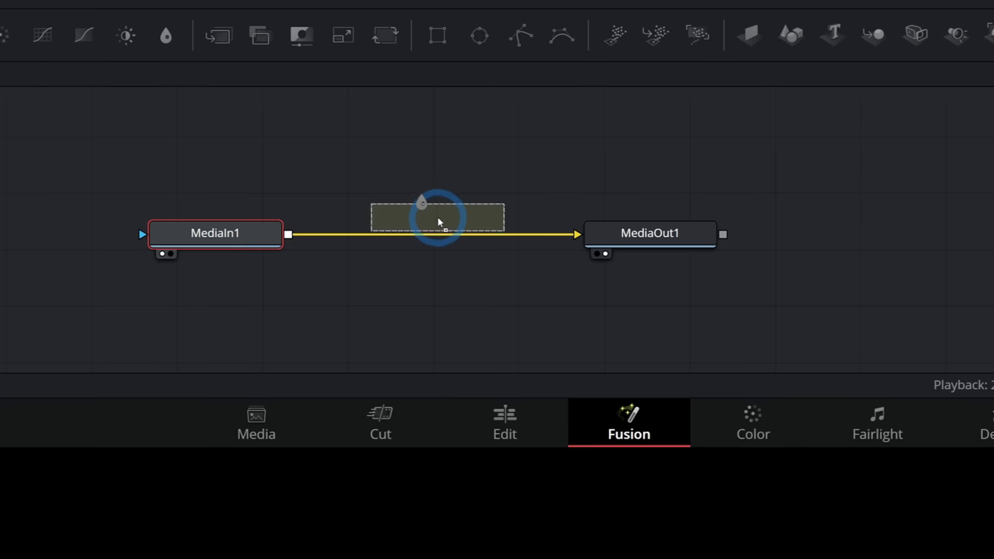
pyautogui.moveTo(439, 223)
pyautogui.mouseDown()
pyautogui.moveTo(448, 240)
pyautogui.moveTo(433, 236)
pyautogui.mouseUp()
pyautogui.moveTo(420, 440); pyautogui.dragTo(418, 454)
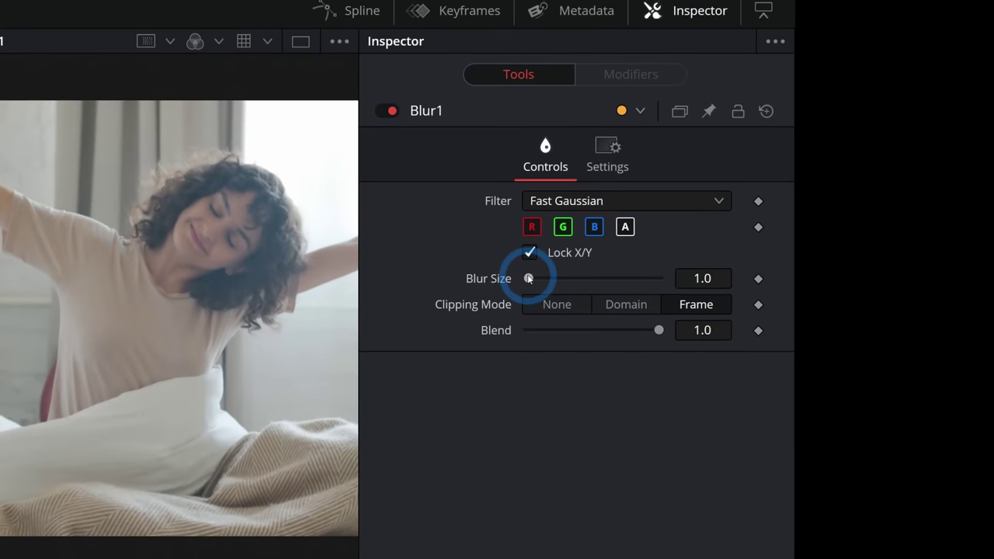
pyautogui.moveTo(528, 278); pyautogui.dragTo(545, 276)
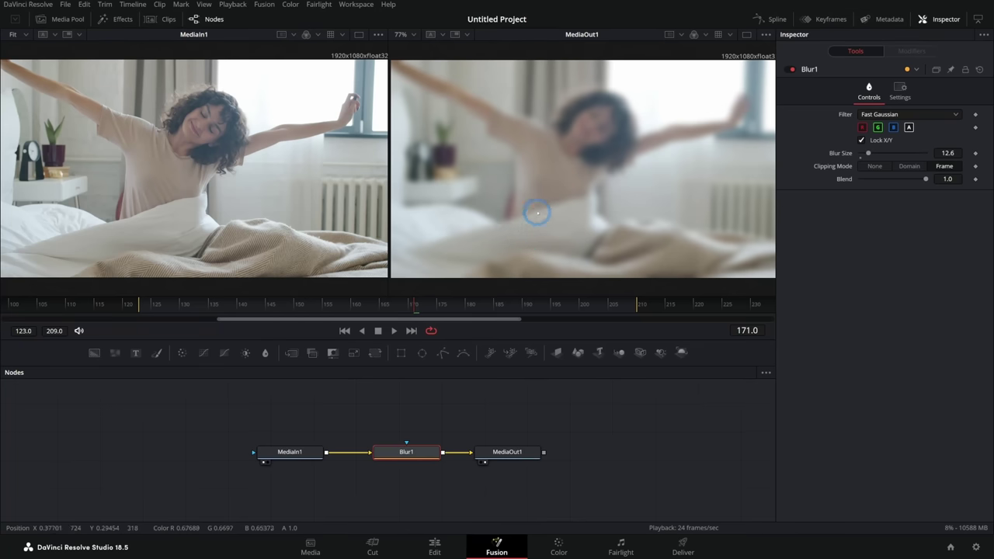
# - Select MediaOut1 and MediaIn1 in turn to examine the node flow through the Blur node
pyautogui.click(510, 453)
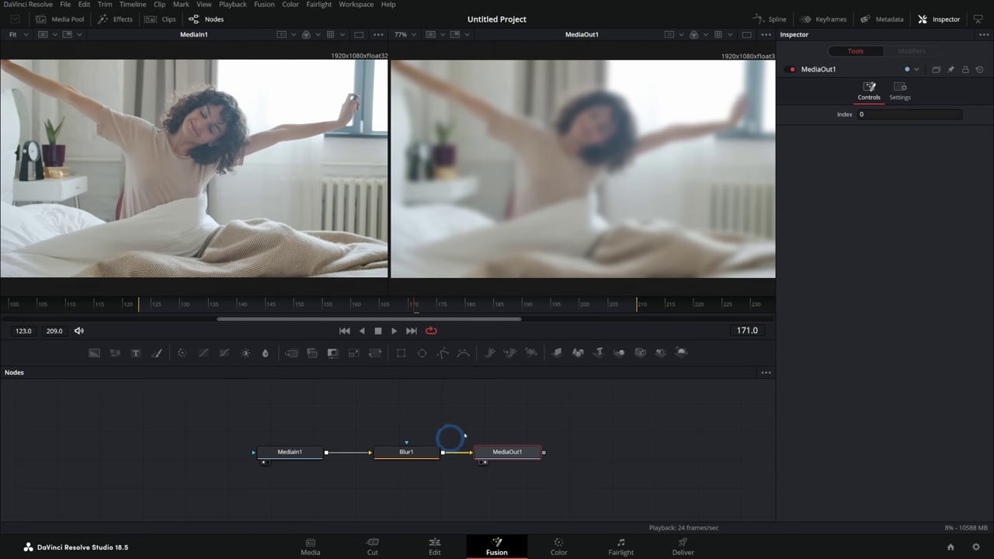
pyautogui.moveTo(253, 393); pyautogui.dragTo(345, 463)
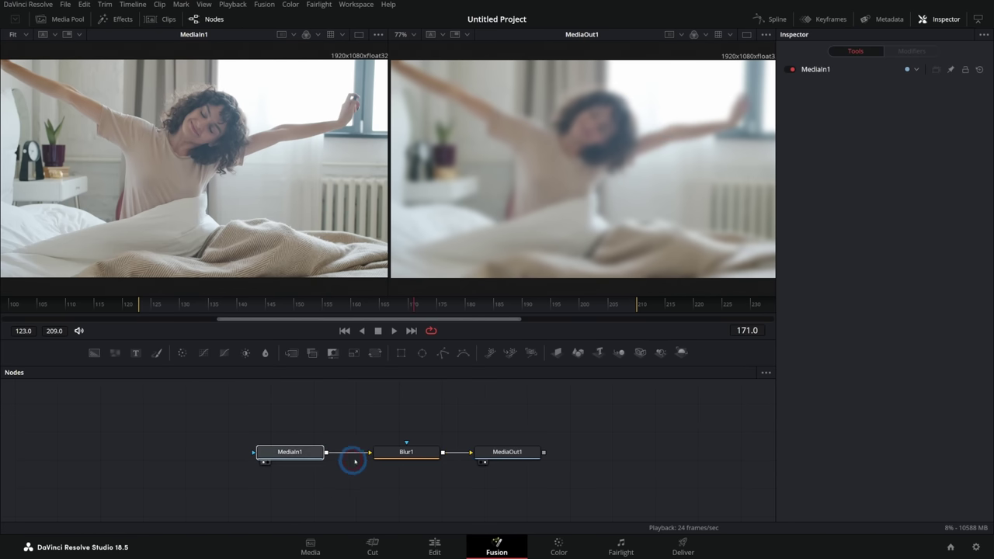
pyautogui.click(291, 412)
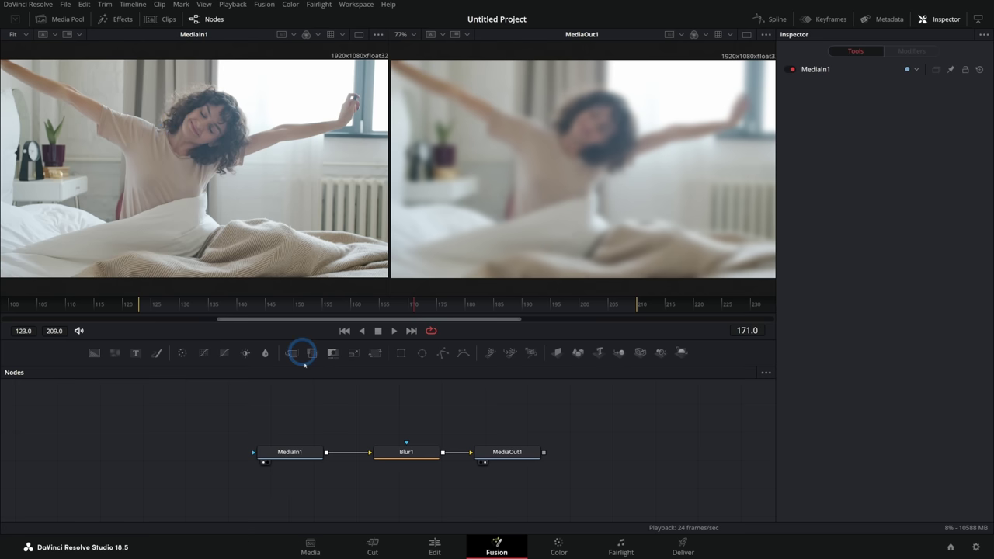
pyautogui.moveTo(439, 440); pyautogui.dragTo(507, 453)
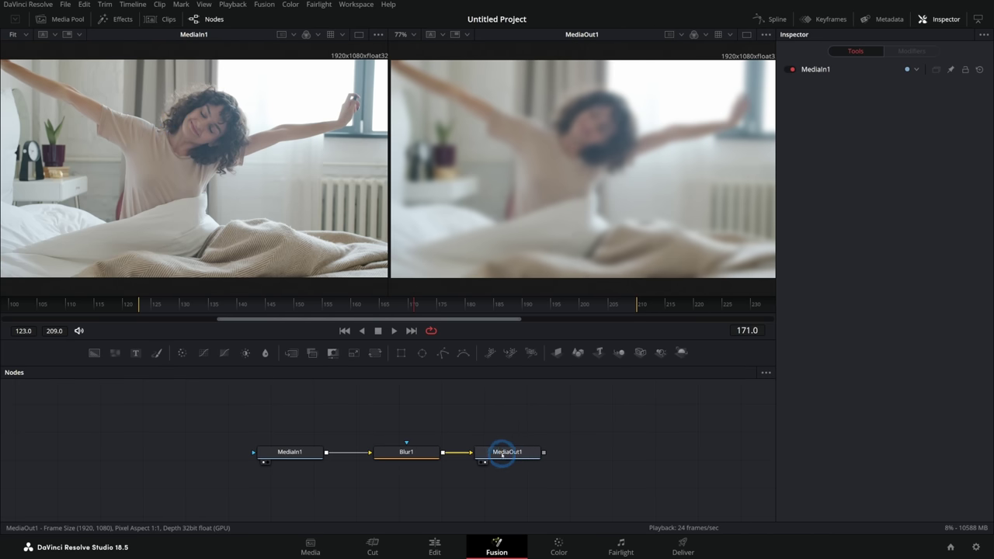
# - View the blurred waking woman clip on the Edit page at 01:00:10:01 and reopen it in Fusion at frame 160
pyautogui.click(435, 547)
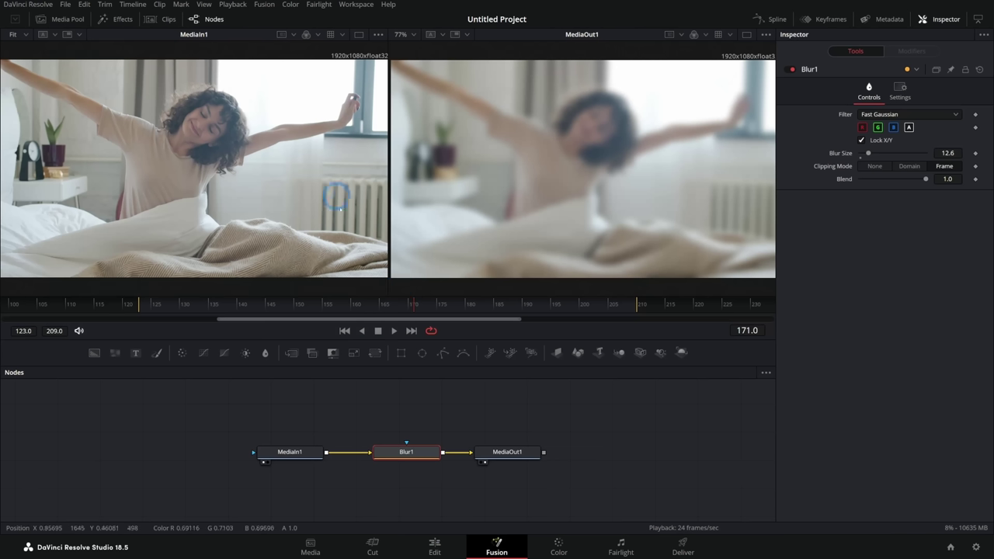
pyautogui.click(497, 546)
pyautogui.click(514, 406)
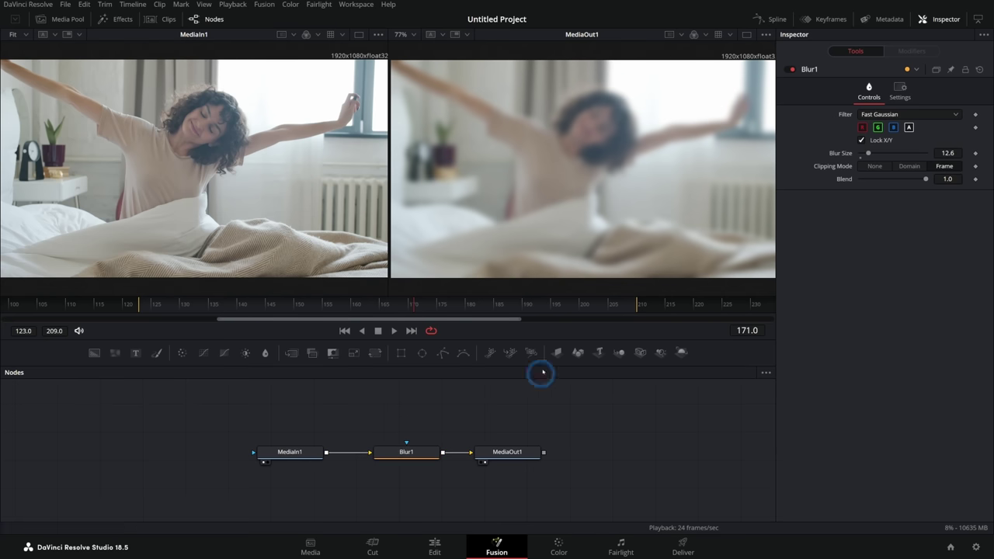
pyautogui.click(435, 547)
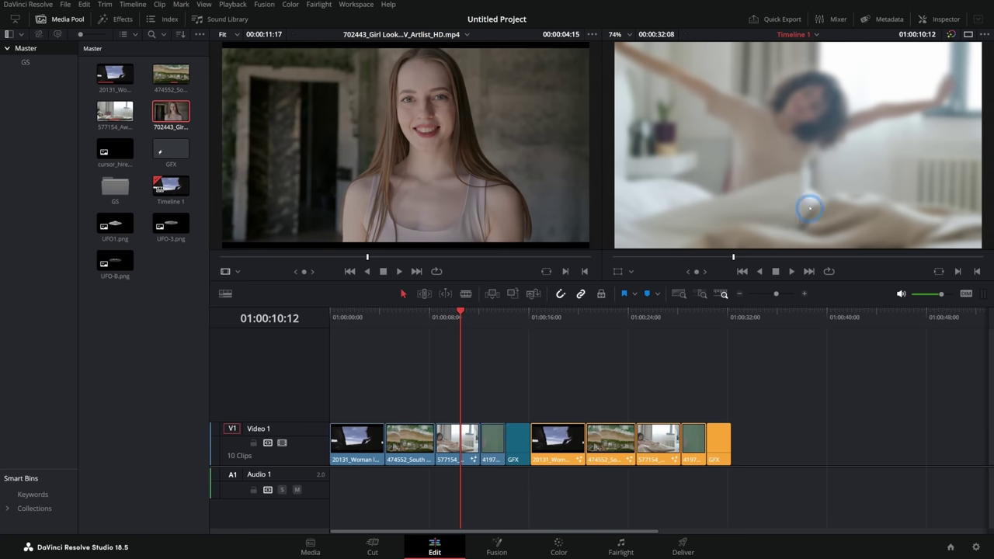
pyautogui.moveTo(452, 313); pyautogui.dragTo(454, 312)
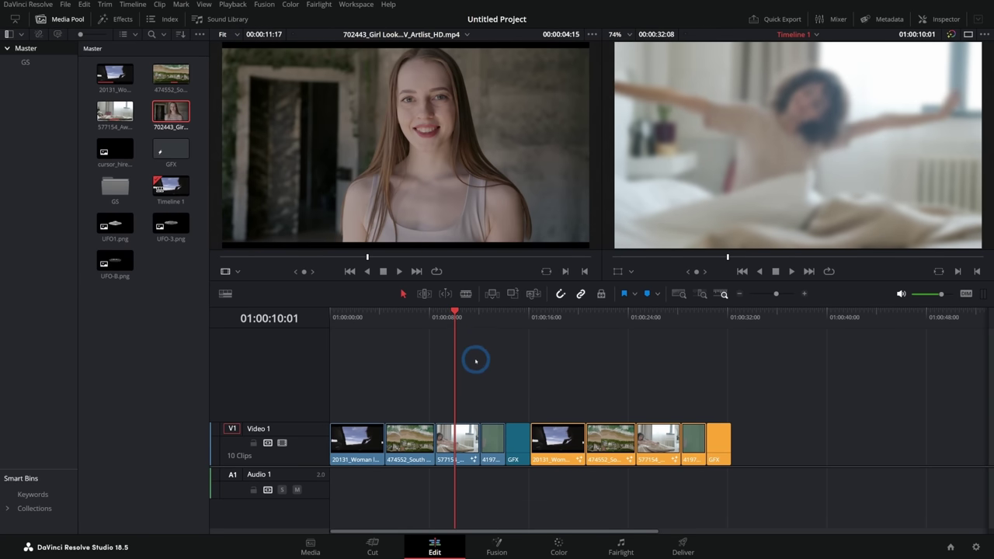
pyautogui.click(464, 438)
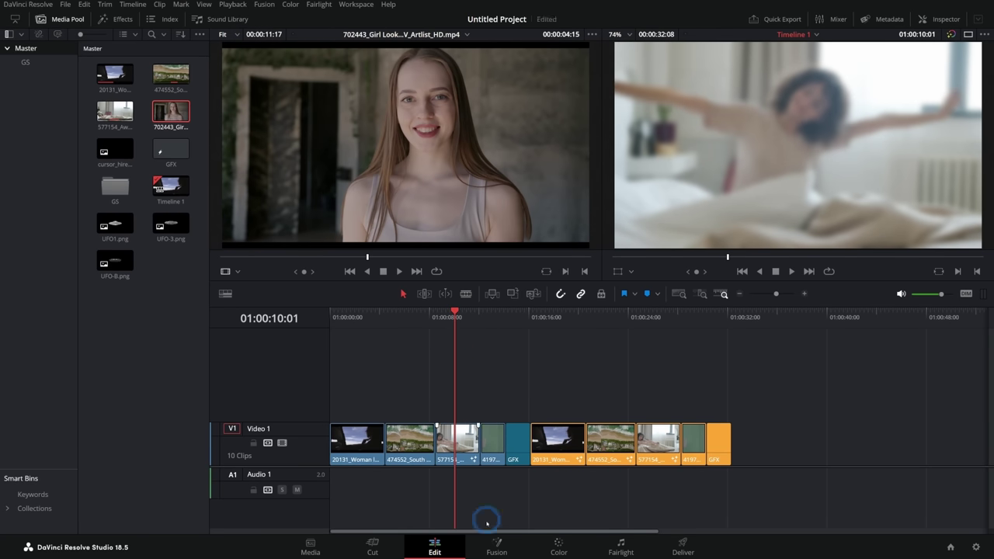
pyautogui.click(495, 546)
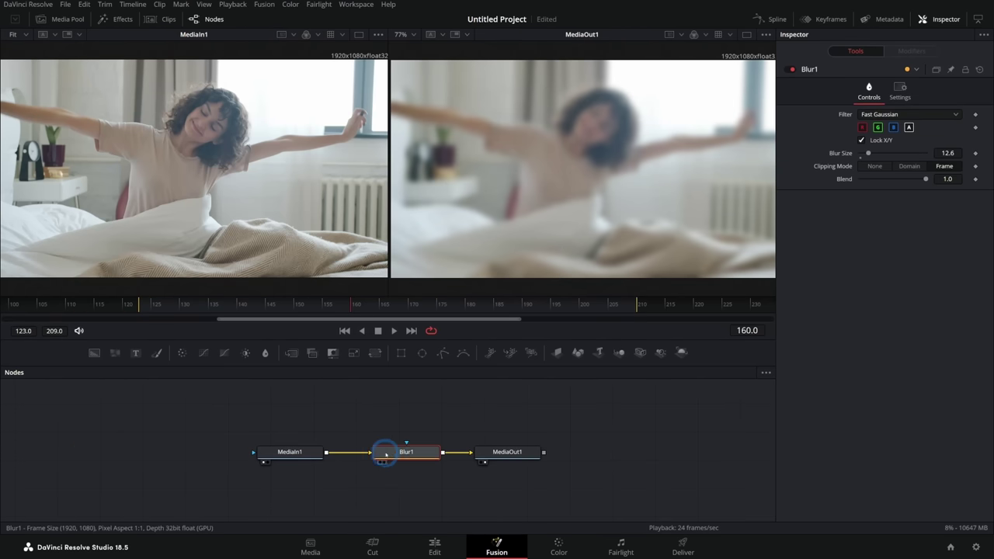
# - Examine the flow from Blur1 into MediaOut1 and check the blurred output on the Edit page timeline
pyautogui.moveTo(429, 465)
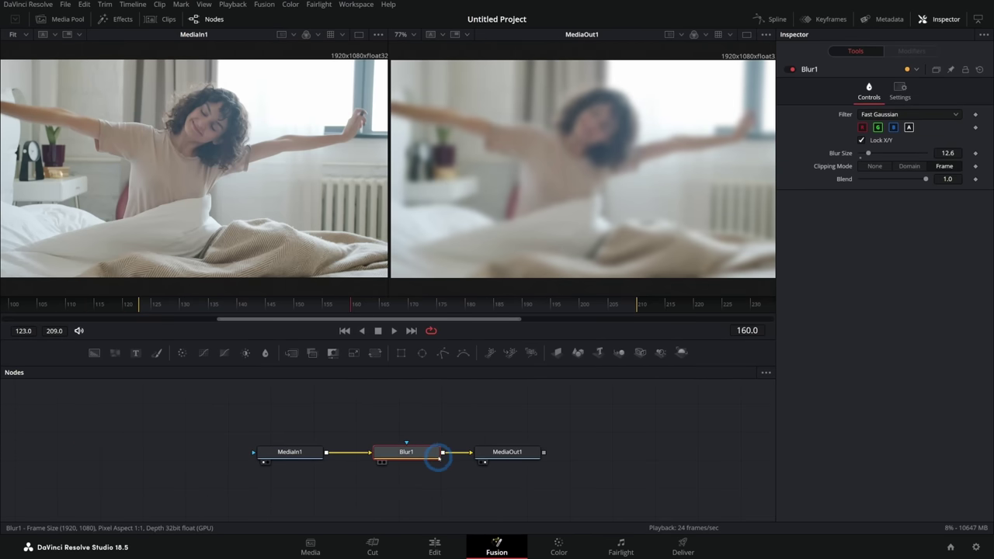
pyautogui.click(510, 460)
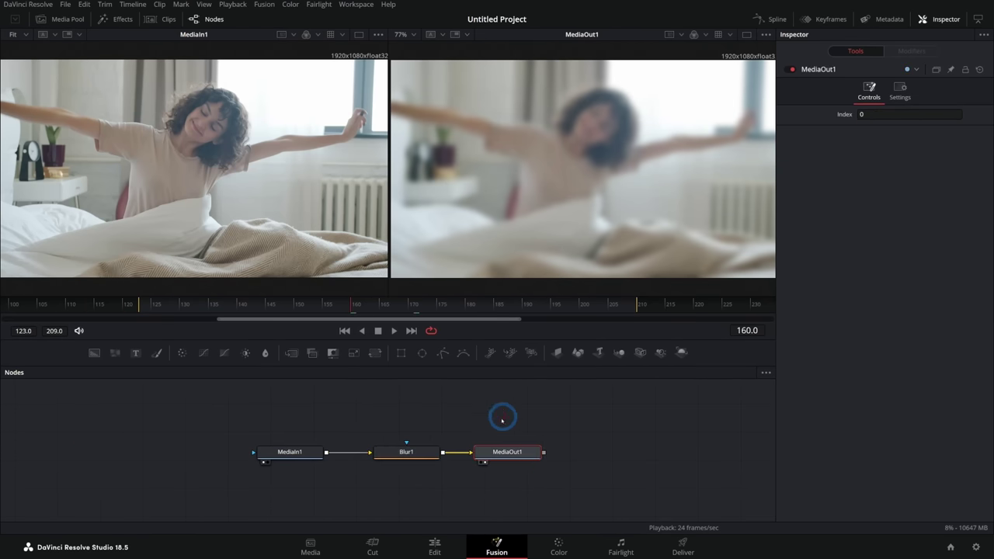
pyautogui.click(435, 546)
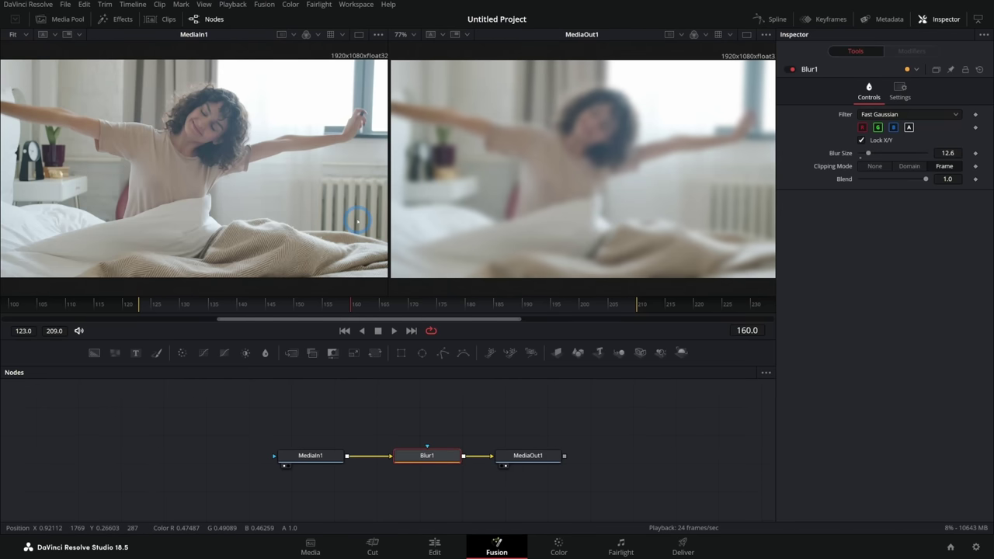
pyautogui.click(434, 545)
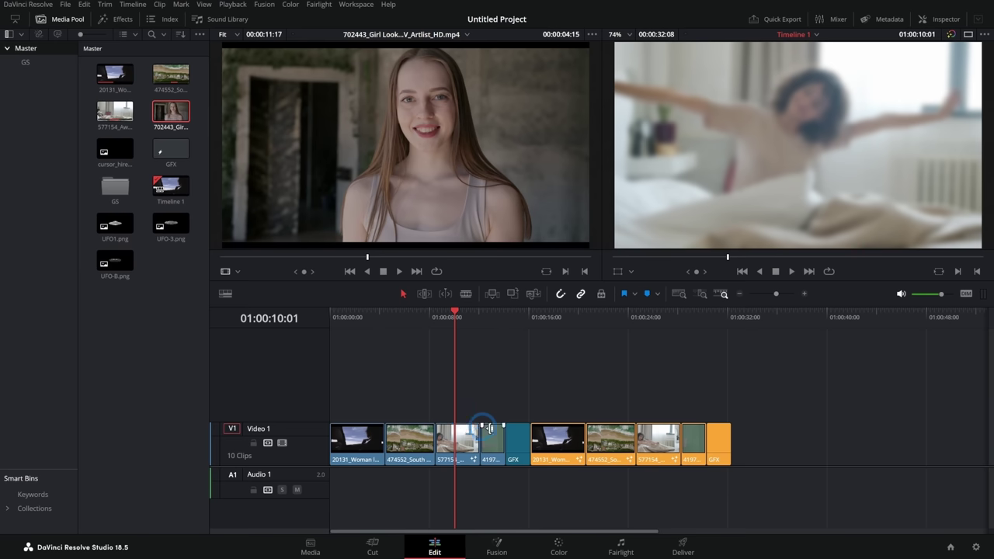
# - Insert a Color Corrector between MediaIn1 and MediaOut1 in the aerial beach clip at frame 303 and tint it purple
pyautogui.click(405, 315)
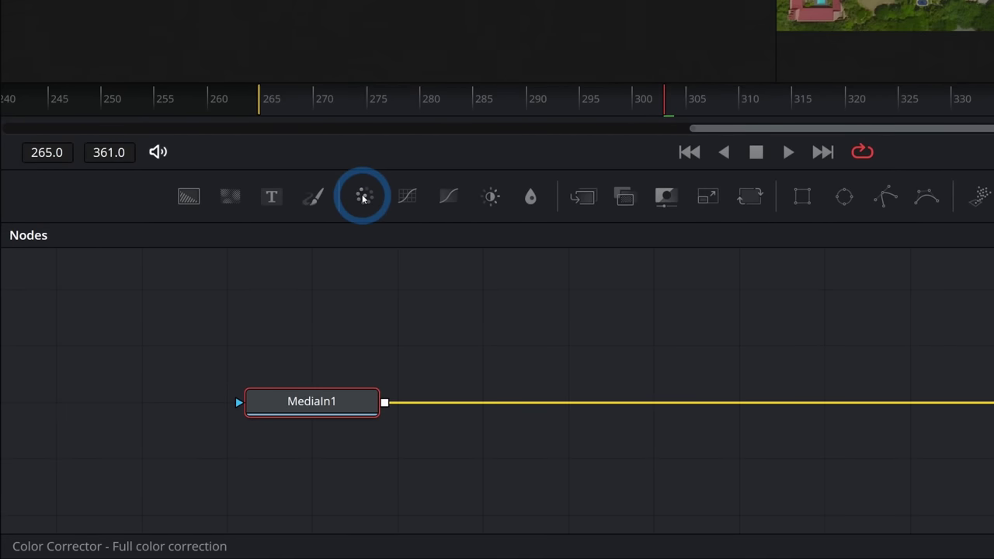
pyautogui.moveTo(368, 199); pyautogui.dragTo(718, 393)
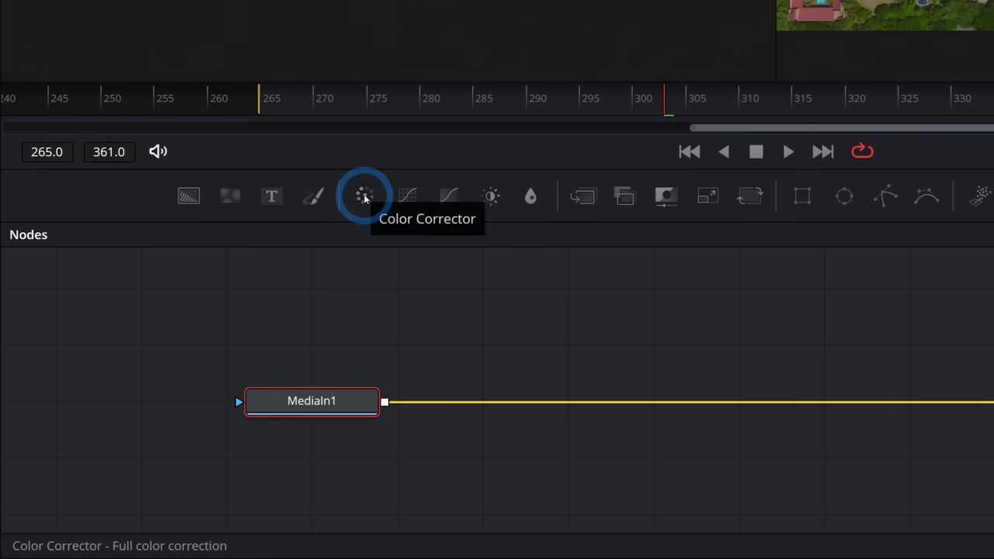
pyautogui.moveTo(462, 232); pyautogui.dragTo(448, 238)
pyautogui.moveTo(909, 184); pyautogui.dragTo(901, 215)
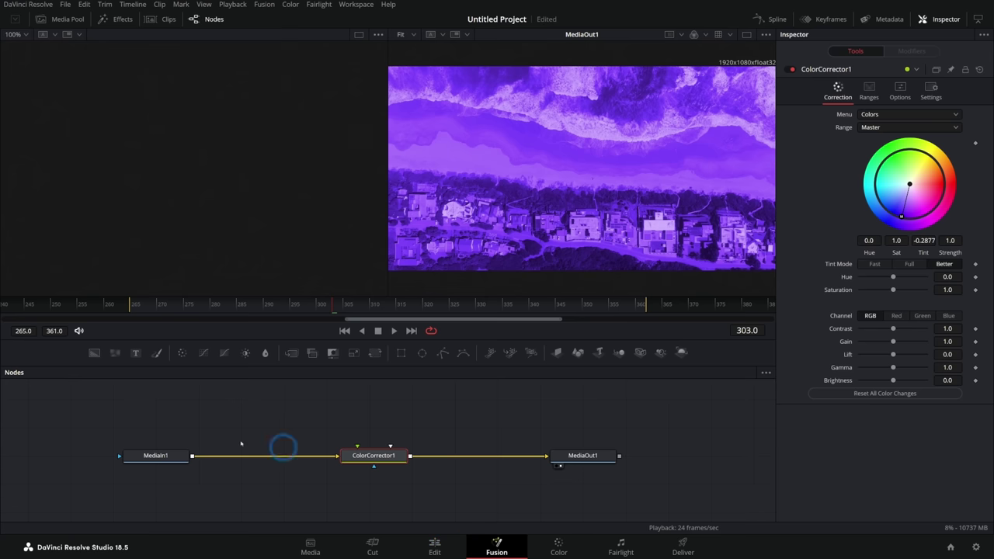
# - Display MediaIn1 beside the purple MediaOut1 for comparison and check the tinted beach clip on the Edit page
pyautogui.click(159, 456)
pyautogui.press('1')
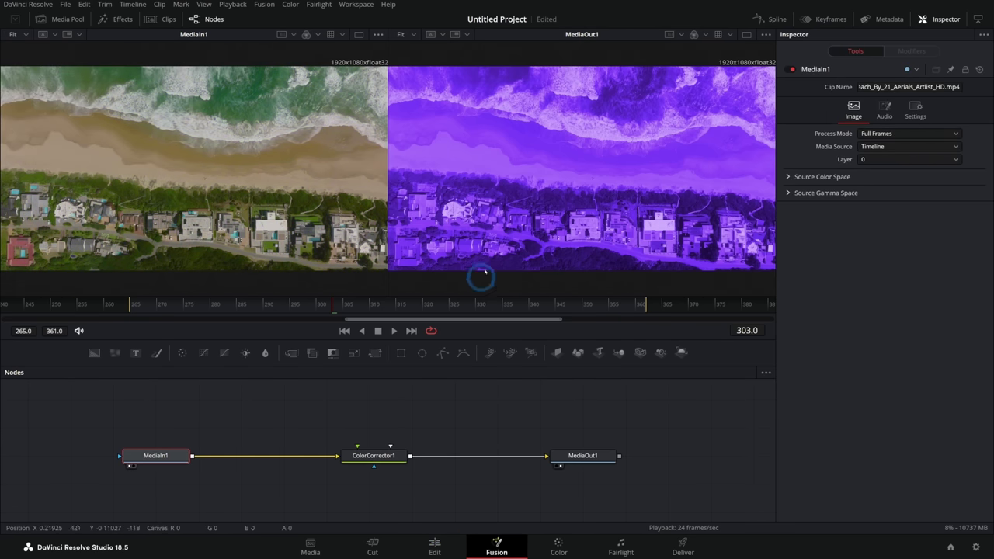
pyautogui.click(449, 547)
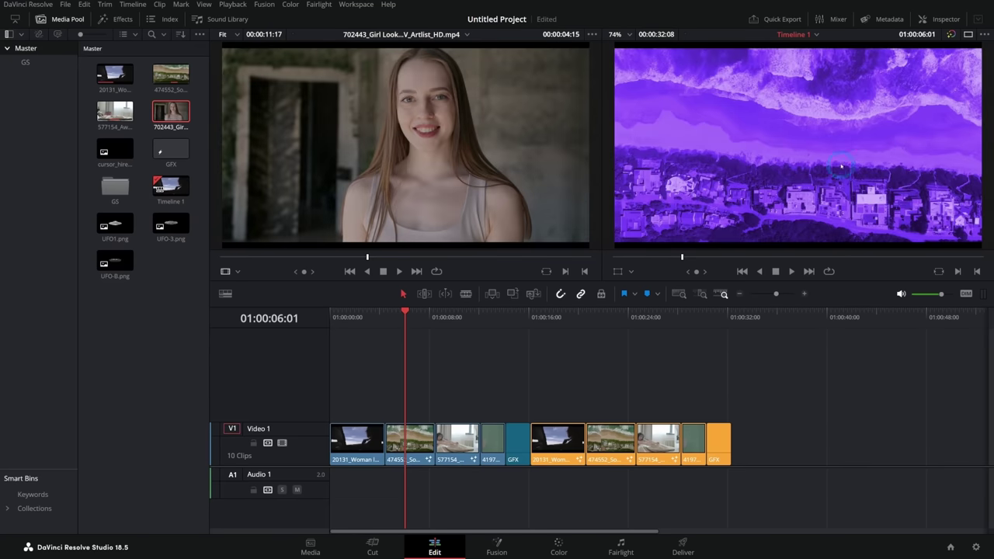
# - Reopen the aerial beach clip in Fusion and delete its ColorCorrector1 node
pyautogui.click(497, 546)
pyautogui.click(381, 455)
pyautogui.press('Delete')
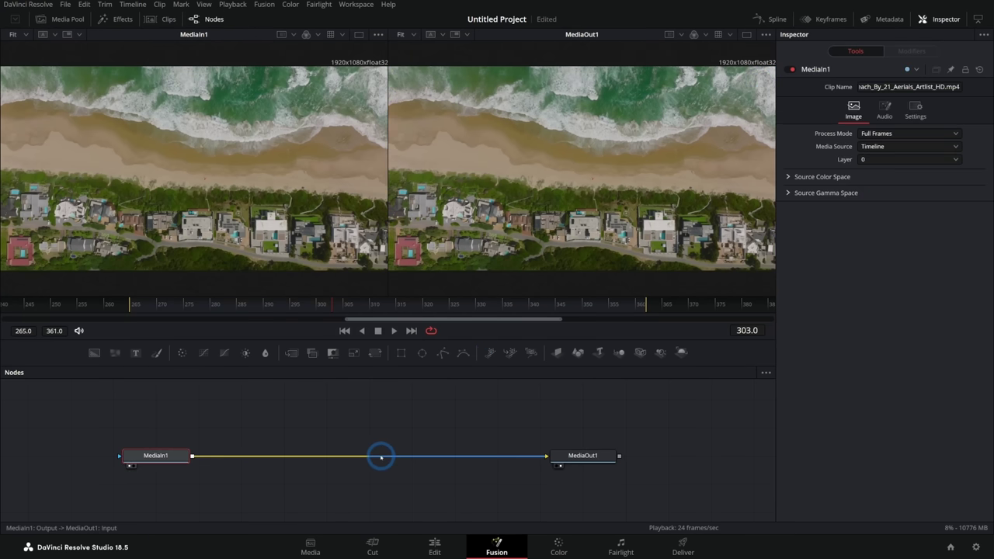
# - Delete Blur1 from the waking woman clip at frame 152 in Fusion and place MediaIn1 farther from MediaOut1
pyautogui.click(436, 546)
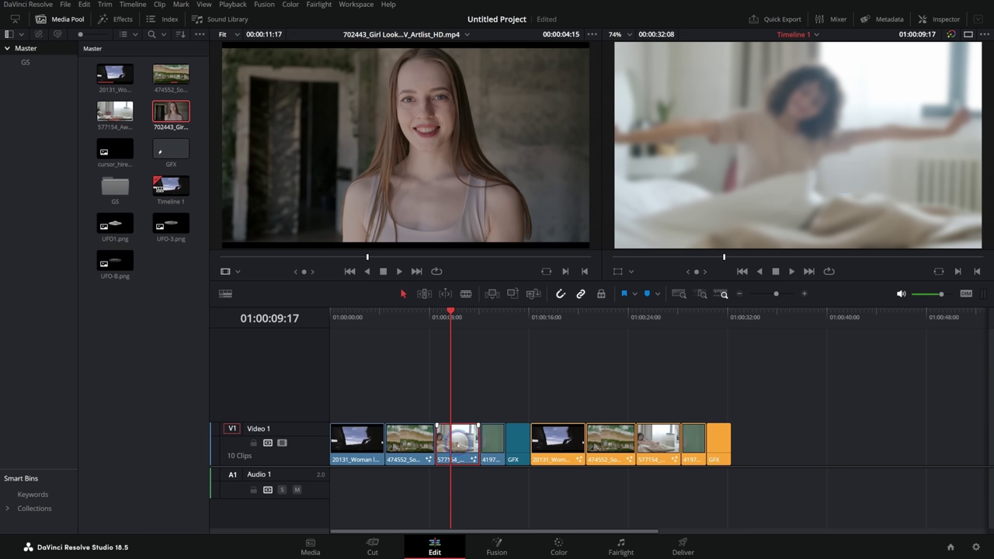
pyautogui.hotkey('shift', '5')
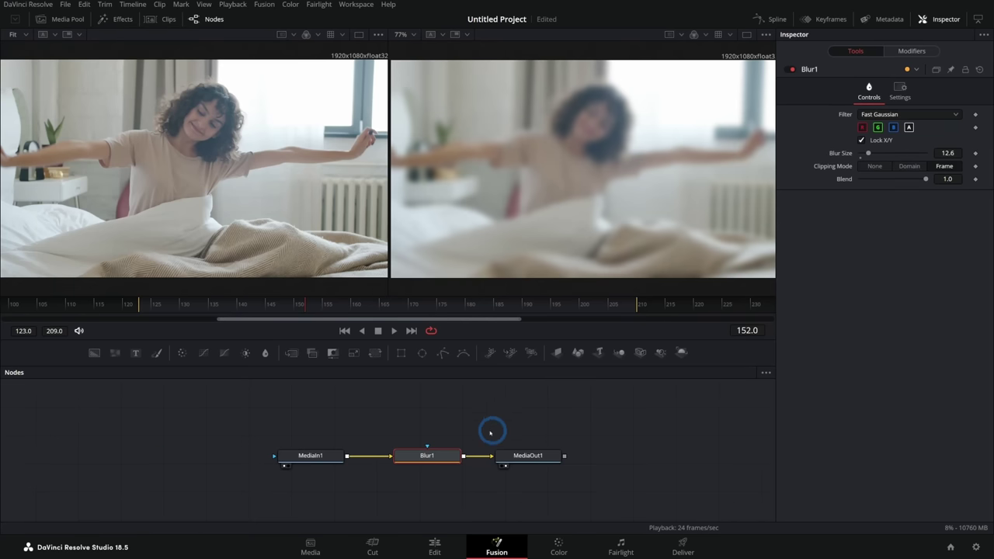
pyautogui.press('Delete')
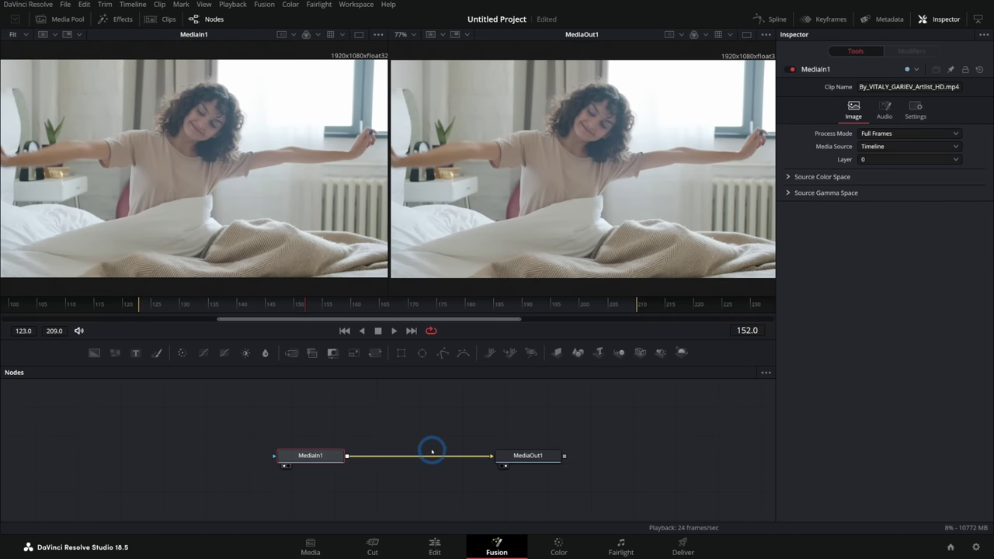
pyautogui.moveTo(322, 451); pyautogui.dragTo(250, 452)
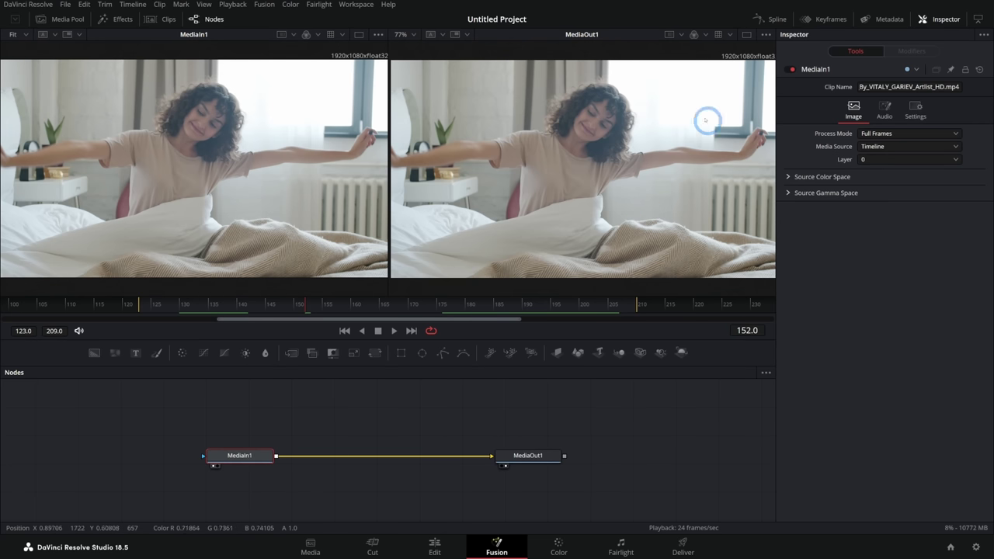
# - Attach a Polygon mask to MediaIn1, outline the woman at frame 152, and check the cutout on the Edit page
pyautogui.moveTo(443, 354); pyautogui.dragTo(229, 464)
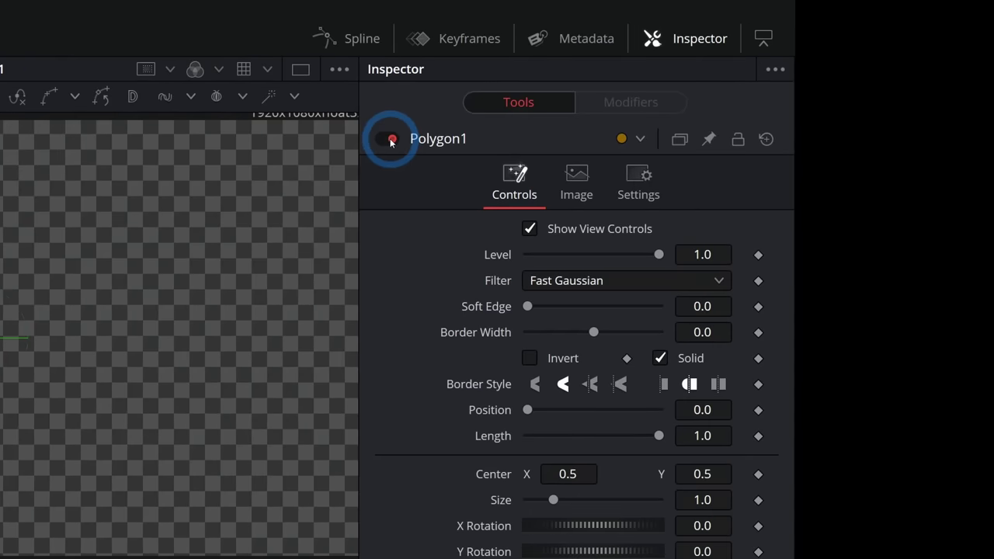
pyautogui.click(392, 140)
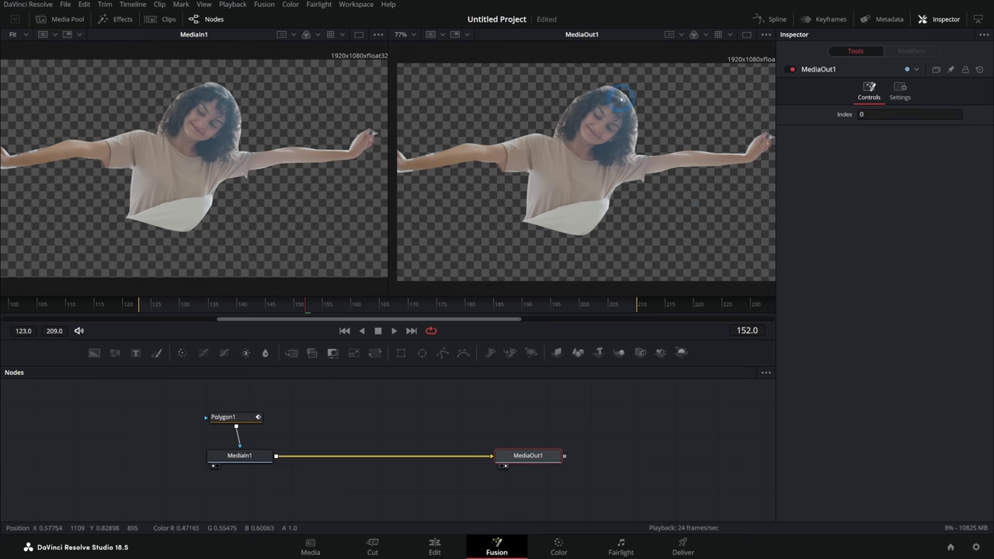
pyautogui.click(434, 547)
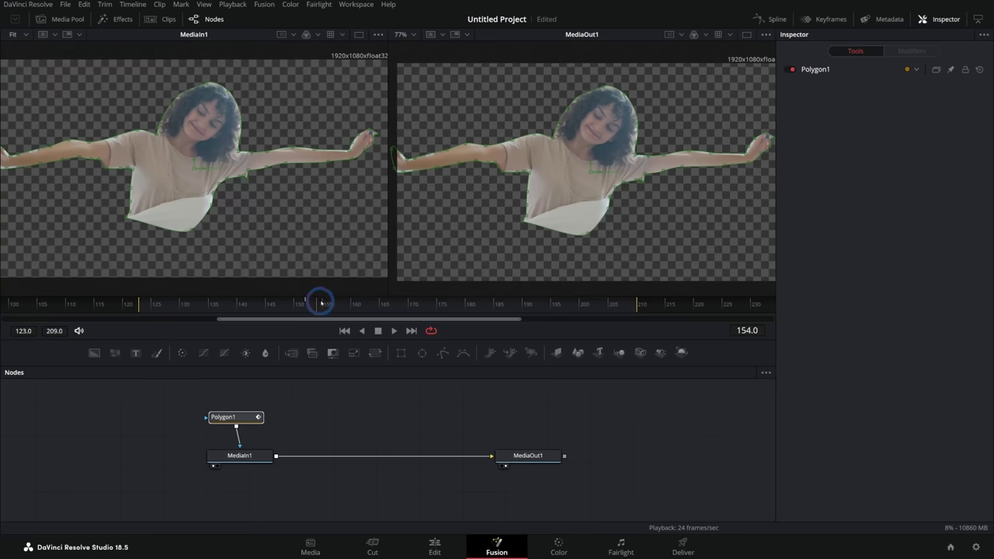
# - Return to frame 152 and delete the Polygon1 mask node from MediaIn1
pyautogui.moveTo(322, 300)
pyautogui.mouseDown()
pyautogui.moveTo(354, 299)
pyautogui.moveTo(292, 301)
pyautogui.moveTo(339, 302)
pyautogui.moveTo(309, 303)
pyautogui.mouseUp()
pyautogui.click(240, 417)
pyautogui.press('Delete')
pyautogui.click(351, 422)
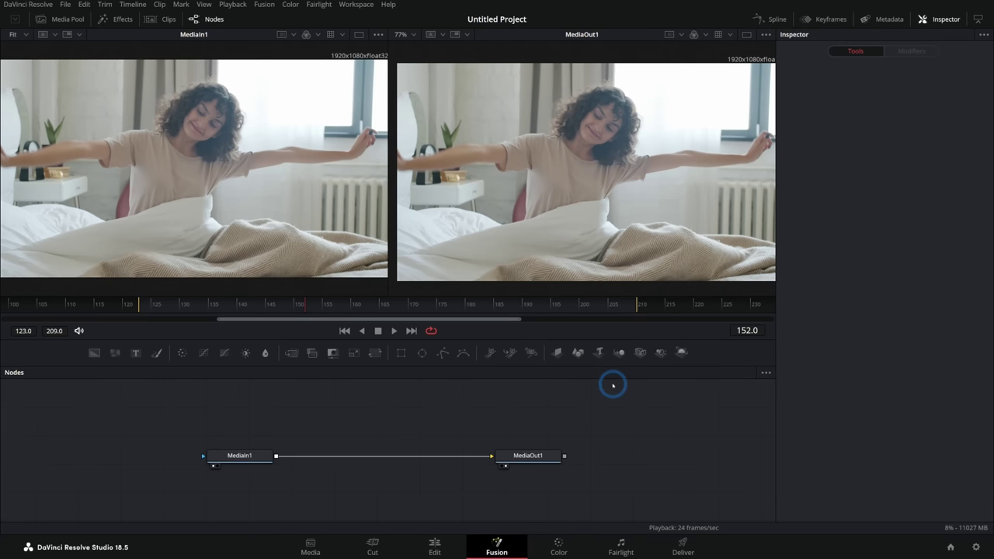
pyautogui.click(363, 421)
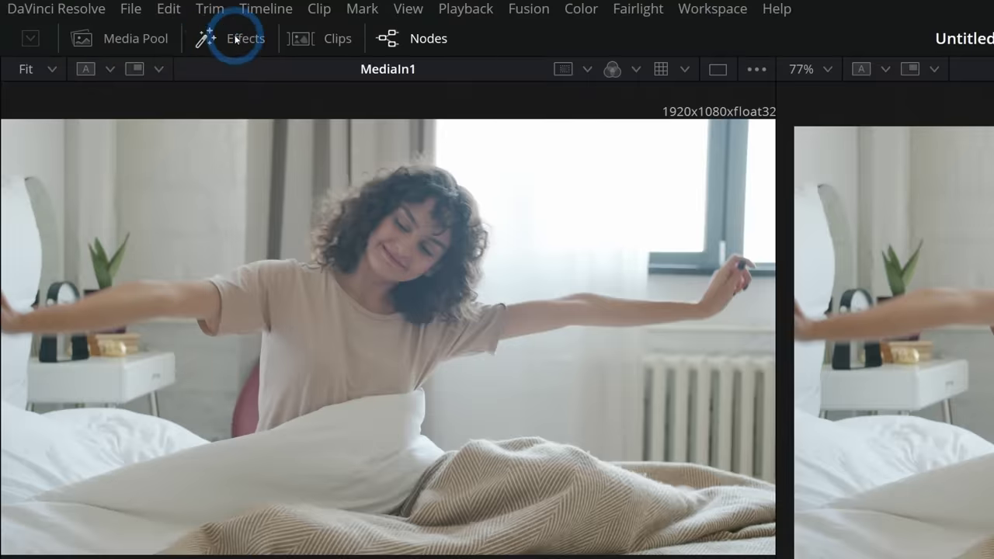
# - Browse the Fusion effects tools, search for "magic" and place a Magic Mask node above the line between MediaIn1 and MediaOut1
pyautogui.click(116, 19)
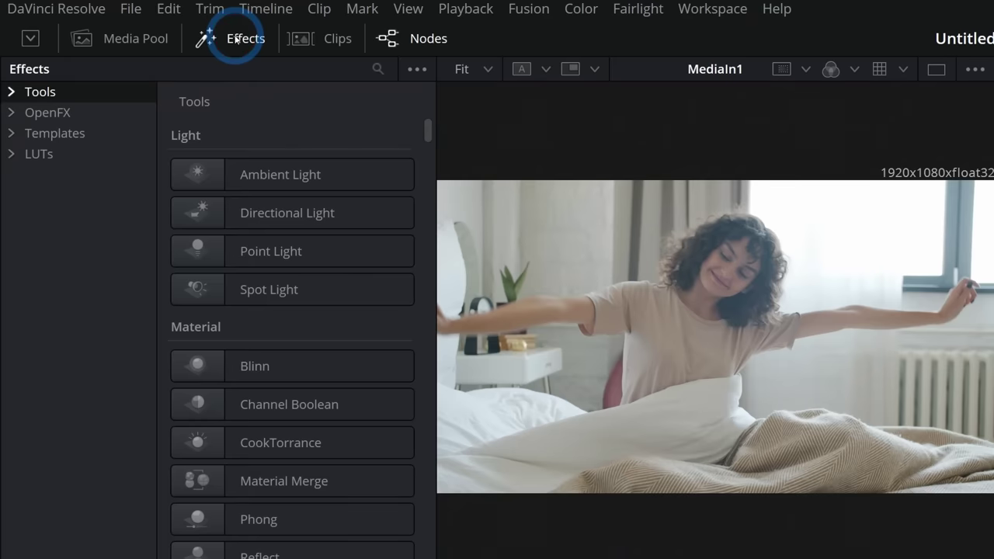
pyautogui.scroll(-15, 233, 215)
pyautogui.scroll(-20, 237, 218)
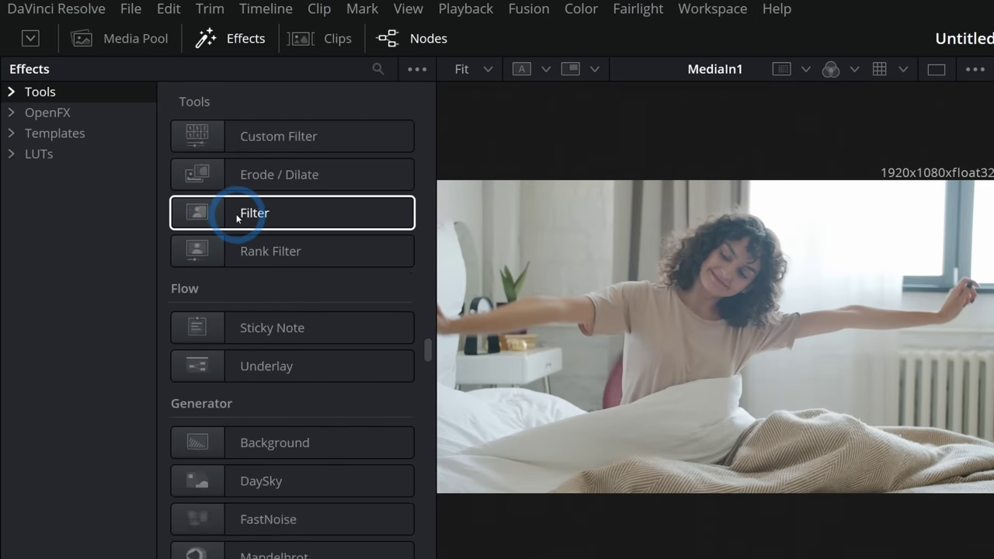
pyautogui.scroll(-5, 236, 215)
pyautogui.scroll(7, 236, 215)
pyautogui.click(376, 69)
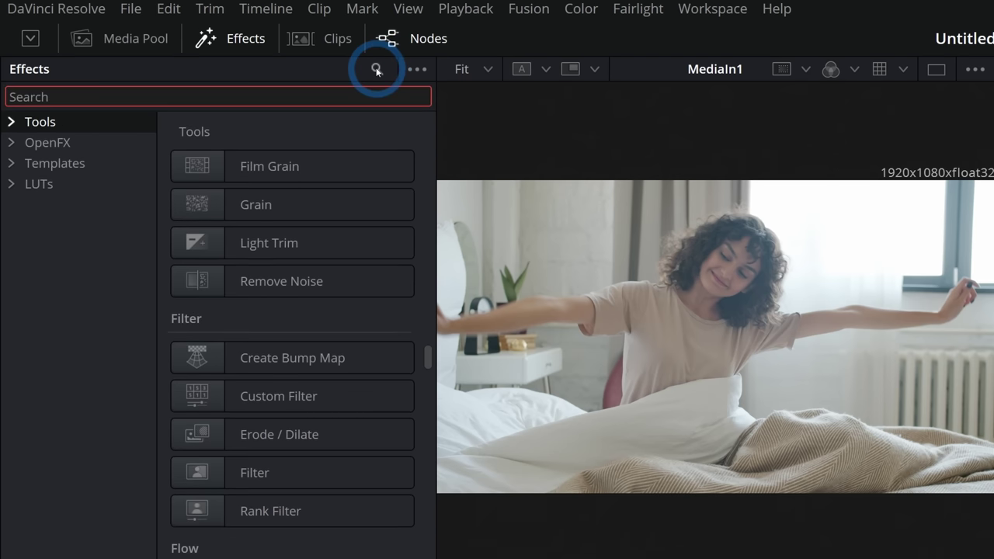
pyautogui.write('magic')
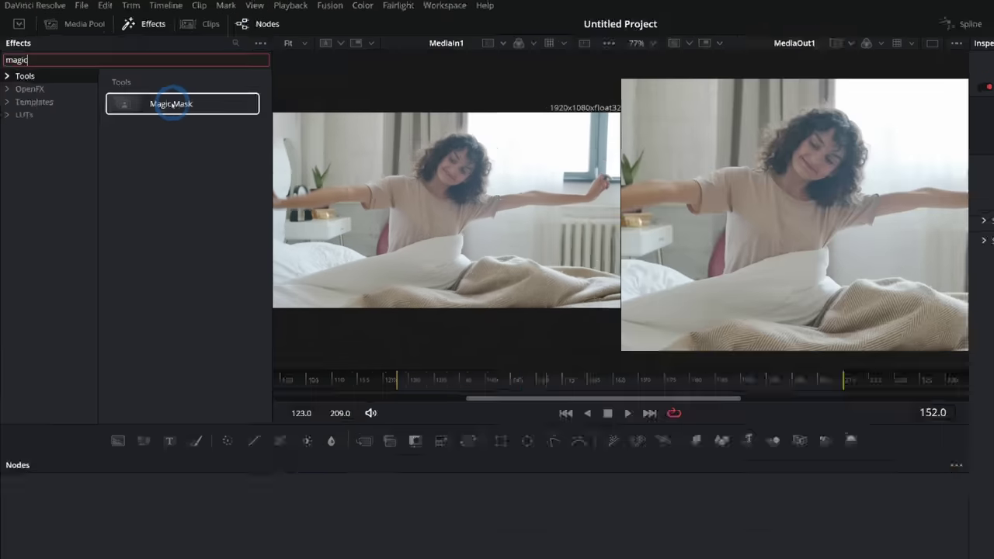
pyautogui.moveTo(173, 103); pyautogui.dragTo(434, 505)
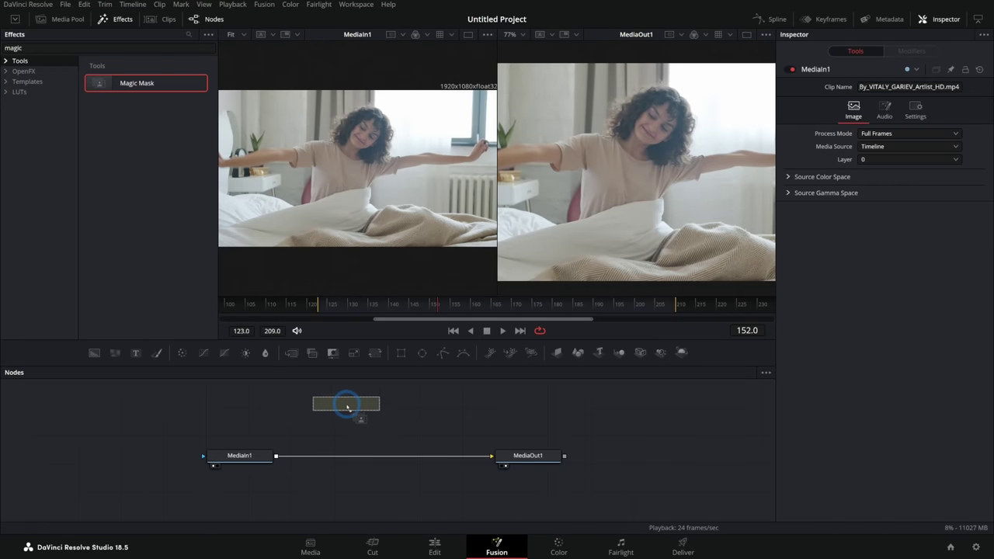
pyautogui.moveTo(347, 407); pyautogui.dragTo(369, 423)
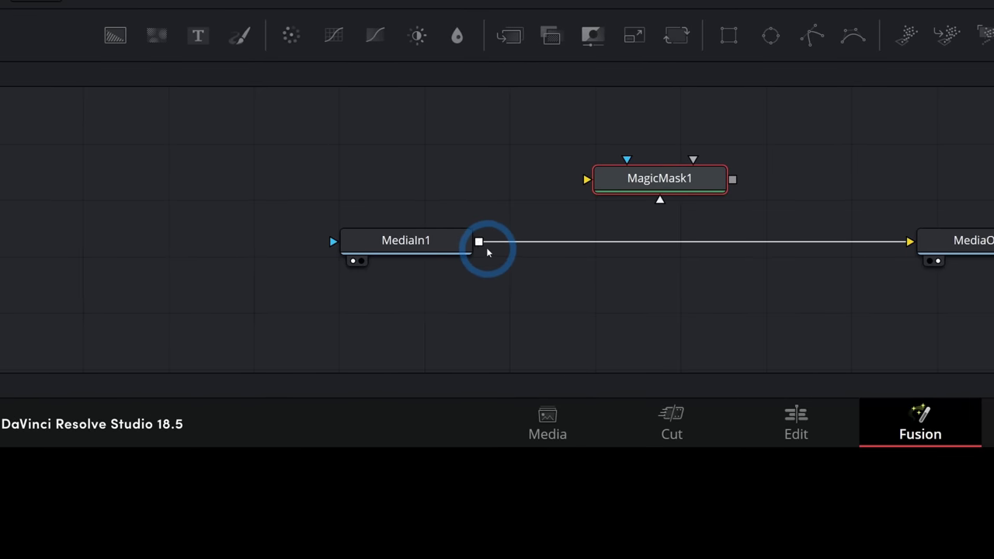
# - Connect MediaIn1's output to MagicMask1 and paint an Add stroke across the woman's arms, face and torso in its enlarged view
pyautogui.moveTo(486, 187); pyautogui.dragTo(559, 196)
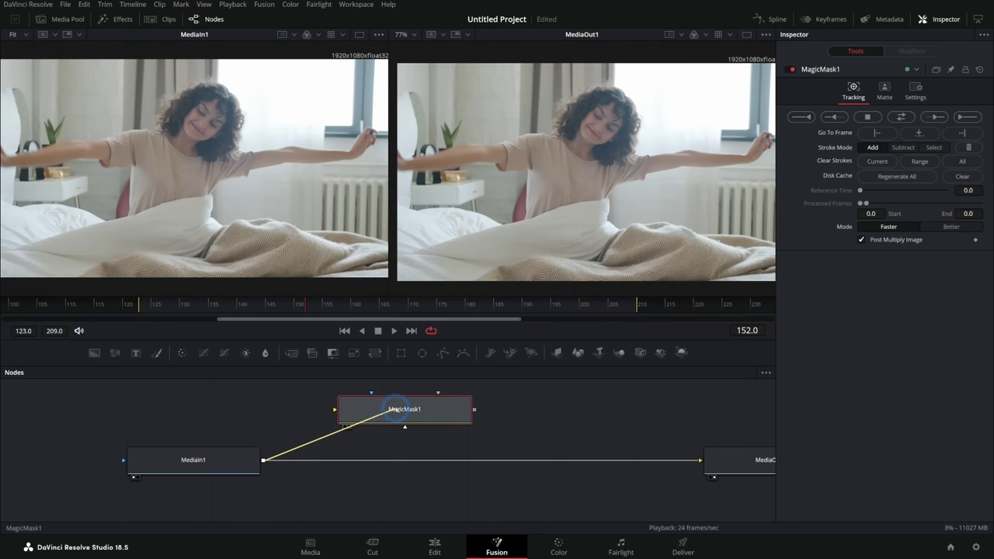
pyautogui.moveTo(396, 408); pyautogui.dragTo(411, 408)
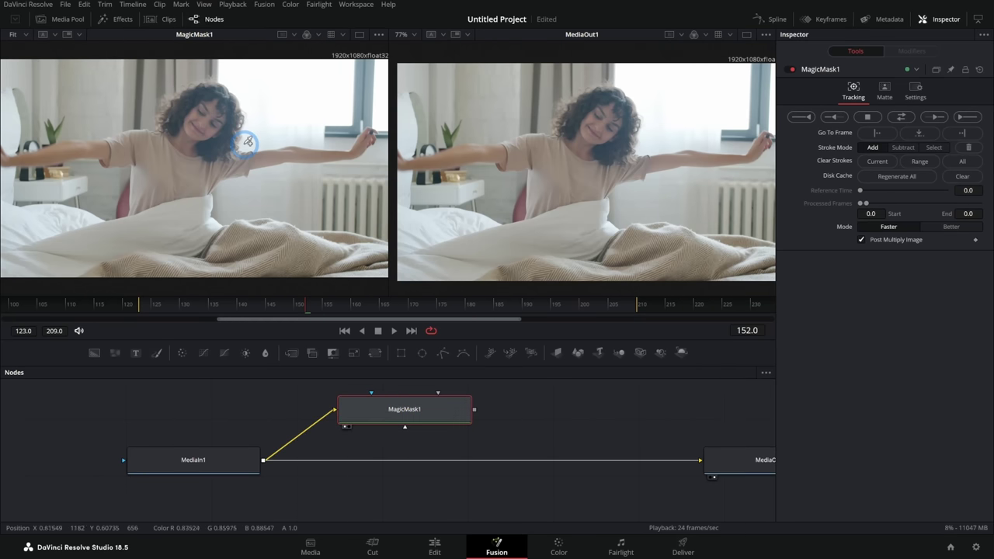
pyautogui.moveTo(392, 190); pyautogui.dragTo(526, 190)
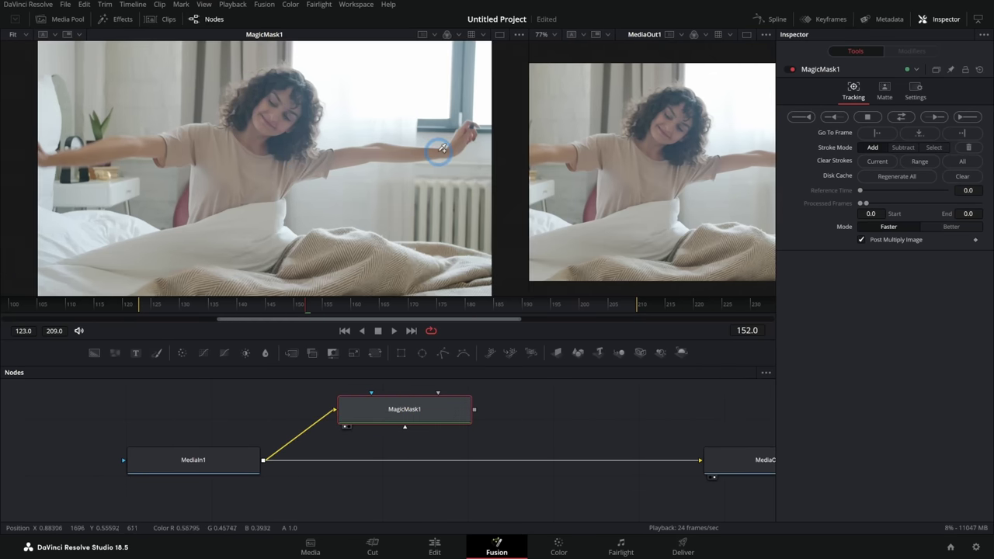
pyautogui.moveTo(429, 149)
pyautogui.mouseDown()
pyautogui.moveTo(318, 160)
pyautogui.moveTo(161, 142)
pyautogui.mouseUp()
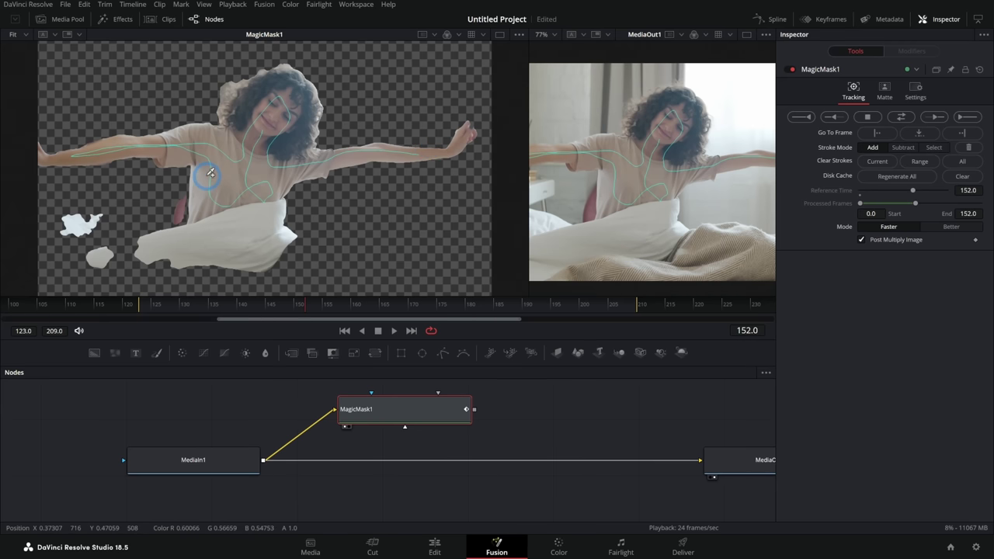
# - Track the woman's mask in both directions in Better mode, and connect MagicMask1's output to MediaOut1
pyautogui.click(951, 226)
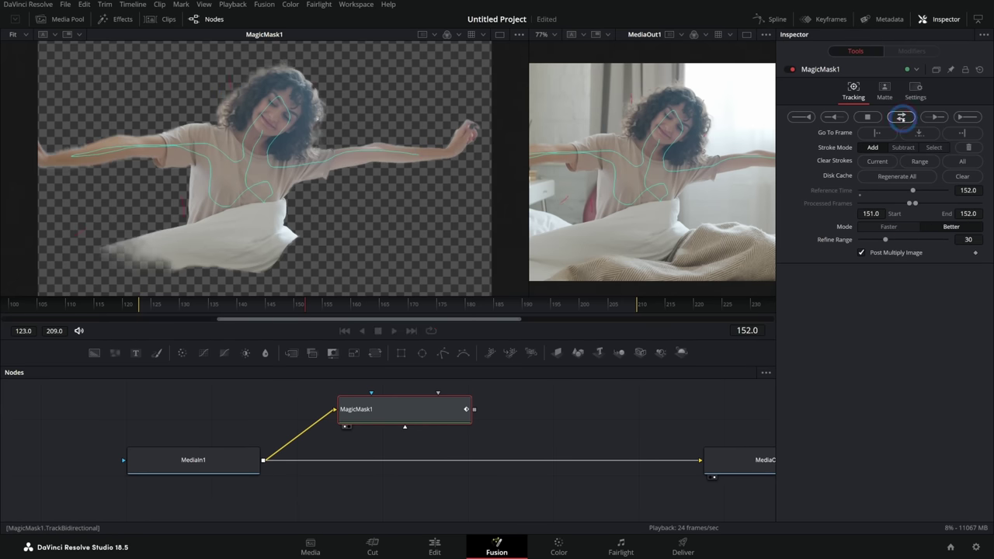
pyautogui.click(900, 117)
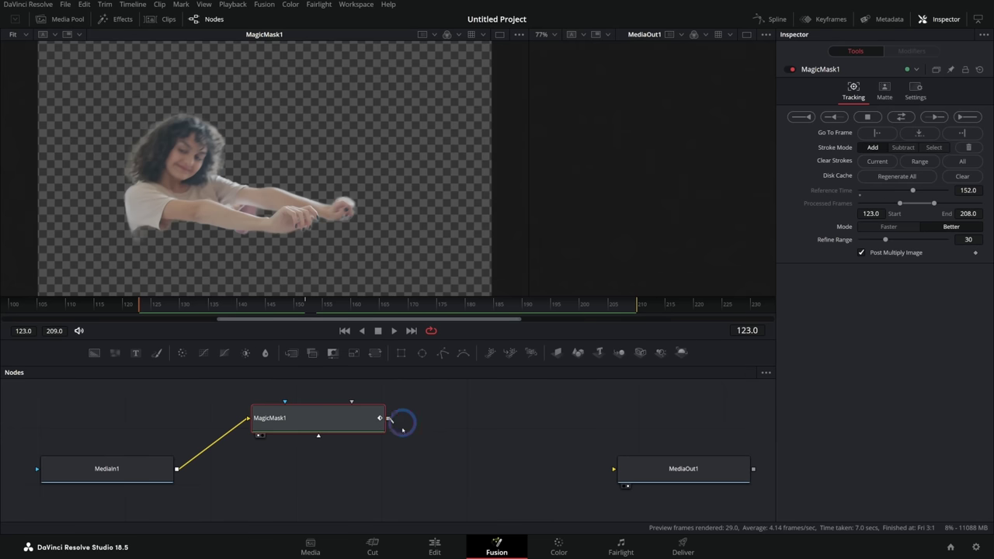
pyautogui.moveTo(402, 430); pyautogui.dragTo(615, 469)
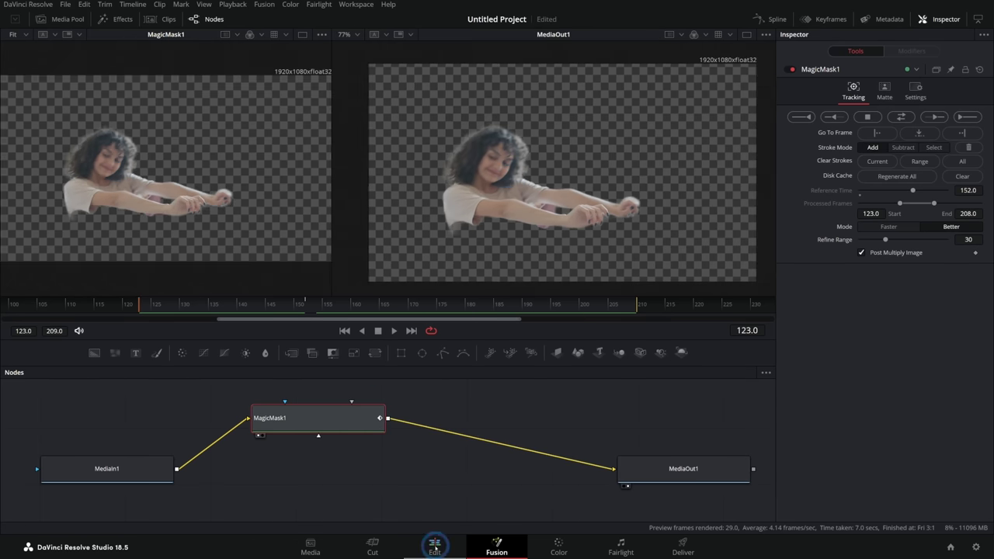
# - Play back the woman's cutout on the Edit page and inspect its edges at 01:00:10:10
pyautogui.click(434, 547)
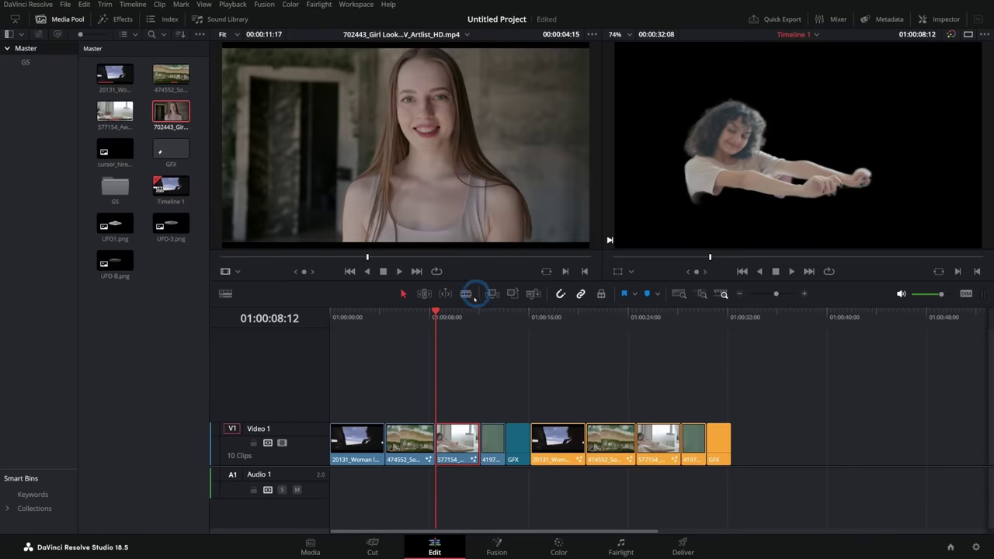
pyautogui.press('space')
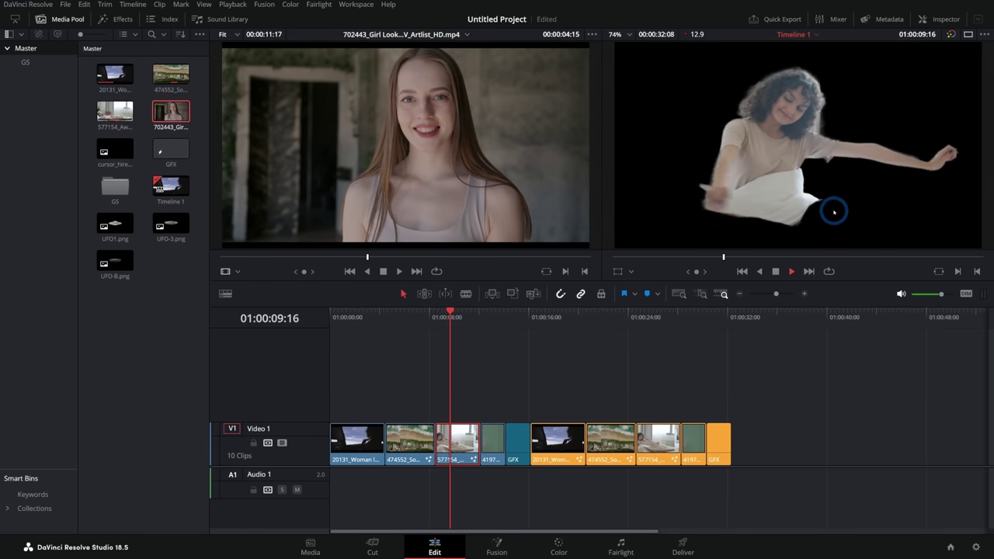
pyautogui.press('space')
pyautogui.moveTo(481, 316); pyautogui.dragTo(459, 316)
pyautogui.scroll(3, 803, 103)
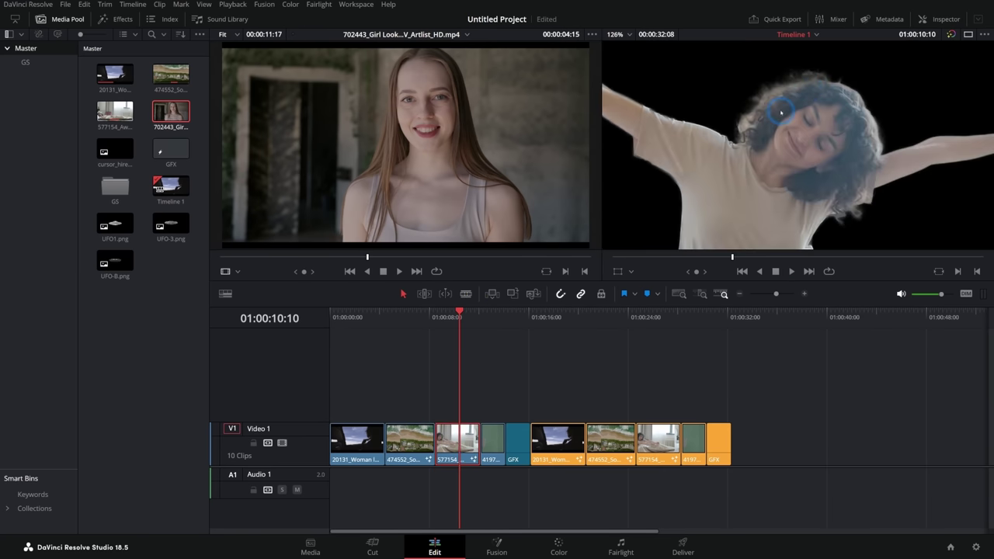
# - In Fusion, composite MagicMask1 over MediaIn1 through a new Merge node feeding MediaOut1 instead of the direct connection, and inspect the mask's edges
pyautogui.hotkey('shift', '5')
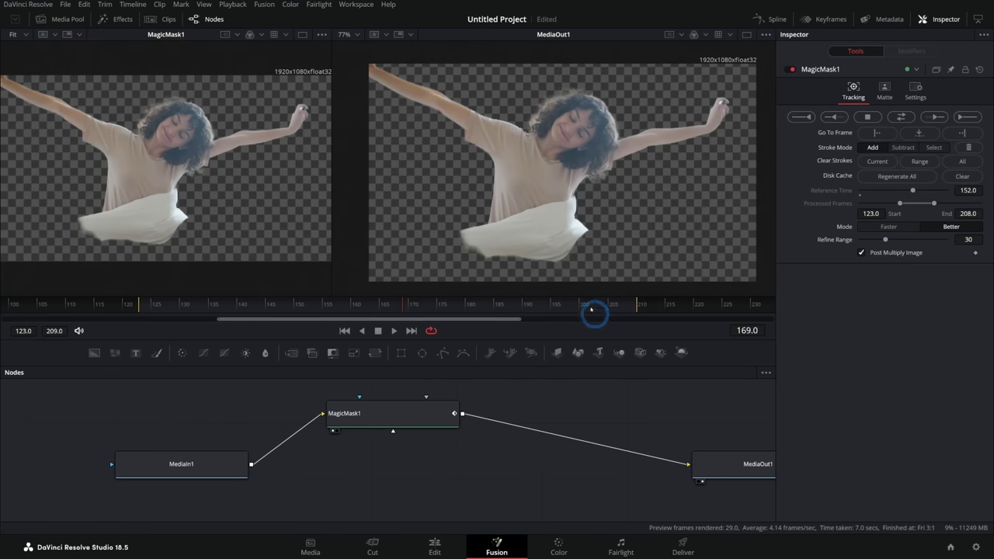
pyautogui.click(669, 461)
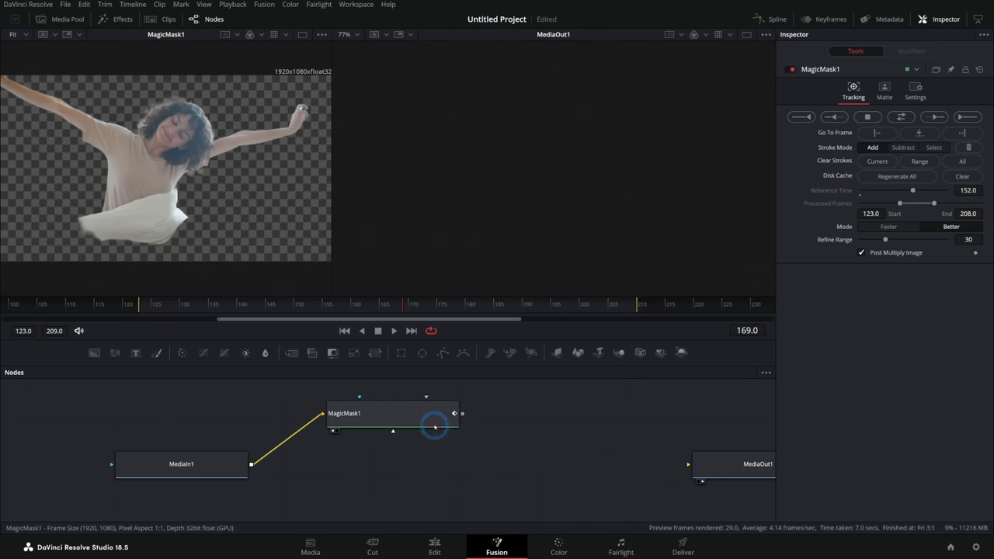
pyautogui.moveTo(395, 418); pyautogui.dragTo(462, 398)
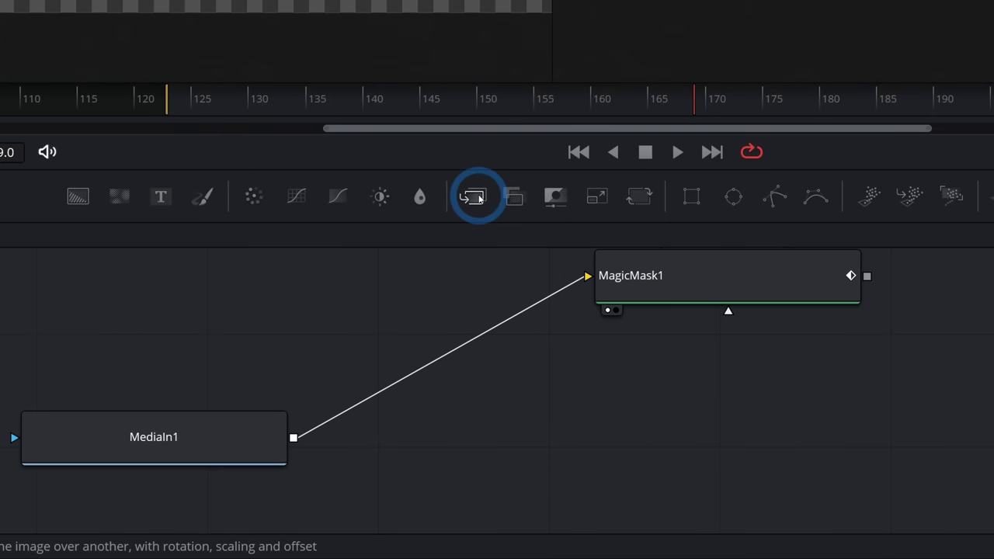
pyautogui.moveTo(479, 198); pyautogui.dragTo(766, 431)
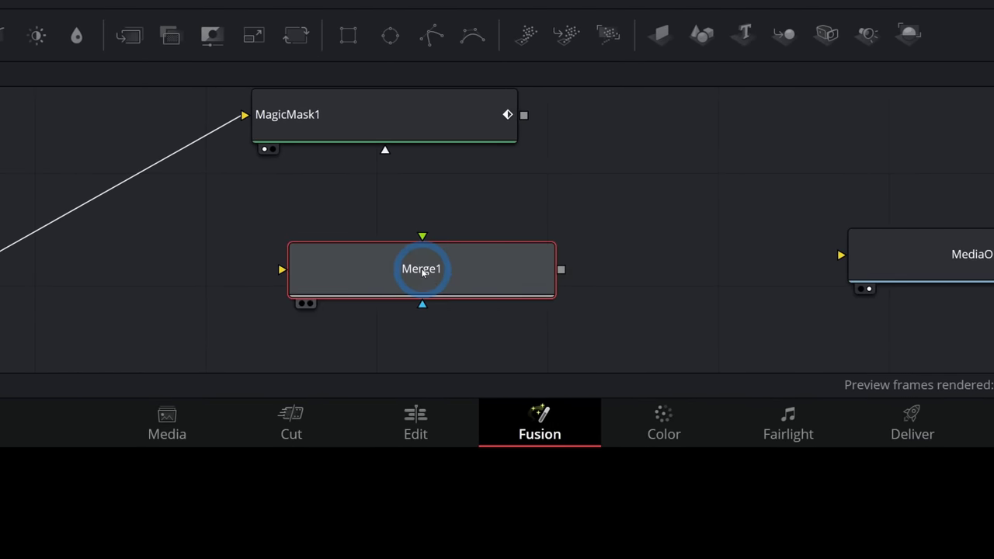
pyautogui.moveTo(210, 475); pyautogui.dragTo(421, 472)
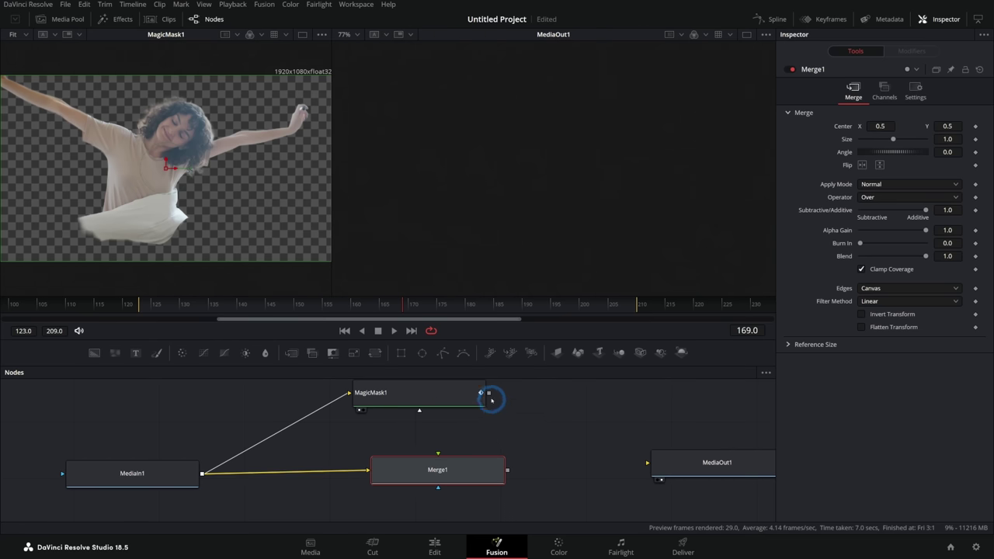
pyautogui.moveTo(489, 393); pyautogui.dragTo(696, 472)
pyautogui.click(442, 394)
pyautogui.scroll(2, 188, 167)
pyautogui.moveTo(188, 165); pyautogui.dragTo(188, 196)
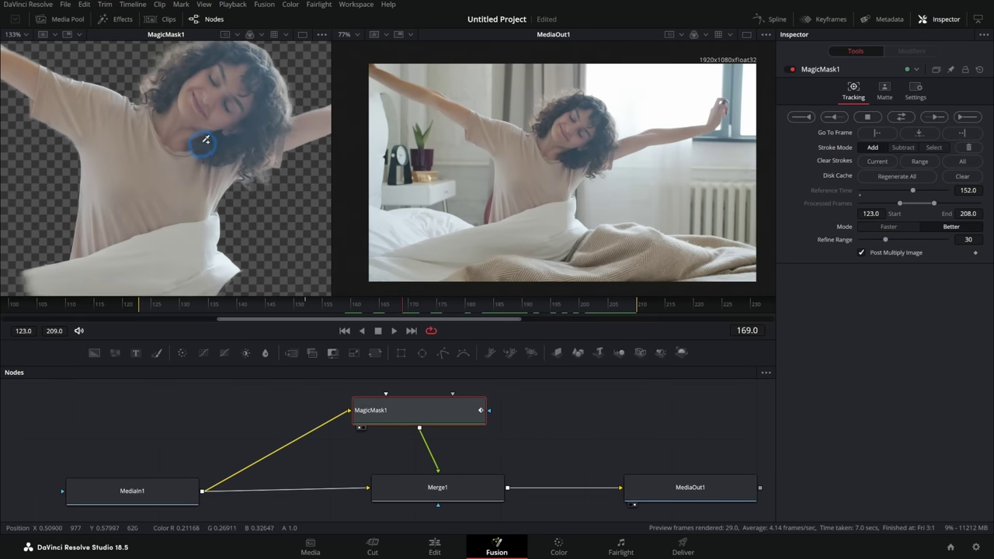
pyautogui.scroll(-3, 206, 140)
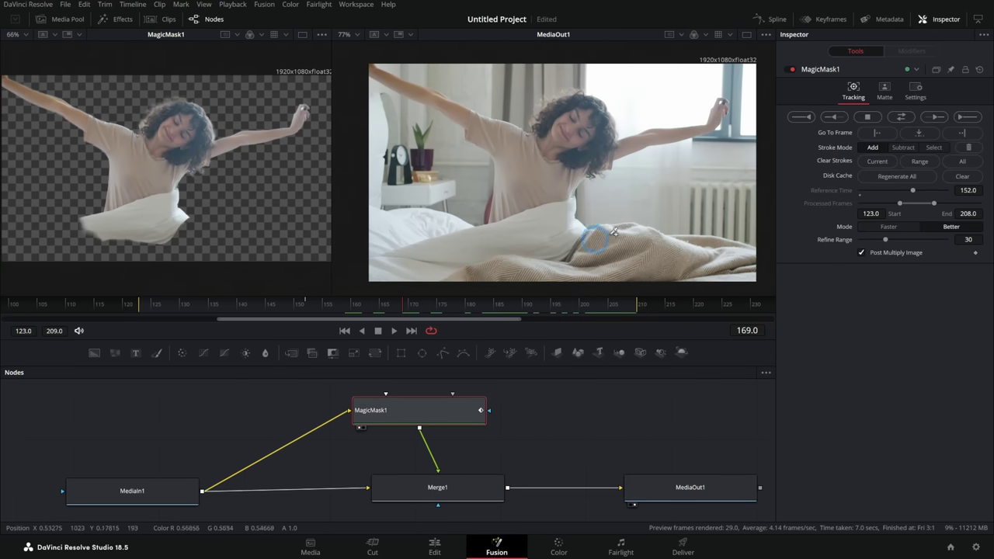
# - Merge orange League Gothic text reading MORNING, size 0.4685, between MediaIn1 and Merge1, and align MagicMask1 above Merge1
pyautogui.moveTo(538, 433); pyautogui.dragTo(624, 429)
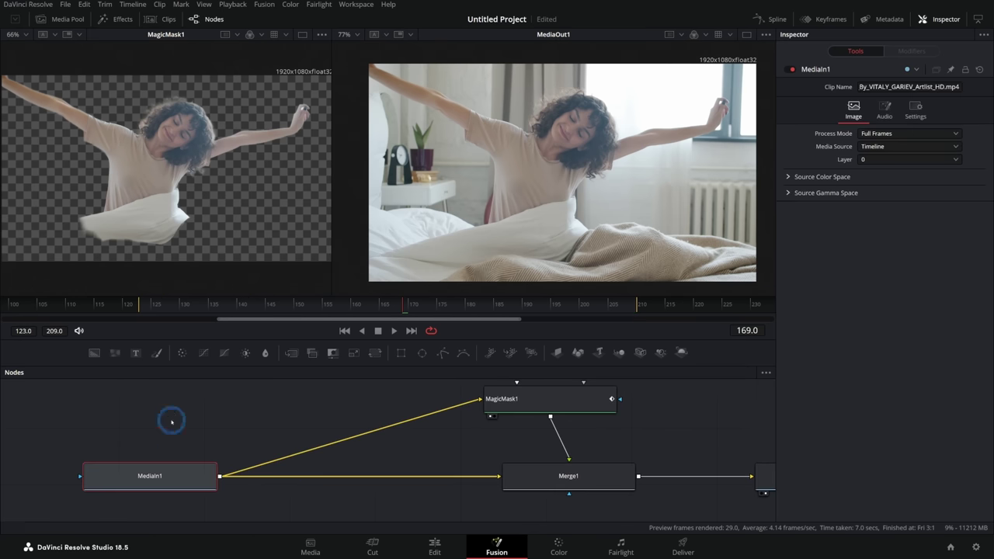
pyautogui.moveTo(136, 353); pyautogui.dragTo(380, 493)
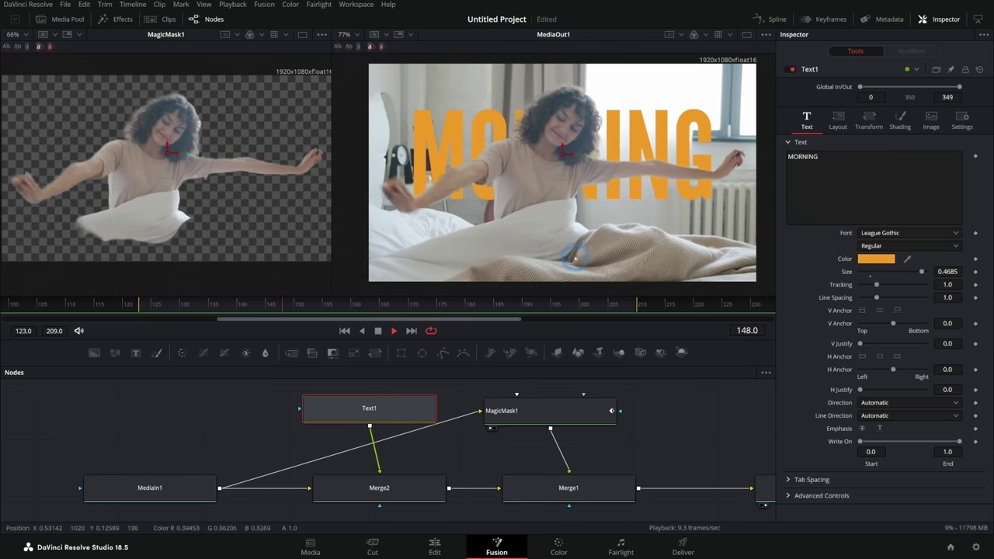
pyautogui.moveTo(566, 417); pyautogui.dragTo(585, 421)
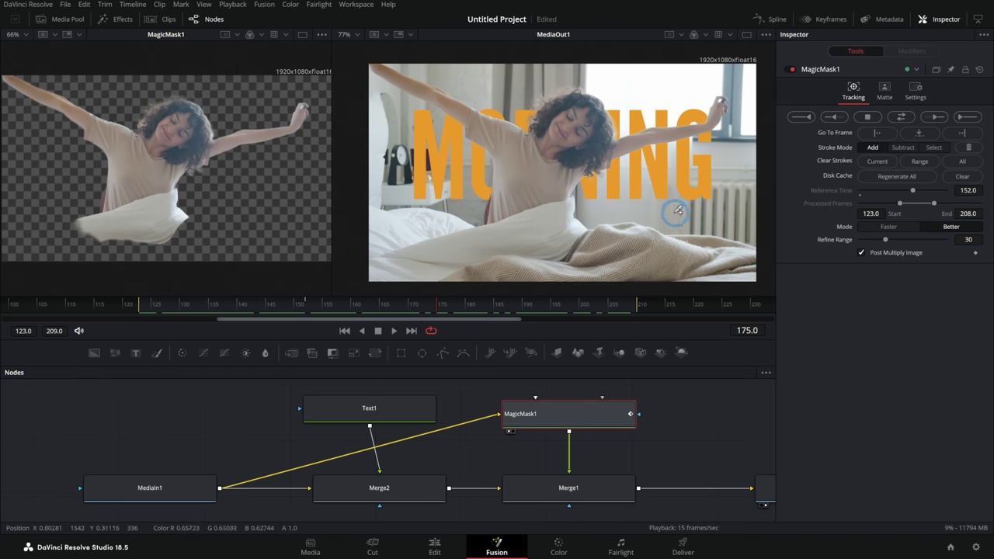
# - Play the MORNING text shot on the Edit page to check the title behind the woman
pyautogui.click(435, 548)
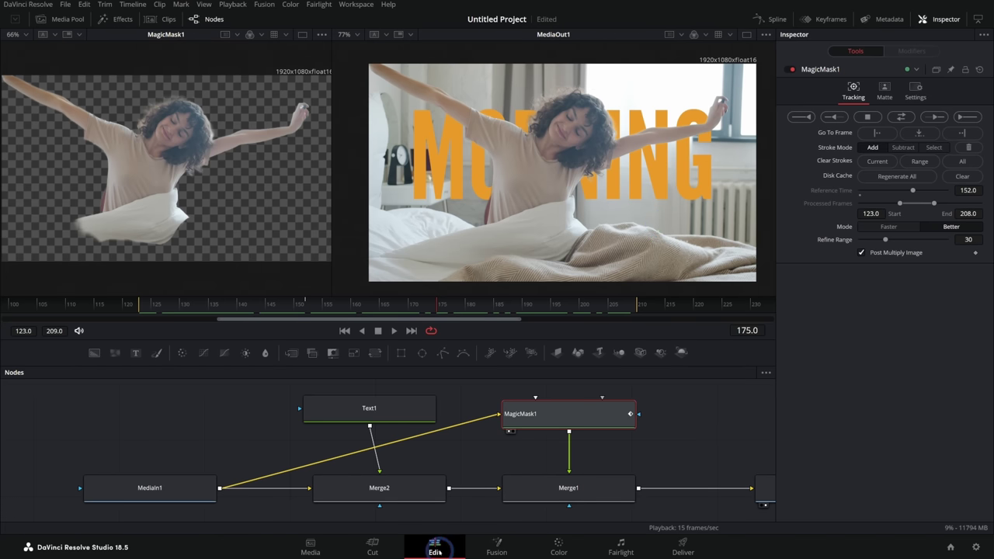
pyautogui.click(457, 319)
pyautogui.moveTo(454, 322)
pyautogui.mouseDown()
pyautogui.moveTo(438, 320)
pyautogui.moveTo(461, 317)
pyautogui.mouseUp()
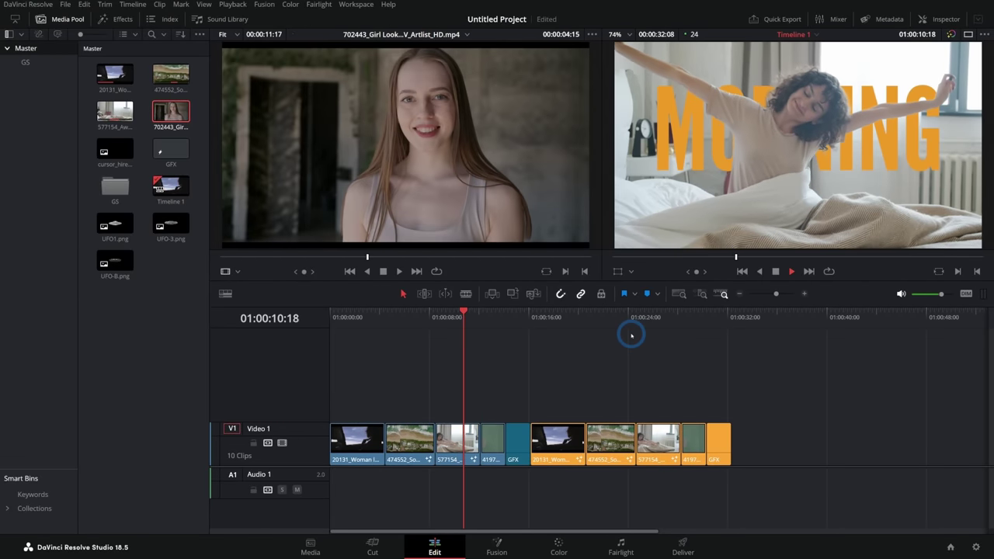
pyautogui.click(814, 175)
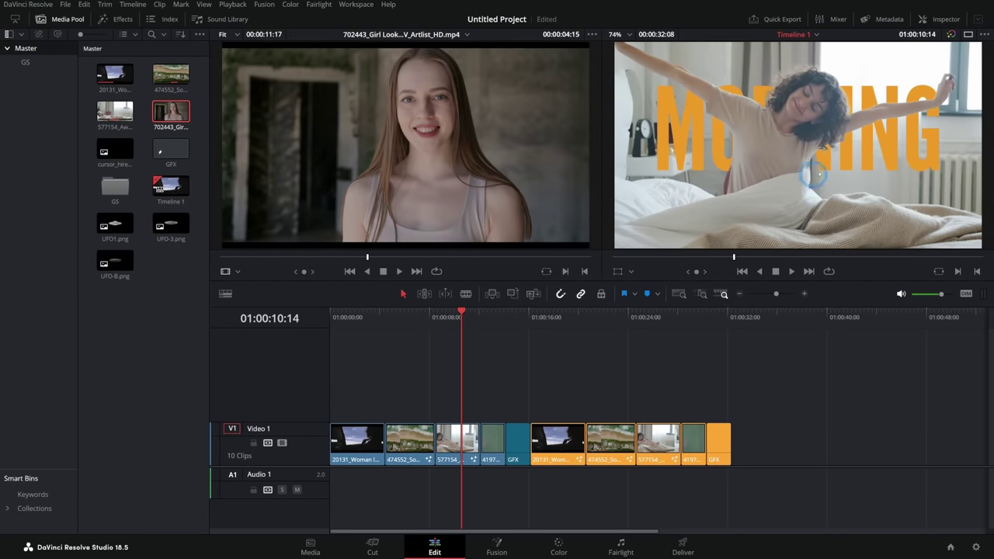
# - Compare the businessman's green screen clip with its finished composite, and play the finished UFO shot in the timeline
pyautogui.click(692, 314)
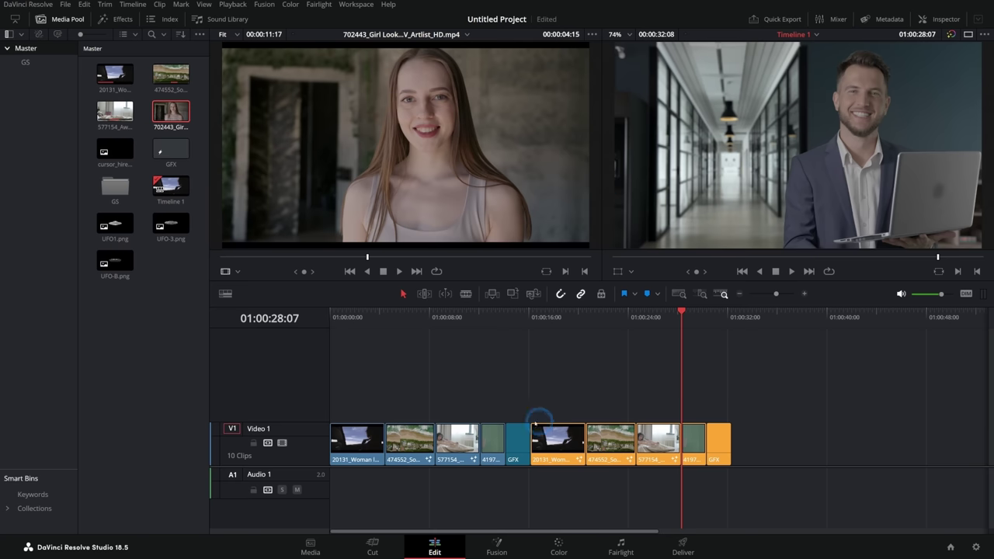
pyautogui.moveTo(492, 443); pyautogui.dragTo(464, 118)
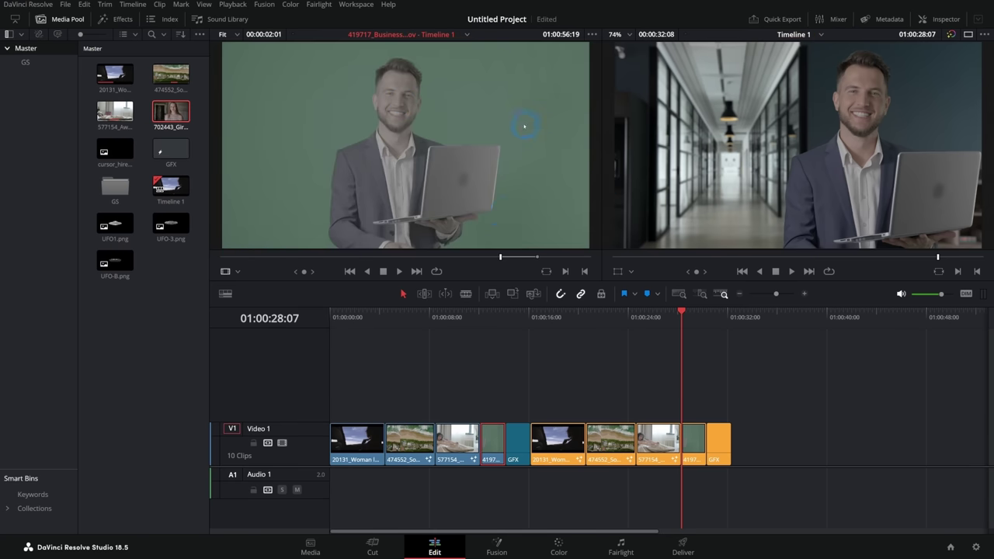
pyautogui.click(781, 118)
pyautogui.press('space')
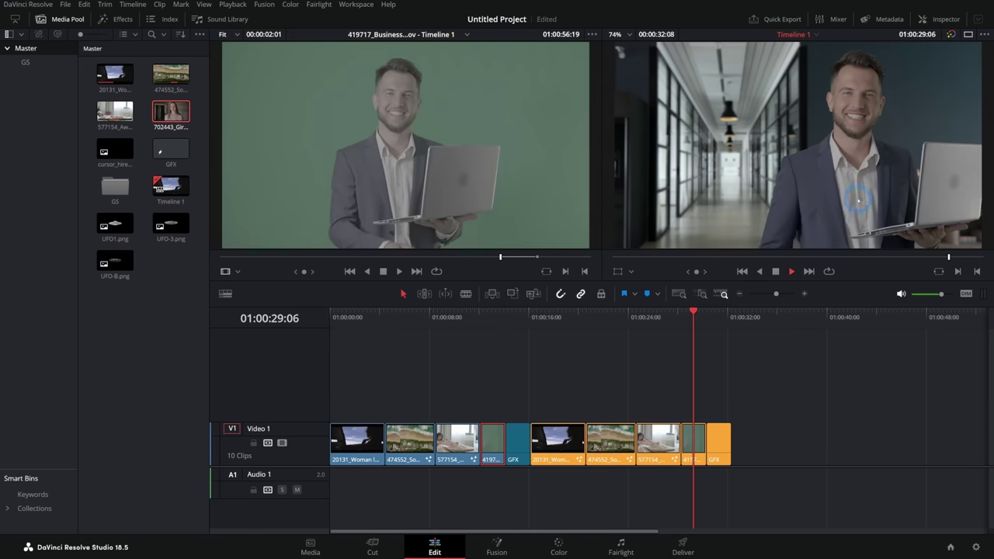
pyautogui.press('space')
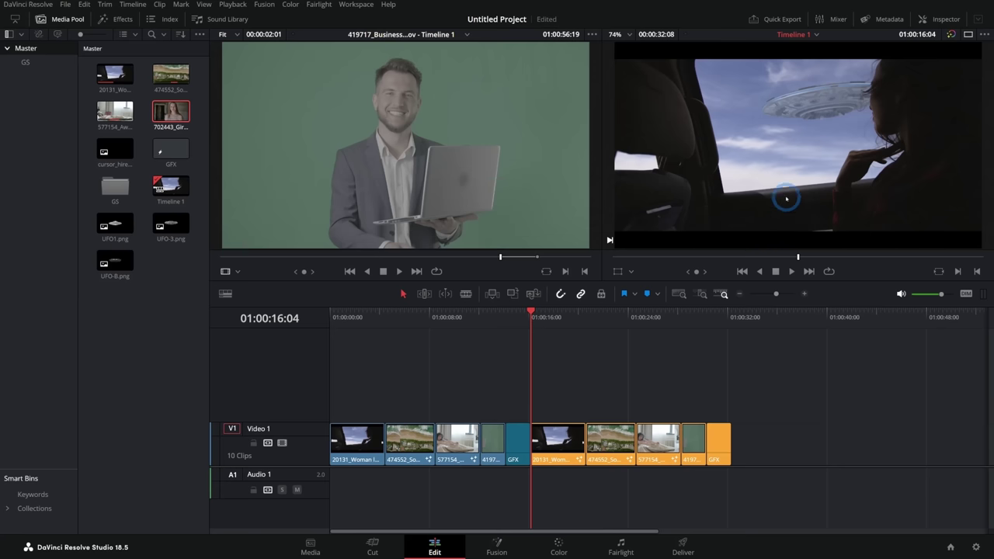
pyautogui.press('space')
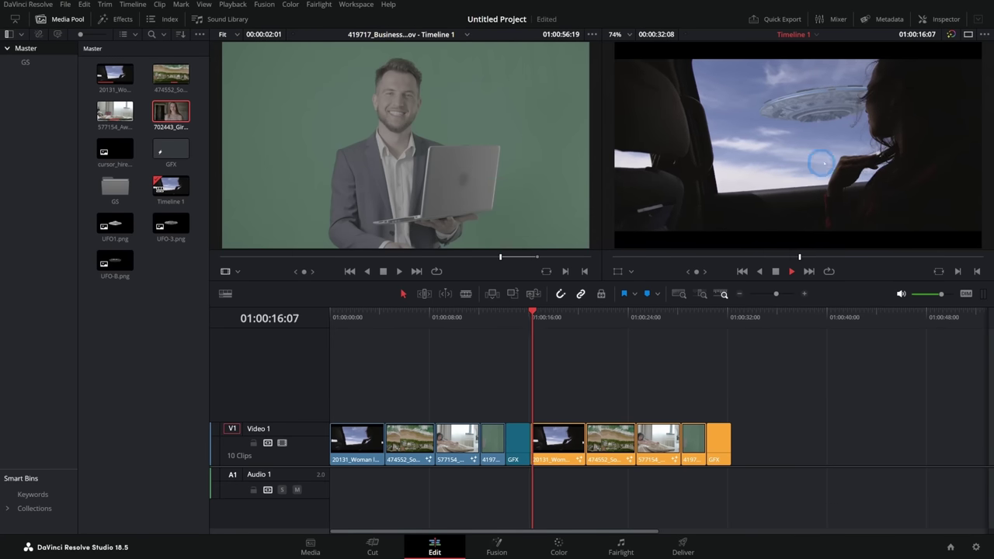
pyautogui.press('space')
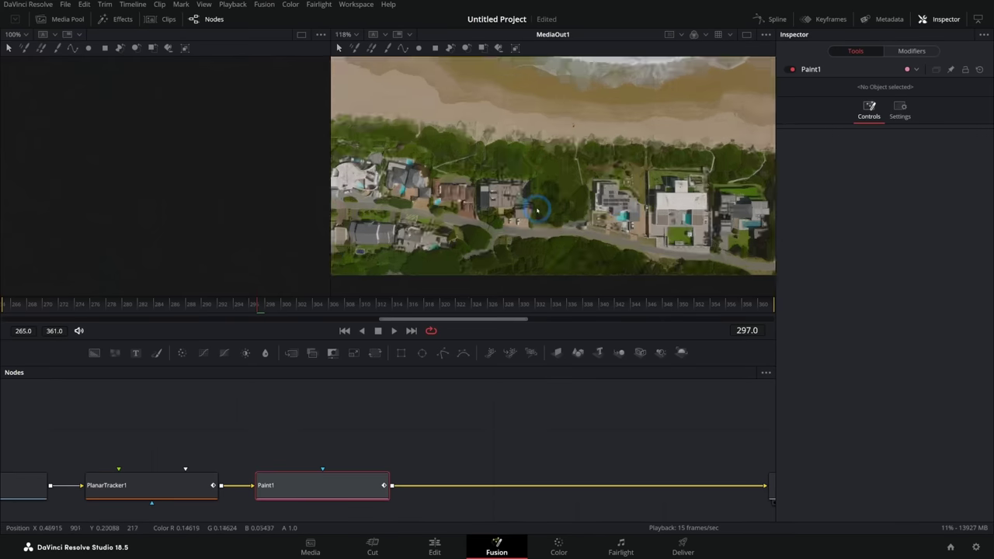
# - Disable the Paint1 node in the beach houses composition and examine the shot and its node chain without it
pyautogui.scroll(3, 566, 202)
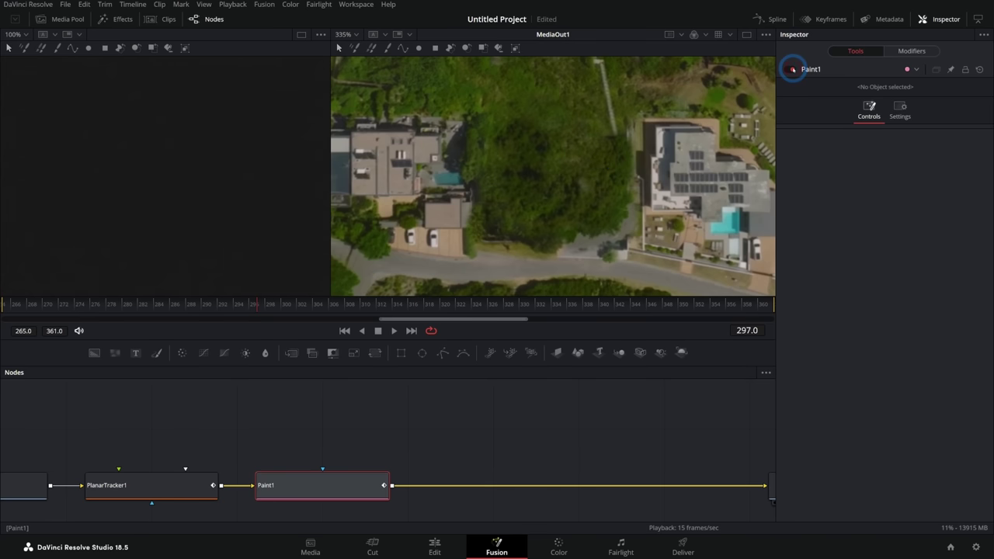
pyautogui.click(791, 68)
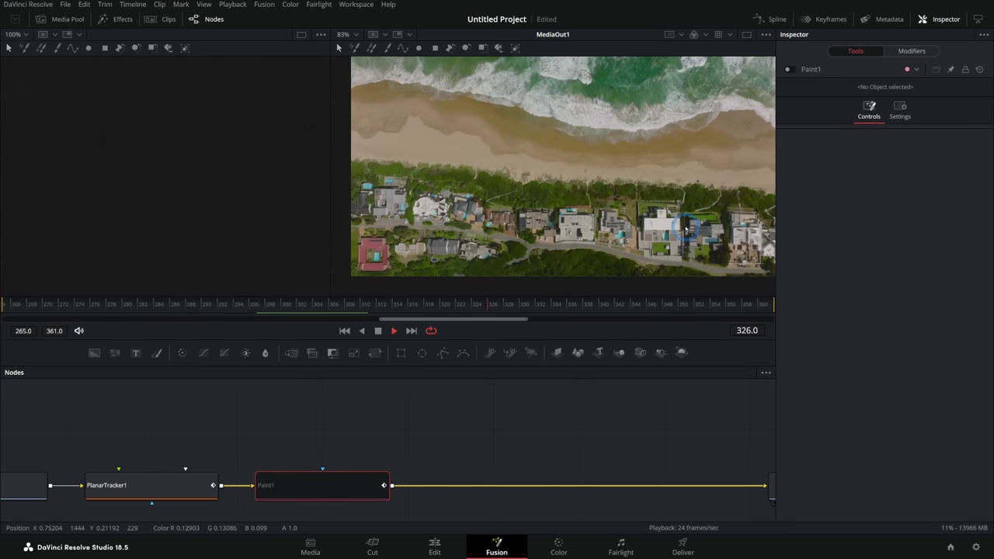
pyautogui.moveTo(481, 403); pyautogui.dragTo(492, 399)
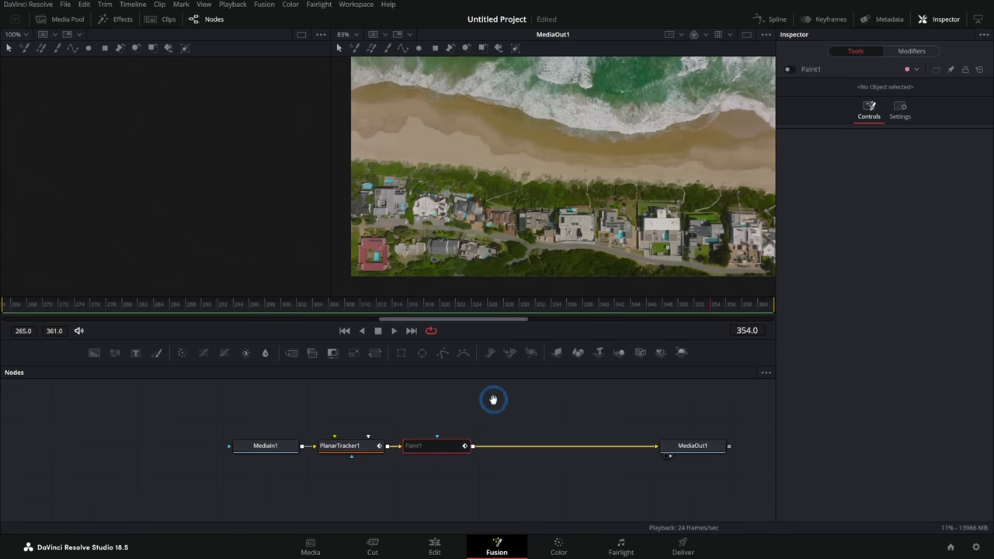
pyautogui.click(562, 429)
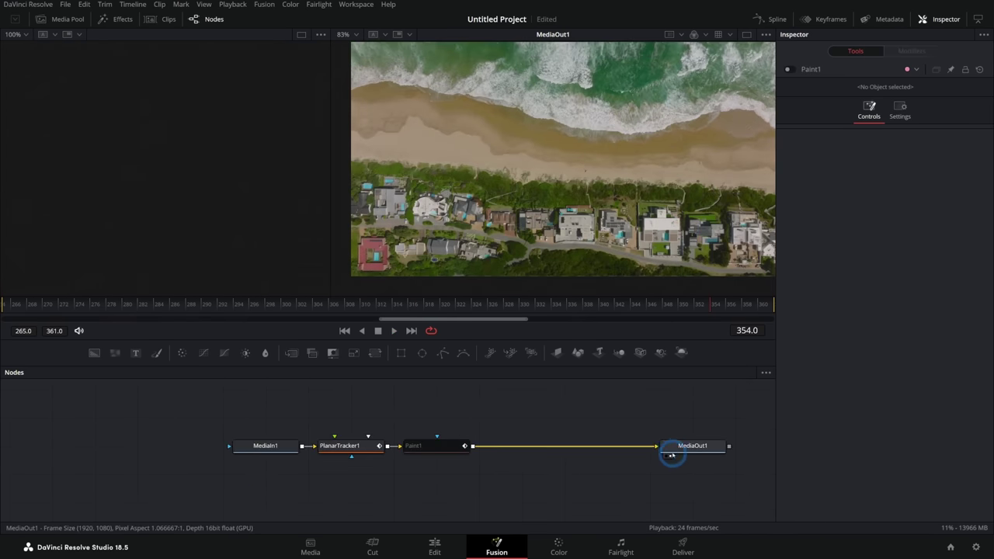
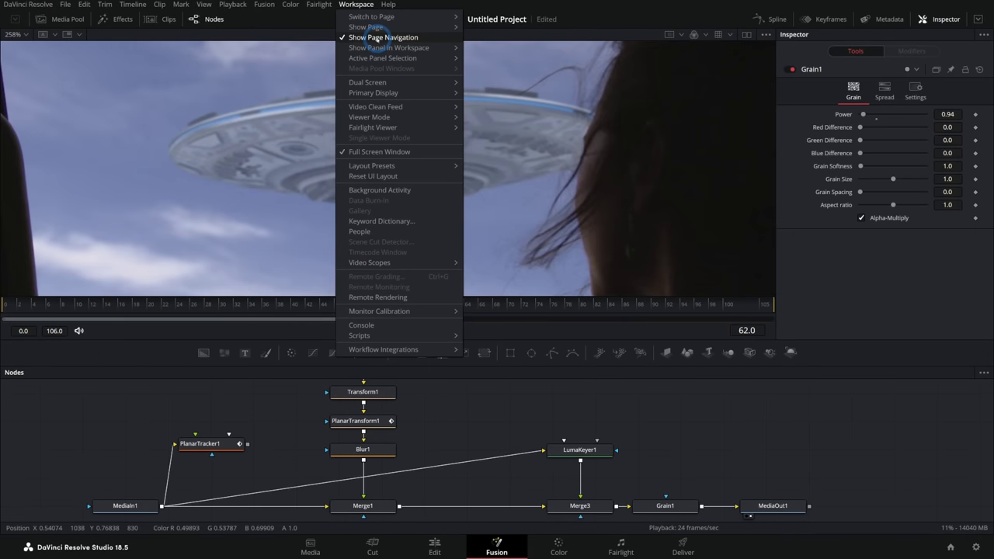
# - Hide the page navigation, and examine the UFO composition's full node tree and the saucer passing behind the woman's hair at frame 52
pyautogui.click(382, 36)
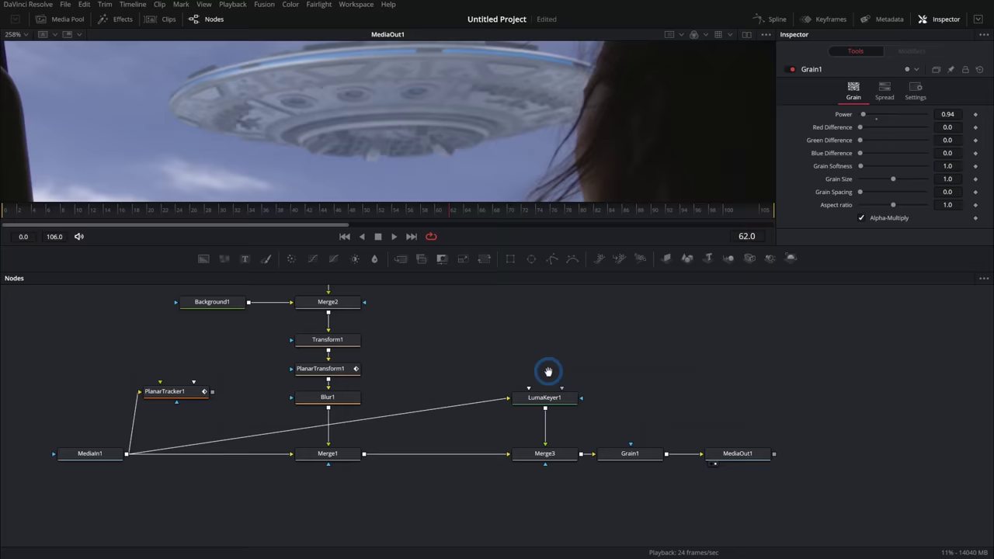
pyautogui.moveTo(546, 377); pyautogui.dragTo(597, 411)
pyautogui.click(378, 210)
pyautogui.scroll(-5, 487, 112)
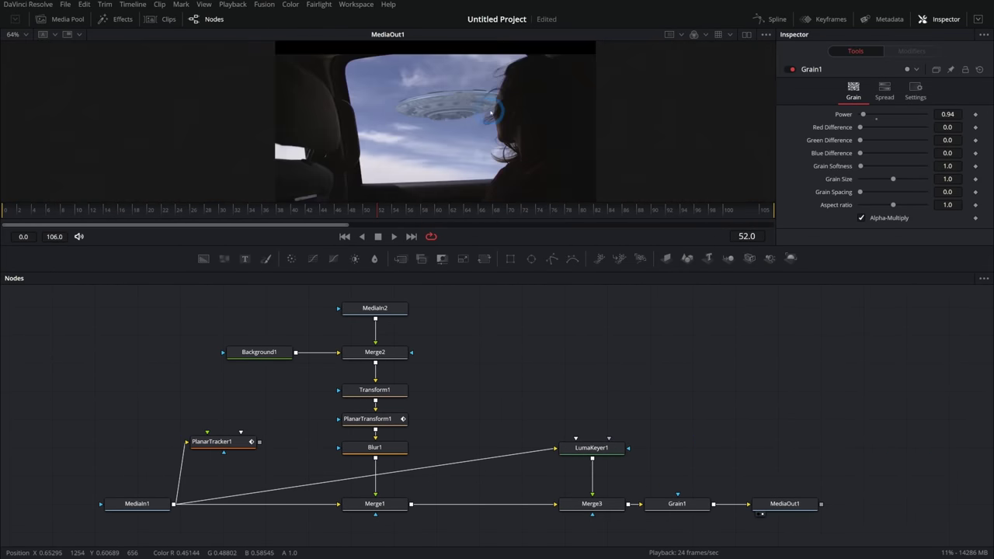
pyautogui.scroll(1, 488, 112)
pyautogui.scroll(4, 497, 116)
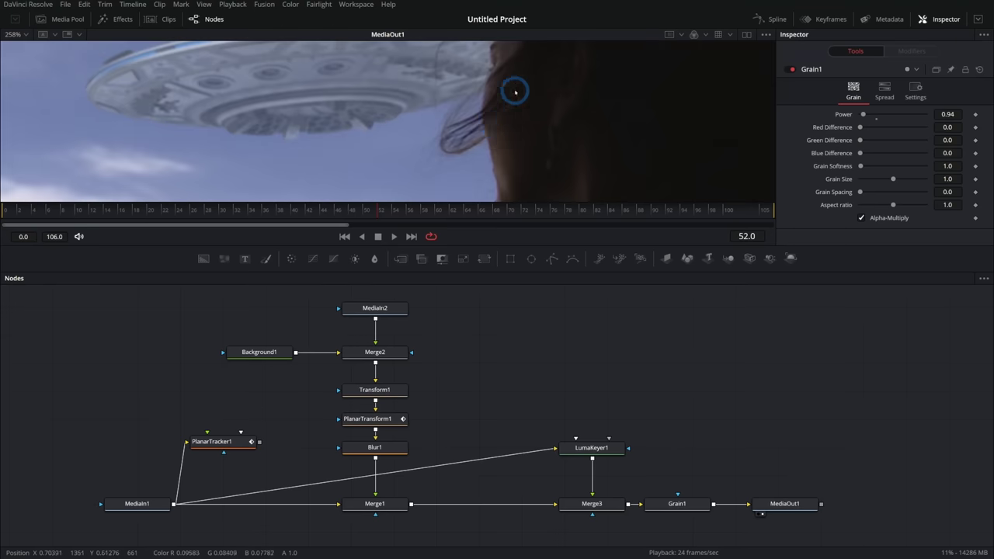
pyautogui.moveTo(426, 84); pyautogui.dragTo(457, 122)
pyautogui.moveTo(131, 311); pyautogui.dragTo(809, 528)
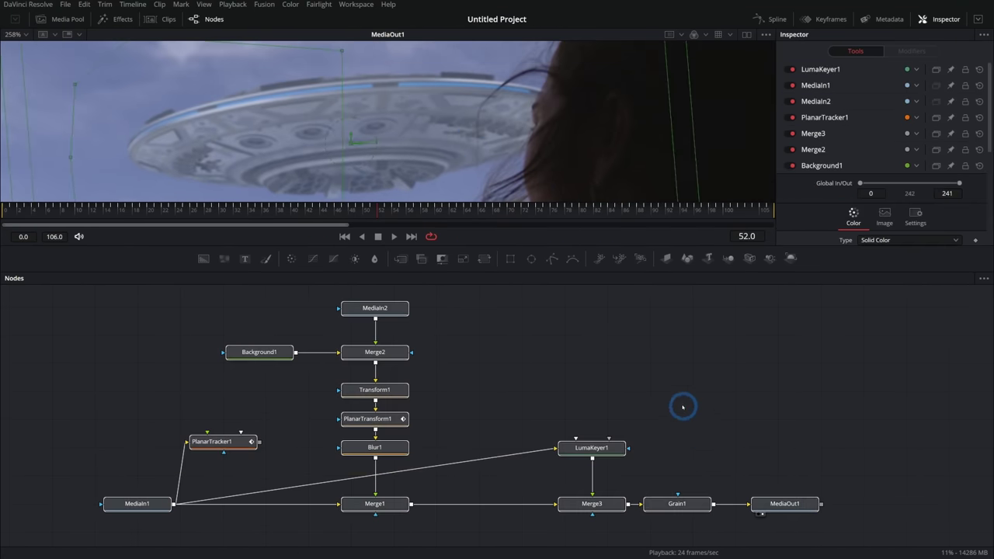
pyautogui.click(495, 355)
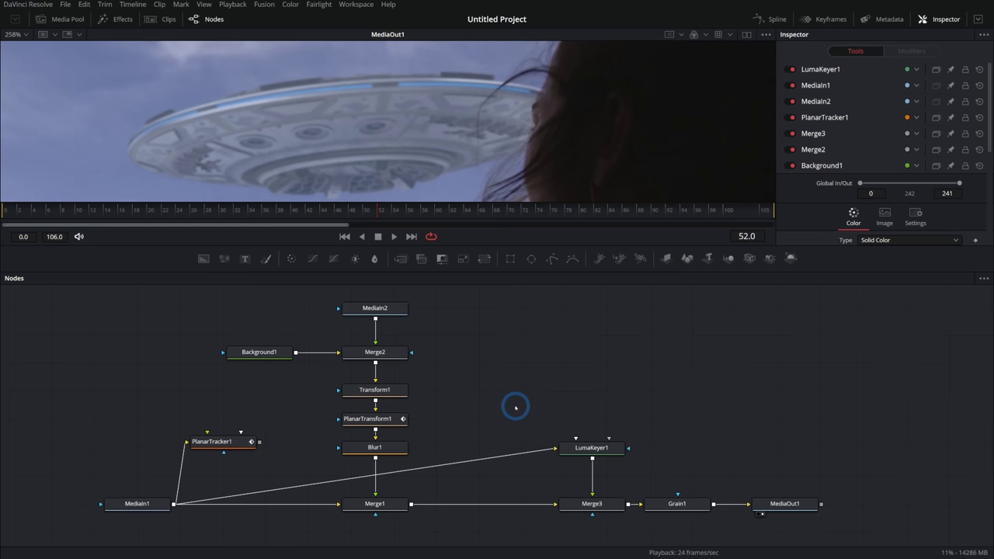
# - Pull the compositing nodes out of the UFO node tree and set them aside, leaving MediaIn1 connected directly to MediaOut1
pyautogui.moveTo(677, 503); pyautogui.dragTo(899, 423)
pyautogui.moveTo(605, 448); pyautogui.dragTo(924, 384)
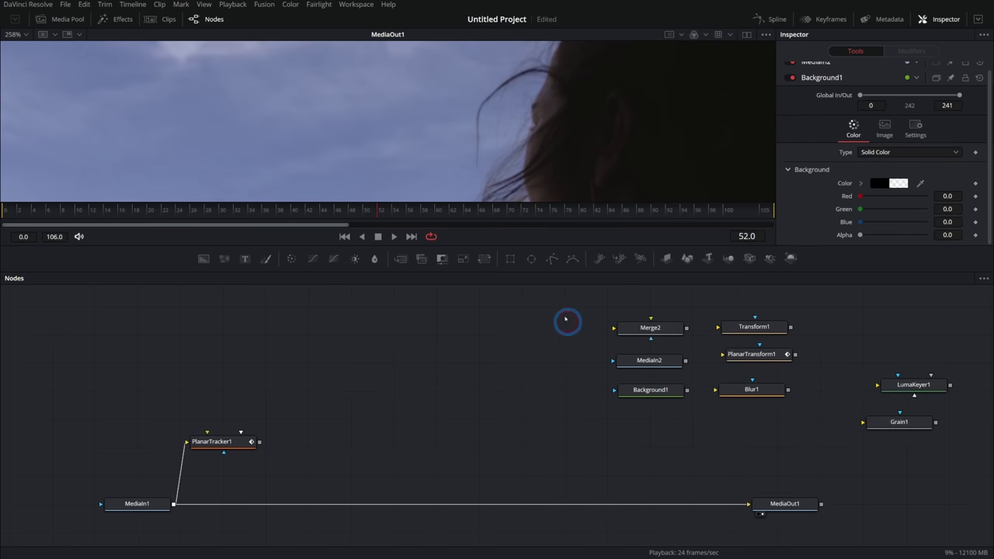
pyautogui.moveTo(565, 319); pyautogui.dragTo(940, 468)
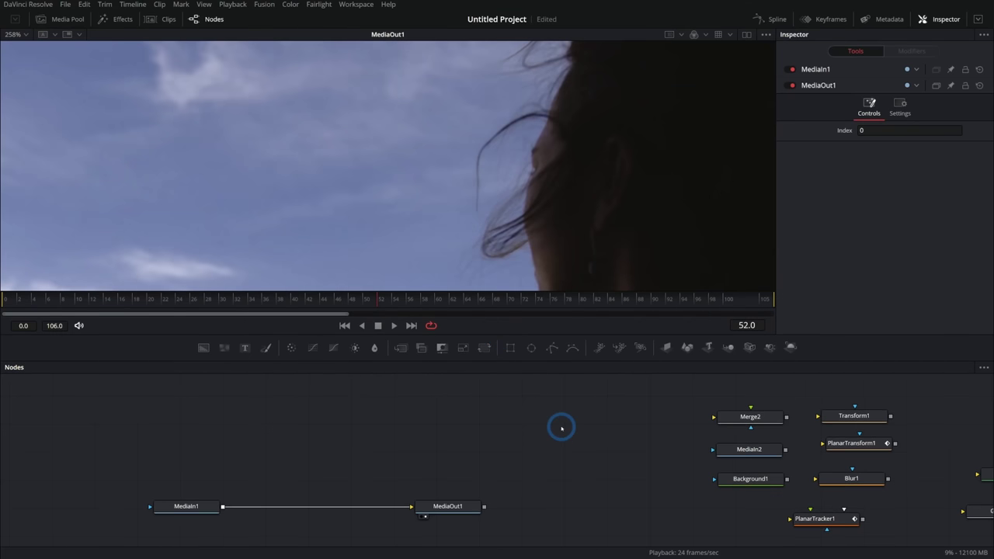
pyautogui.moveTo(427, 431); pyautogui.dragTo(468, 395)
# - Examine the MediaIn1 and MediaOut1 nodes, their Inspector settings and the connection between them
pyautogui.scroll(-4, 536, 186)
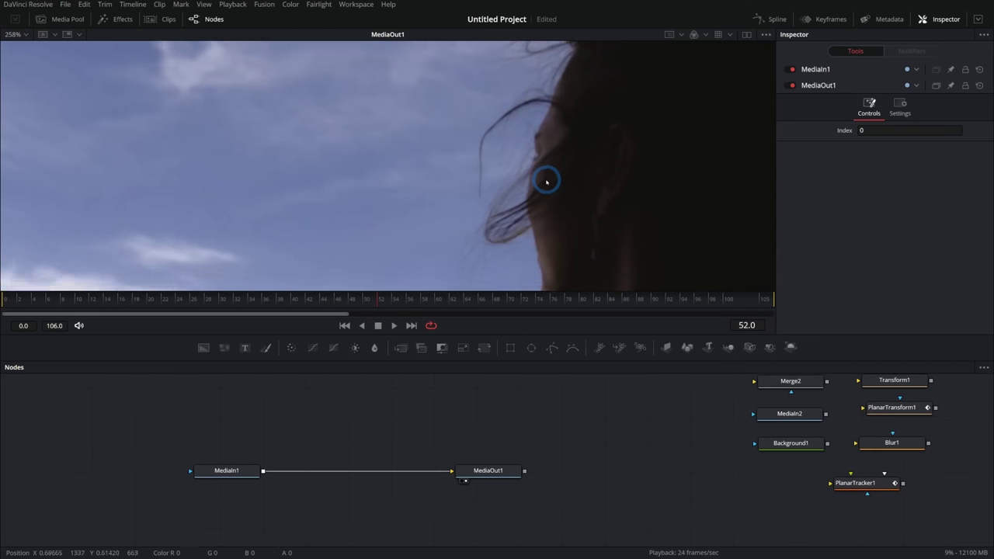
pyautogui.click(226, 471)
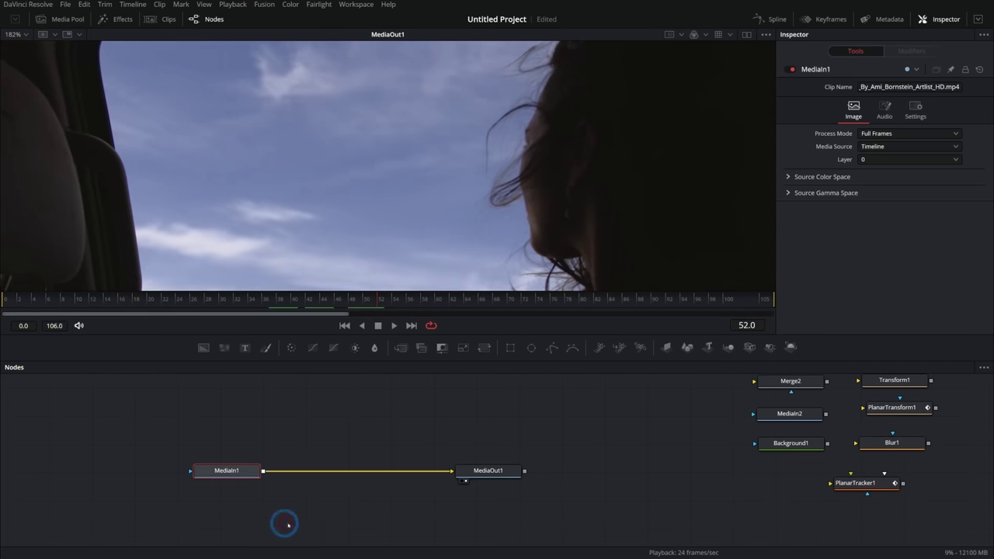
pyautogui.click(489, 472)
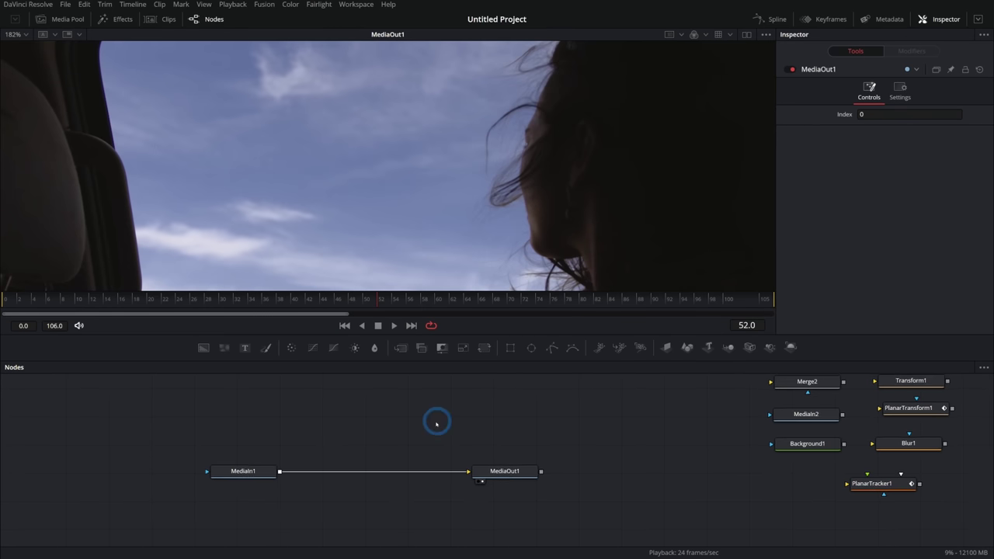
pyautogui.click(252, 471)
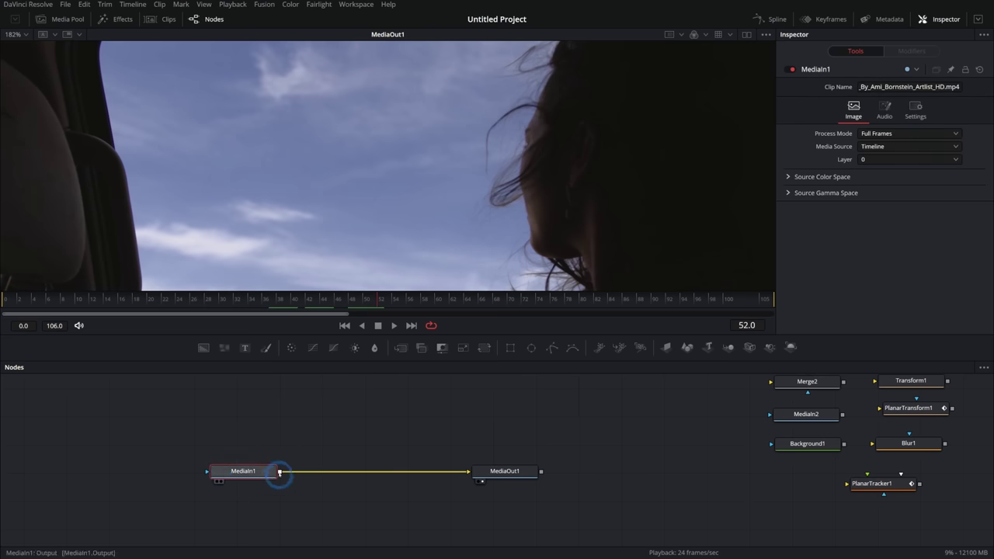
pyautogui.moveTo(237, 485)
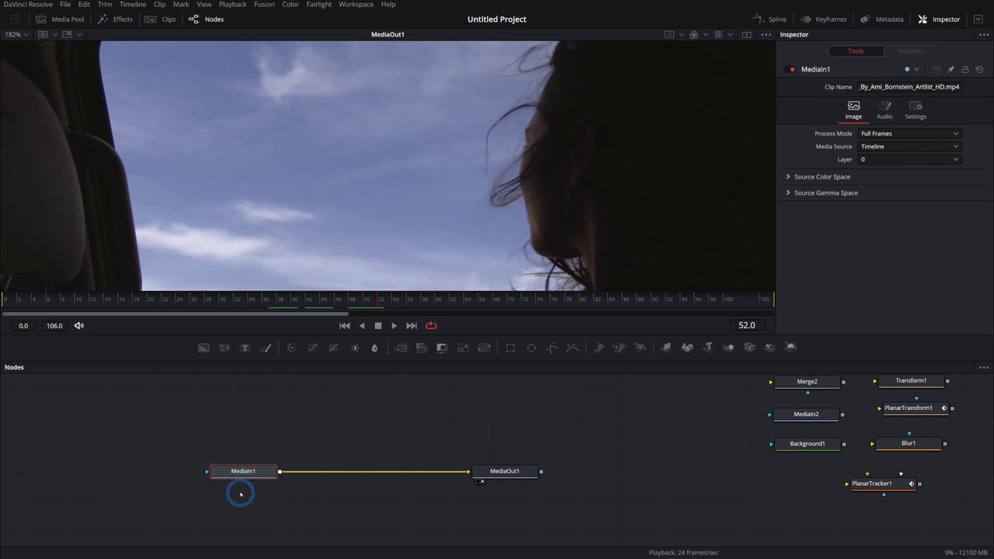
# - Bring UFO-B.png from the media pool into the composition as a new MediaIn node and display it in the first viewer
pyautogui.click(67, 19)
pyautogui.click(192, 132)
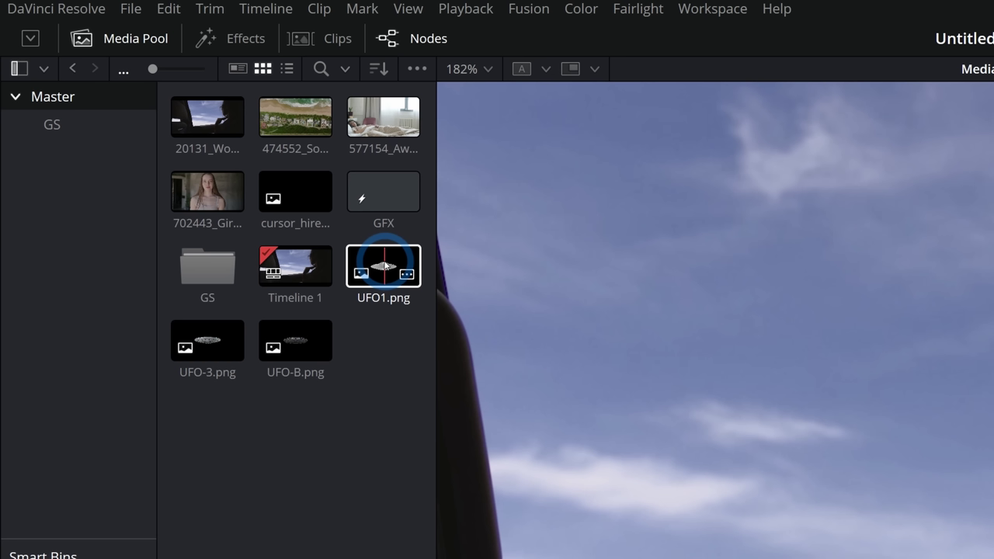
pyautogui.moveTo(384, 265); pyautogui.dragTo(474, 176)
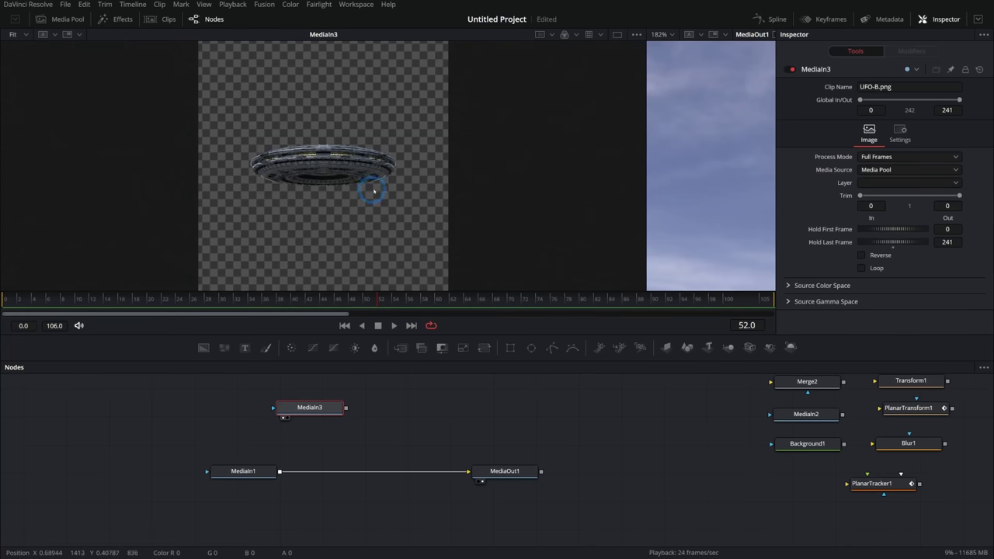
pyautogui.scroll(3, 321, 177)
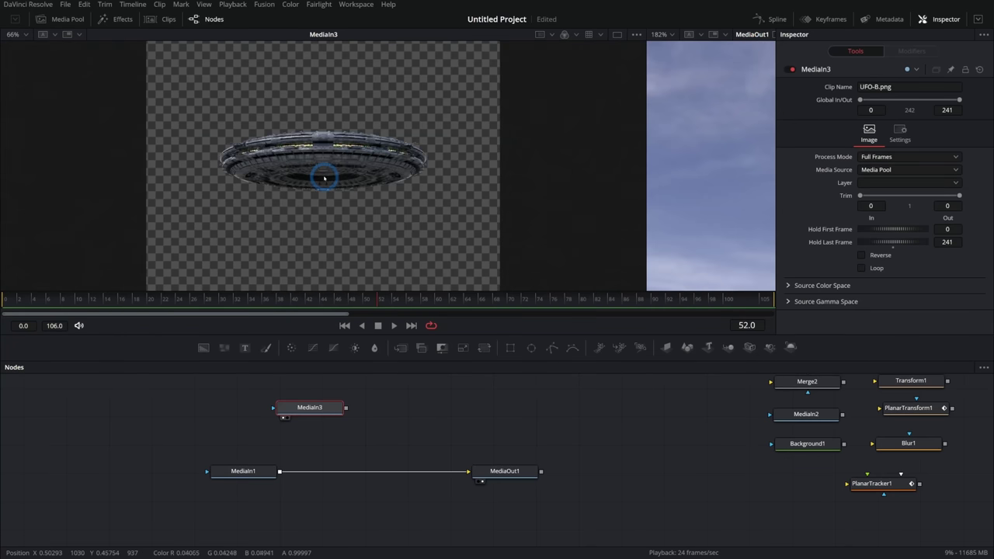
pyautogui.moveTo(266, 465); pyautogui.dragTo(259, 187)
pyautogui.moveTo(309, 407); pyautogui.dragTo(290, 190)
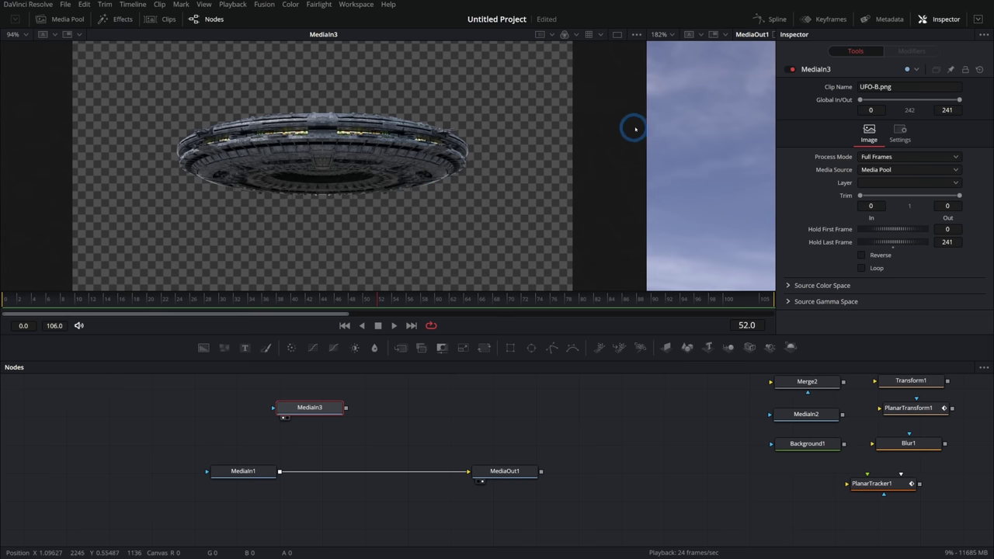
# - Even out the widths of the two viewers, and place MediaIn3 directly above MediaIn1 in the node graph
pyautogui.moveTo(645, 128); pyautogui.dragTo(458, 128)
pyautogui.moveTo(302, 406); pyautogui.dragTo(240, 414)
pyautogui.moveTo(305, 399); pyautogui.dragTo(199, 519)
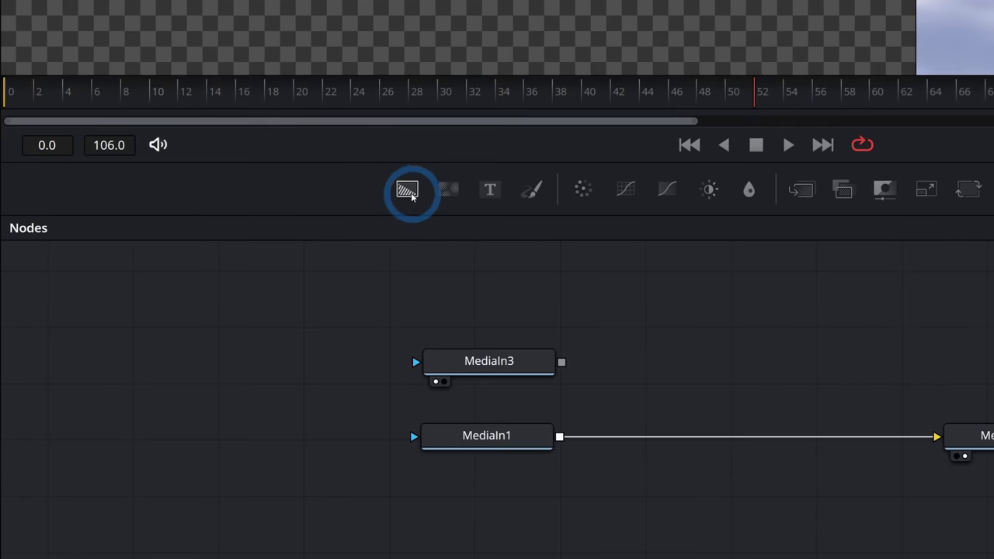
# - Add a Background node above MediaIn3, display it in the first viewer, and colour it purple with red 0.465, green 0.276 and blue 0.575
pyautogui.moveTo(410, 197); pyautogui.dragTo(491, 298)
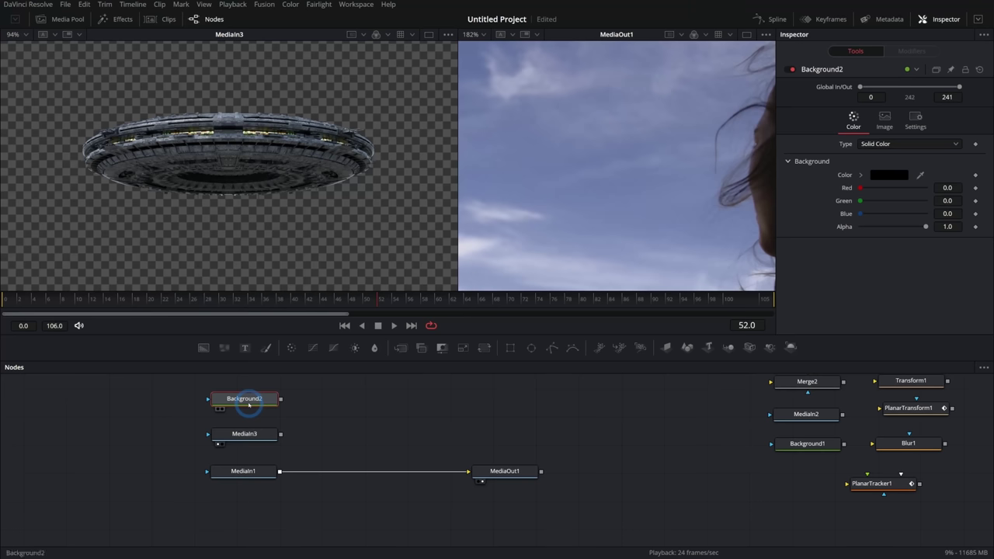
pyautogui.press('1')
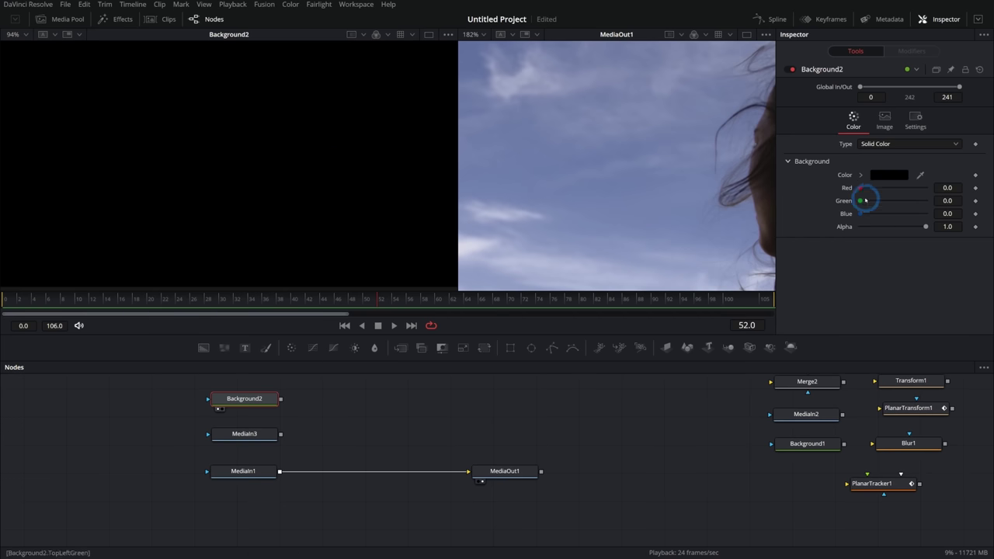
pyautogui.moveTo(861, 201); pyautogui.dragTo(878, 201)
pyautogui.moveTo(861, 188); pyautogui.dragTo(897, 213)
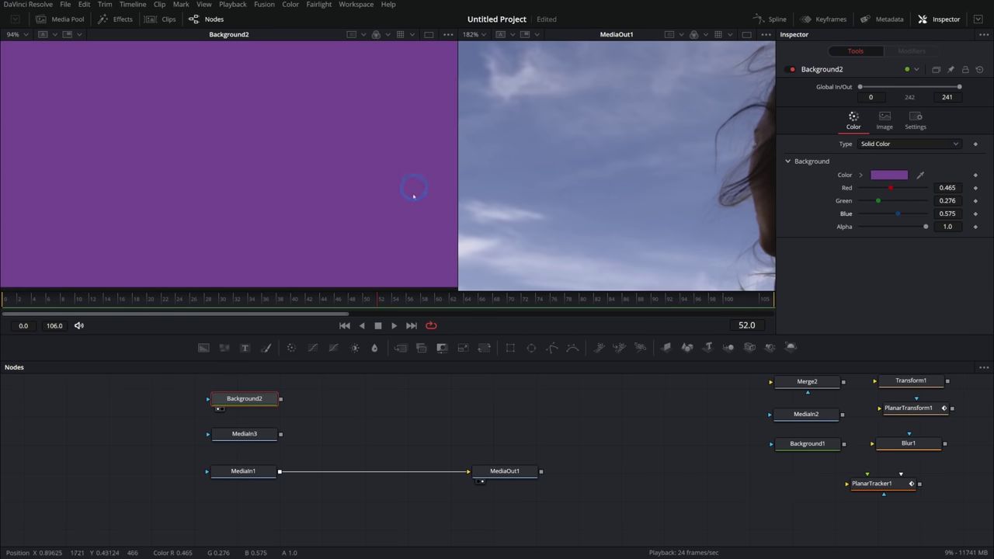
# - Add a Text node above Background2, display it in the first viewer, and give it the text SOME TEXT at size 0.1811
pyautogui.moveTo(341, 378); pyautogui.dragTo(335, 423)
pyautogui.moveTo(248, 349); pyautogui.dragTo(250, 405)
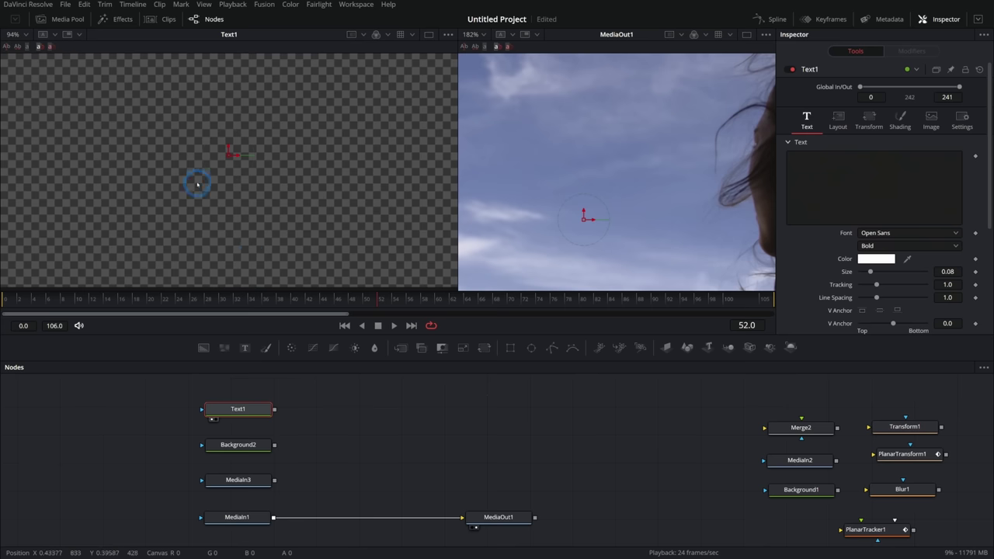
pyautogui.click(835, 185)
pyautogui.write('SOME TEXT')
pyautogui.click(305, 242)
pyautogui.click(870, 272)
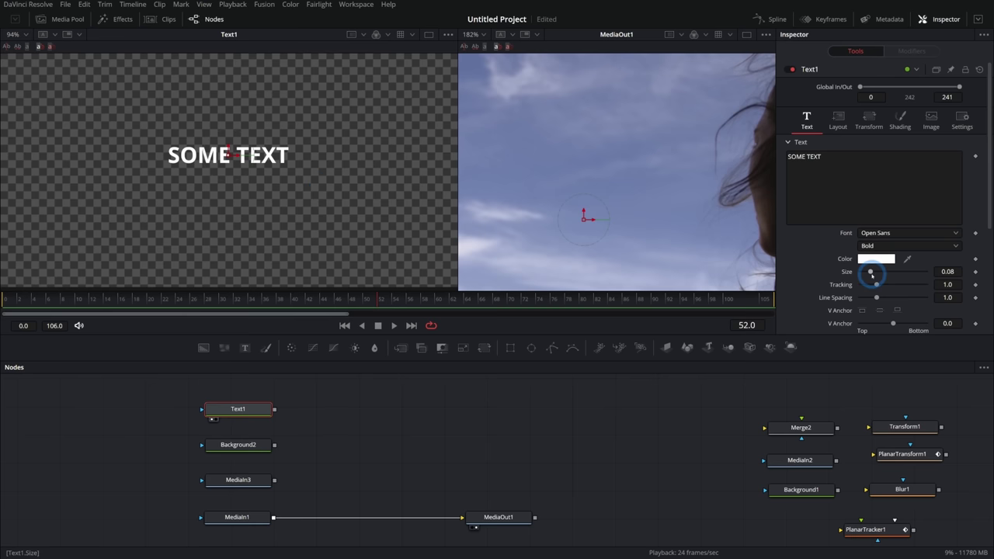
pyautogui.moveTo(870, 272); pyautogui.dragTo(884, 272)
pyautogui.click(300, 384)
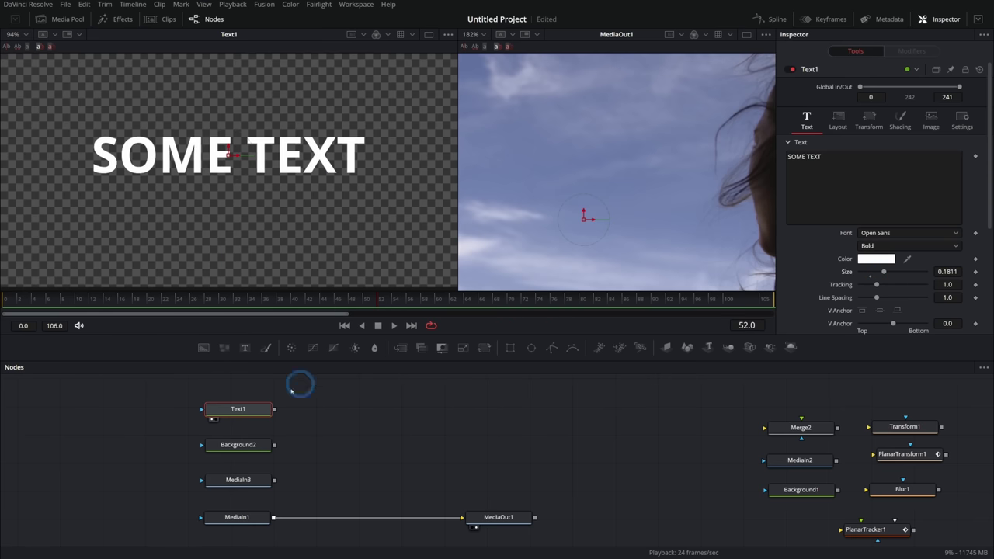
pyautogui.click(358, 244)
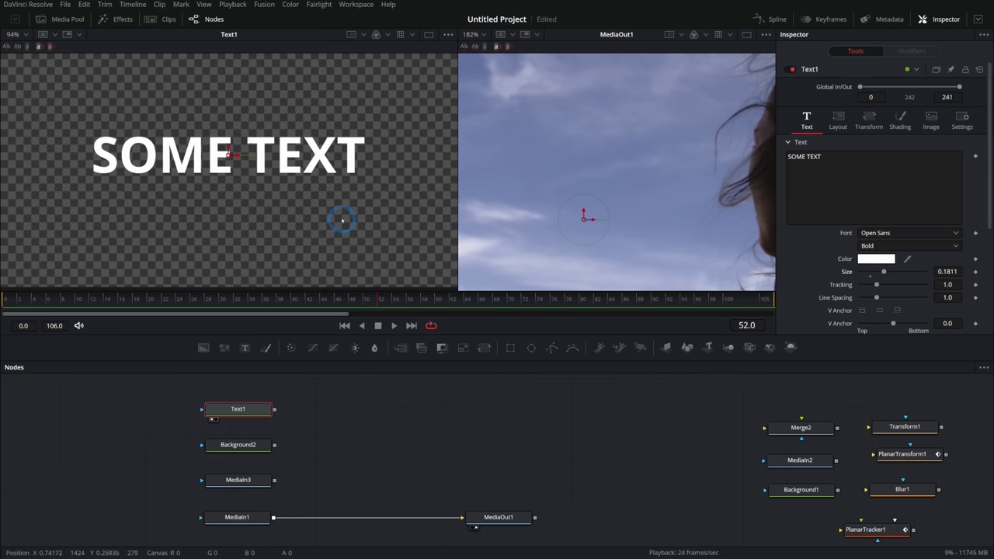
pyautogui.scroll(-2, 352, 220)
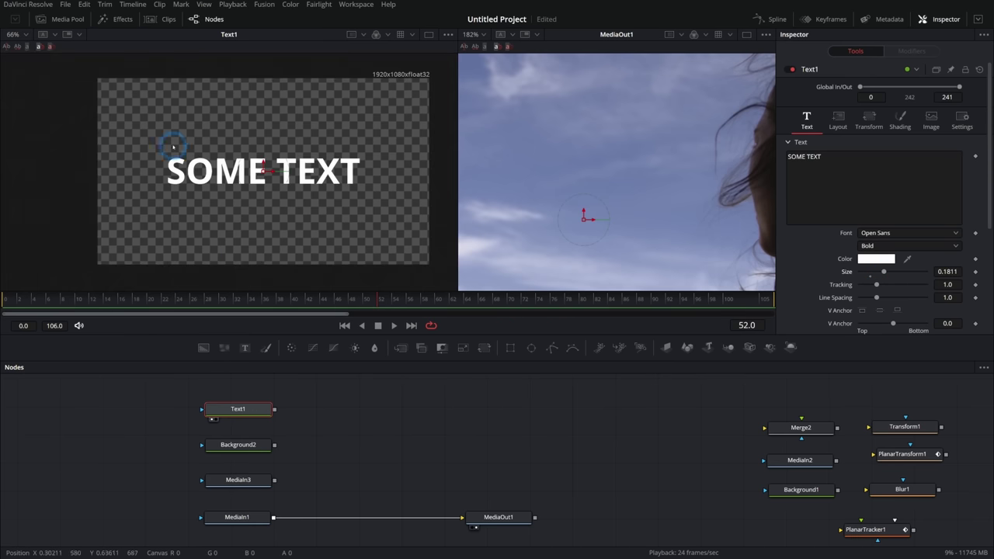
pyautogui.scroll(2, 256, 153)
# - Find the Underlay tool and place an underlay around the Text1, Background2, MediaIn3 and MediaIn1 nodes
pyautogui.moveTo(173, 402); pyautogui.dragTo(284, 545)
pyautogui.click(252, 524)
pyautogui.click(258, 405)
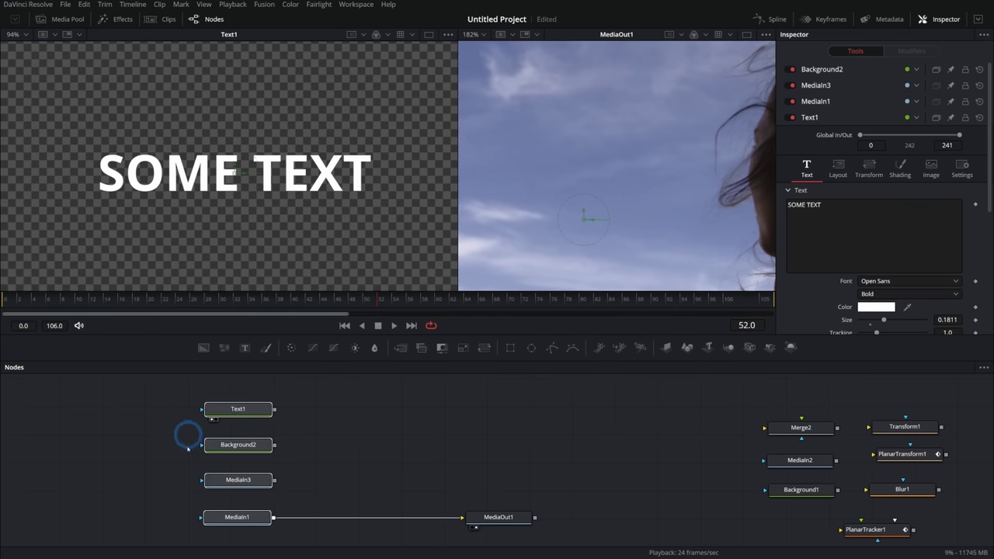
pyautogui.moveTo(205, 306); pyautogui.dragTo(321, 505)
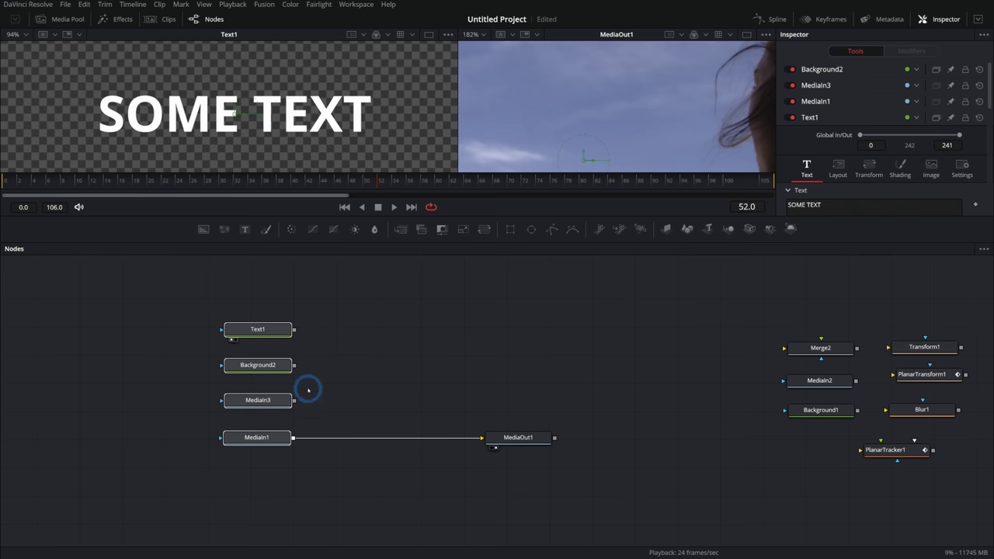
pyautogui.hotkey('shift', 'space')
pyautogui.write('paint')
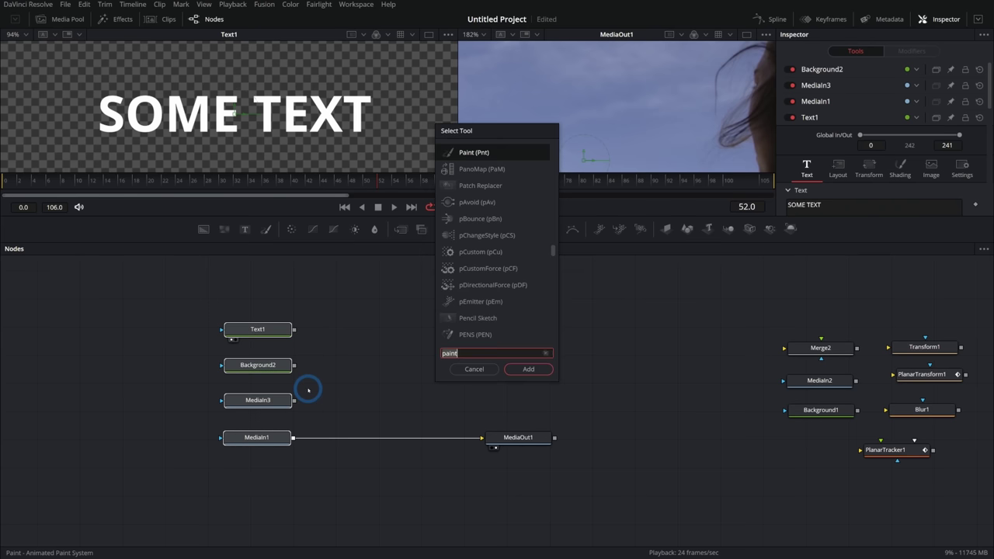
pyautogui.scroll(10, 493, 252)
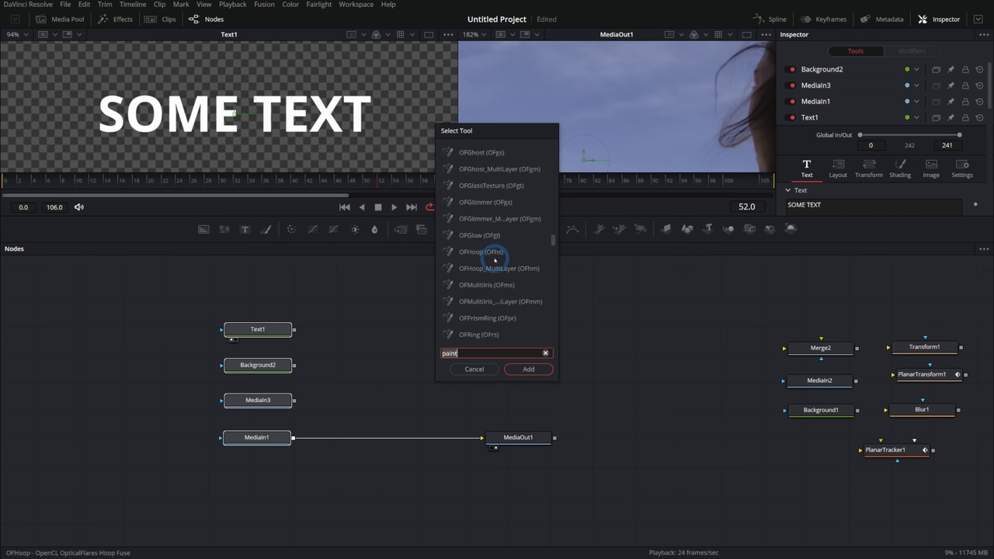
pyautogui.moveTo(552, 220); pyautogui.dragTo(554, 291)
pyautogui.doubleClick(473, 353)
pyautogui.write('und')
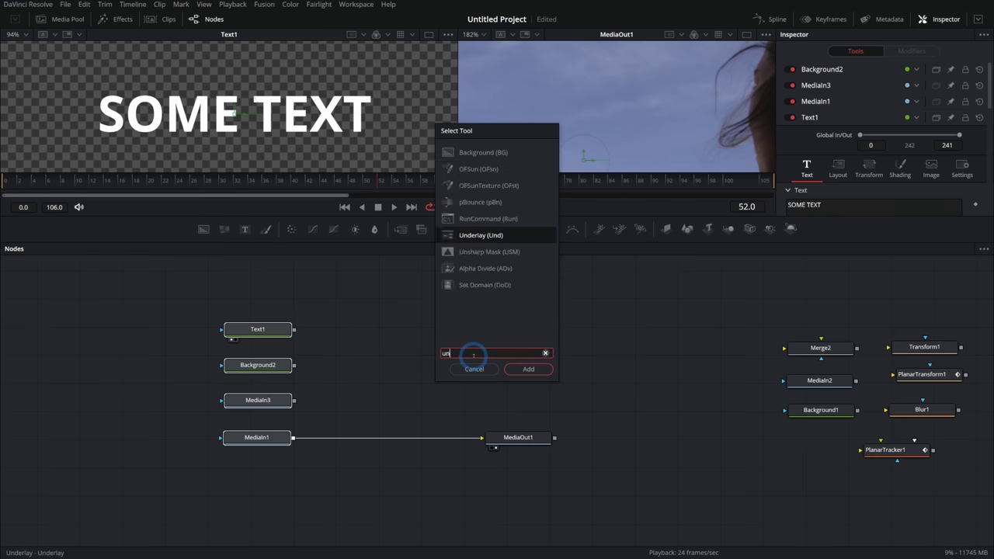
pyautogui.click(531, 368)
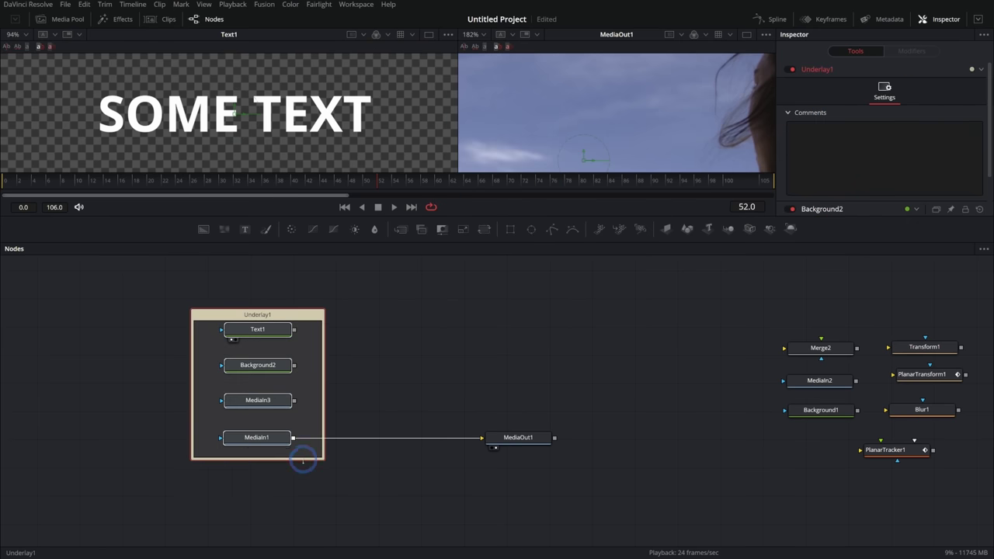
# - Enlarge the underlay to leave room around its four nodes, and move it together with them away from MediaOut1
pyautogui.moveTo(303, 458); pyautogui.dragTo(303, 494)
pyautogui.moveTo(303, 310); pyautogui.dragTo(258, 285)
pyautogui.click(364, 289)
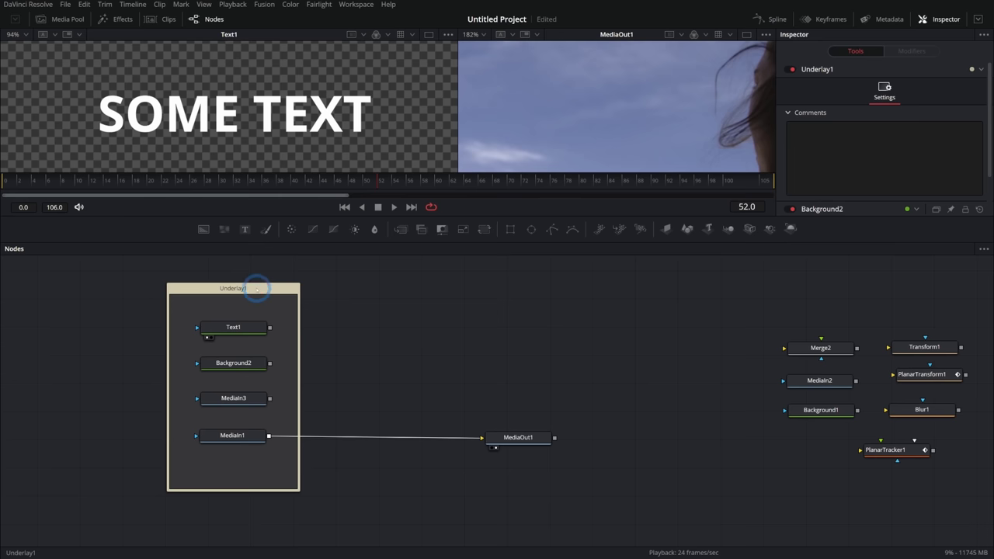
# - Rename the underlay to IMAGE_NODES and set its colour to Teal
pyautogui.click(269, 317)
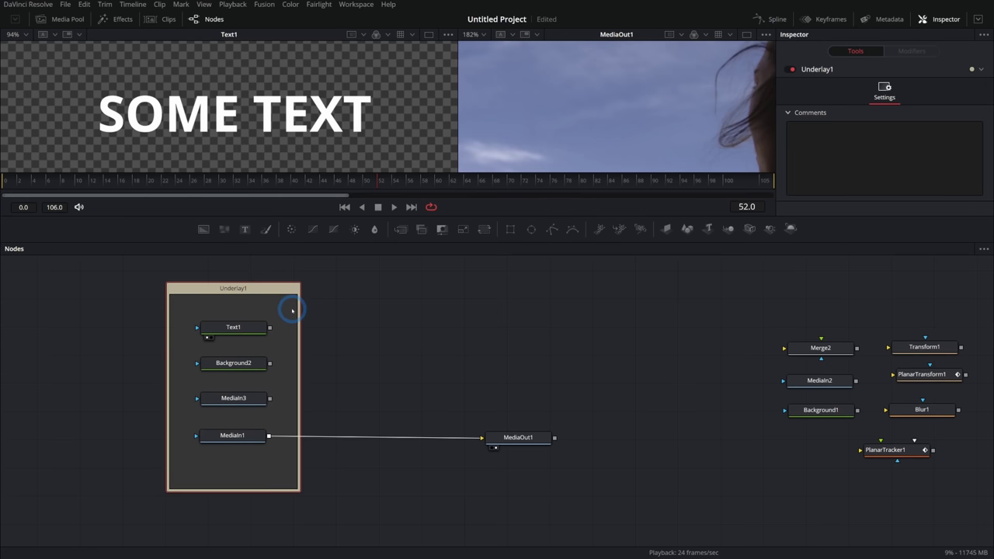
pyautogui.press('F2')
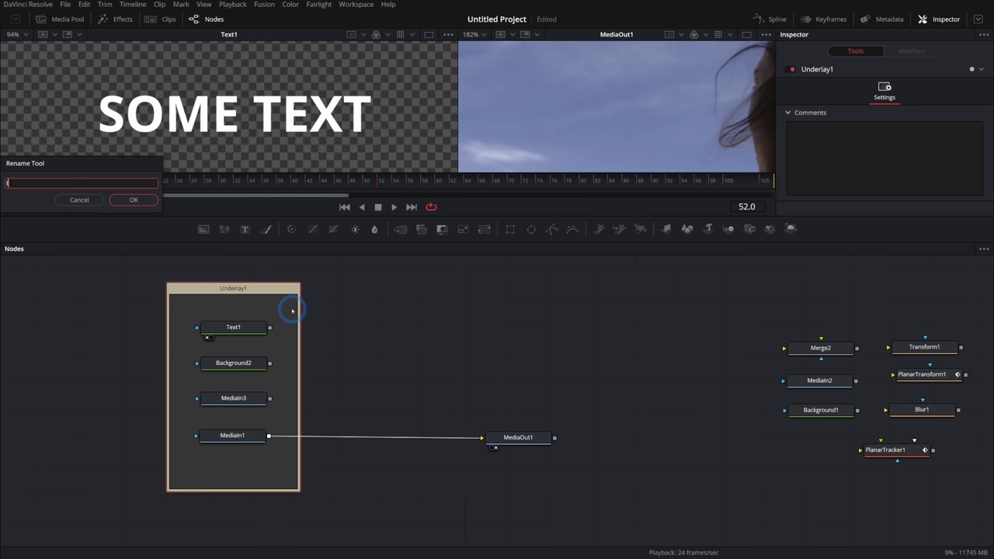
pyautogui.write('IMAGE_NODES')
pyautogui.press('Return')
pyautogui.rightClick(286, 293)
pyautogui.moveTo(339, 427)
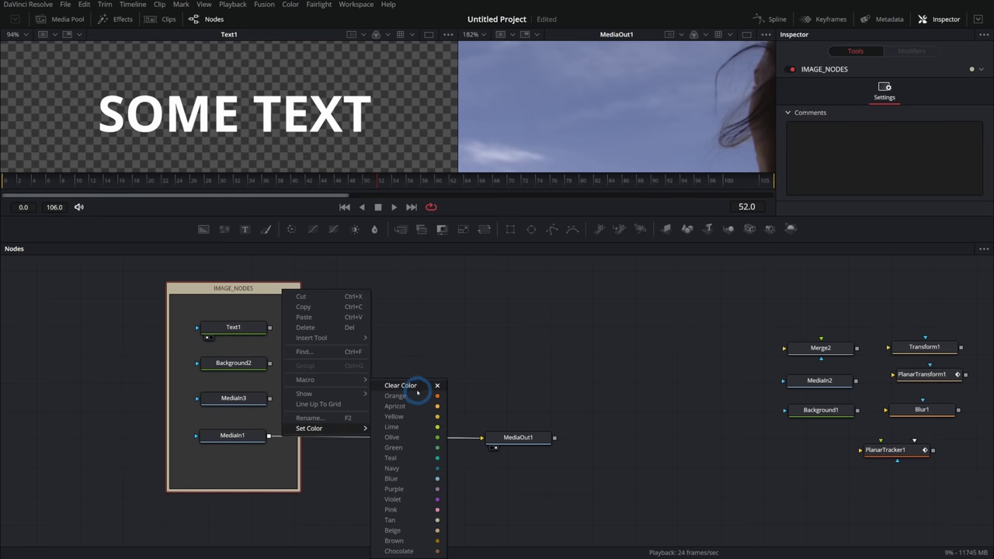
pyautogui.click(411, 458)
# - Move MediaOut1 farther from the IMAGE_NODES underlay, and enlarge the viewers relative to the node graph
pyautogui.moveTo(518, 437); pyautogui.dragTo(650, 435)
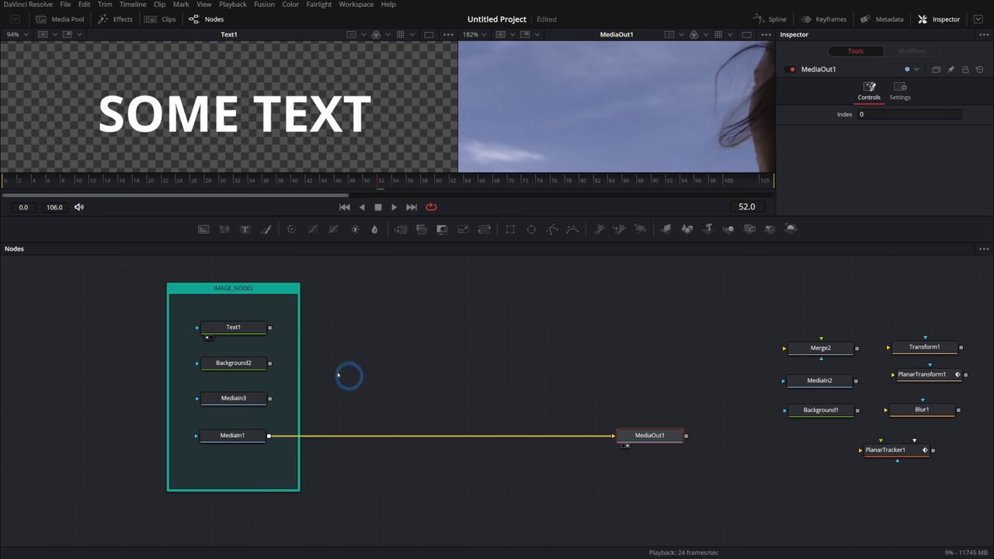
pyautogui.click(408, 397)
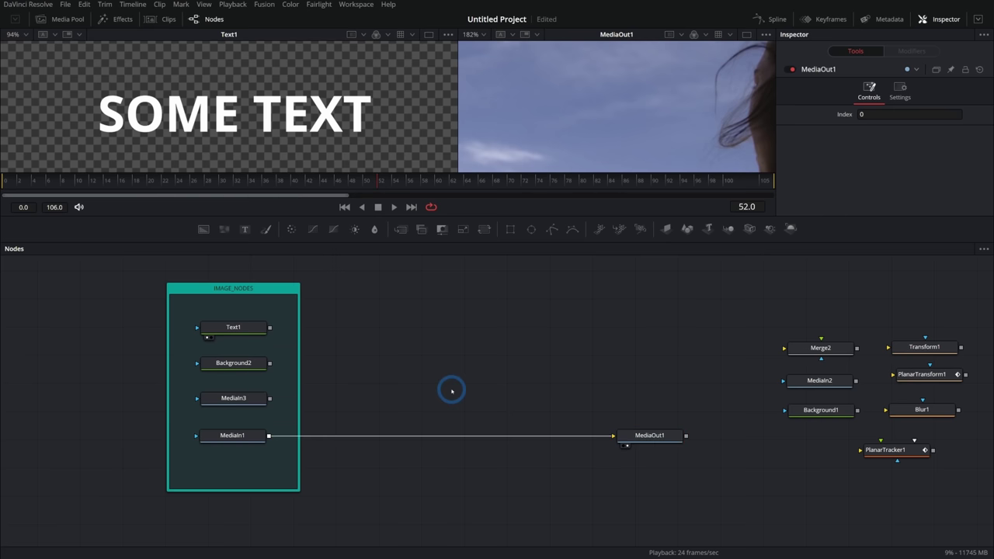
pyautogui.moveTo(501, 220); pyautogui.dragTo(492, 316)
pyautogui.moveTo(496, 422); pyautogui.dragTo(491, 420)
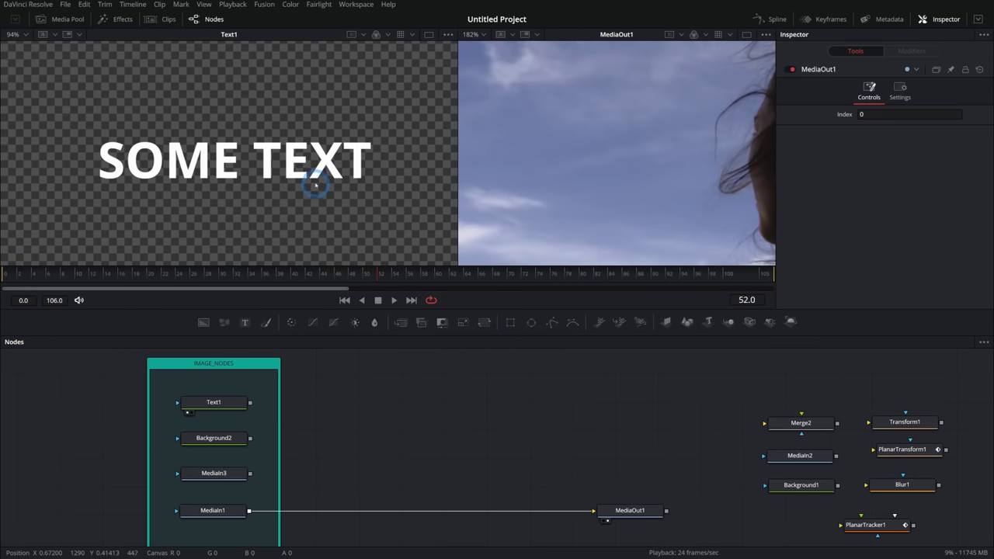
pyautogui.moveTo(315, 377); pyautogui.dragTo(181, 534)
# - Add unconnected Blur, Color Corrector, Brightness Contrast and Color Curves nodes in a column beside the IMAGE_NODES underlay
pyautogui.moveTo(375, 322); pyautogui.dragTo(399, 466)
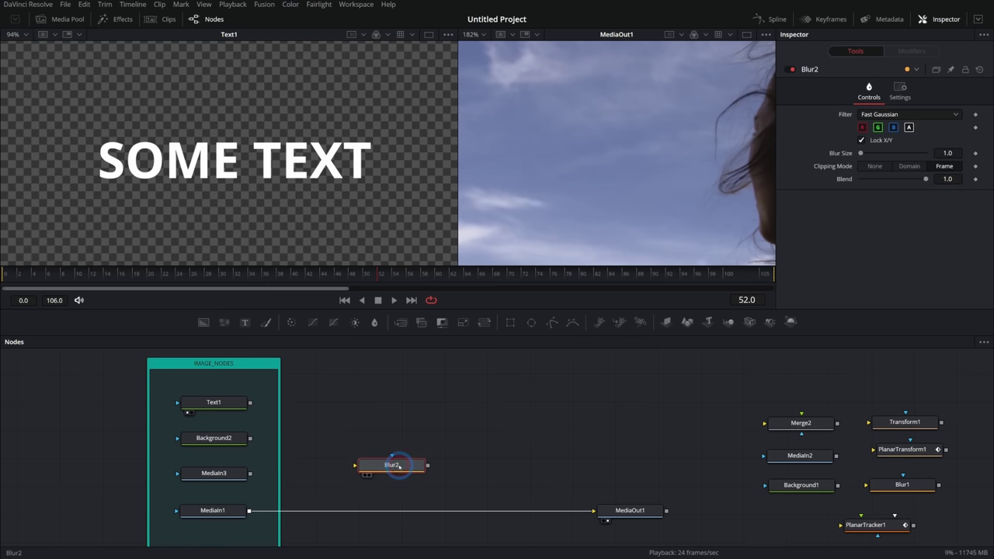
pyautogui.moveTo(304, 321); pyautogui.dragTo(396, 419)
pyautogui.moveTo(355, 322); pyautogui.dragTo(391, 376)
pyautogui.moveTo(313, 321); pyautogui.dragTo(393, 363)
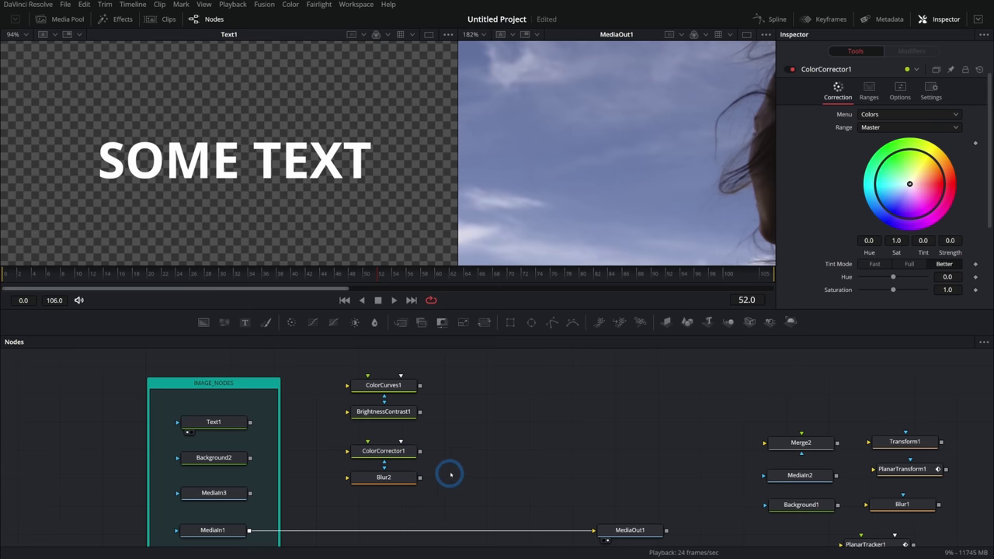
# - Set Blur2's blur size to 48 and place the node apart from the column of effect nodes
pyautogui.scroll(-1, 446, 458)
pyautogui.moveTo(383, 453); pyautogui.dragTo(465, 446)
pyautogui.scroll(2, 641, 213)
pyautogui.click(892, 153)
# - Try ColorCorrector1 between MediaIn1 and MediaOut1 with its master colour shifted, and pull the node back out of the connection
pyautogui.moveTo(369, 426); pyautogui.dragTo(390, 506)
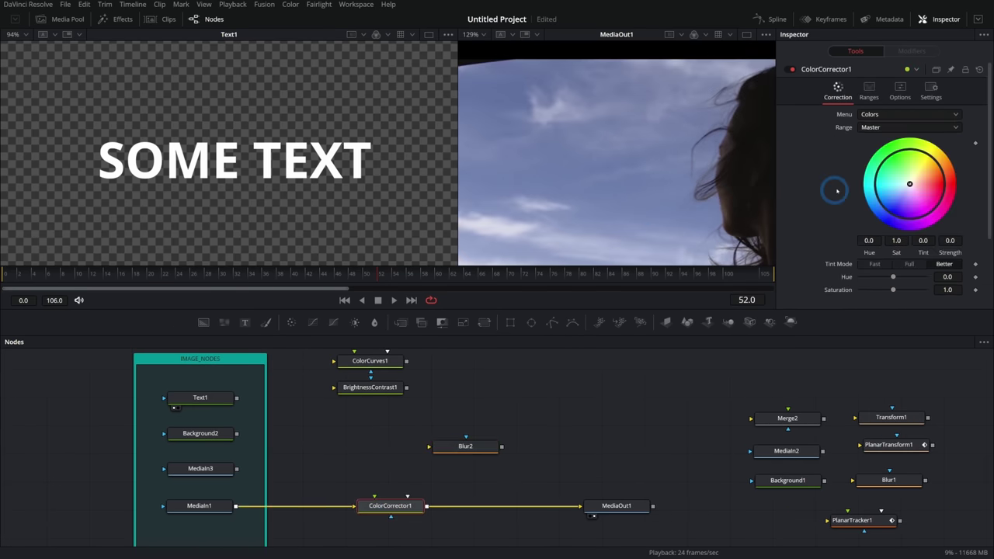
pyautogui.moveTo(909, 184); pyautogui.dragTo(942, 193)
pyautogui.moveTo(389, 506); pyautogui.dragTo(475, 408)
# - Try BrightnessContrast1 with contrast 0.6 and brightness 0.24, and ColorCurves1 with a bent curve, on the connection between MediaIn1 and MediaOut1
pyautogui.moveTo(370, 386); pyautogui.dragTo(396, 505)
pyautogui.moveTo(893, 178)
pyautogui.mouseDown()
pyautogui.moveTo(892, 165)
pyautogui.moveTo(905, 166)
pyautogui.mouseUp()
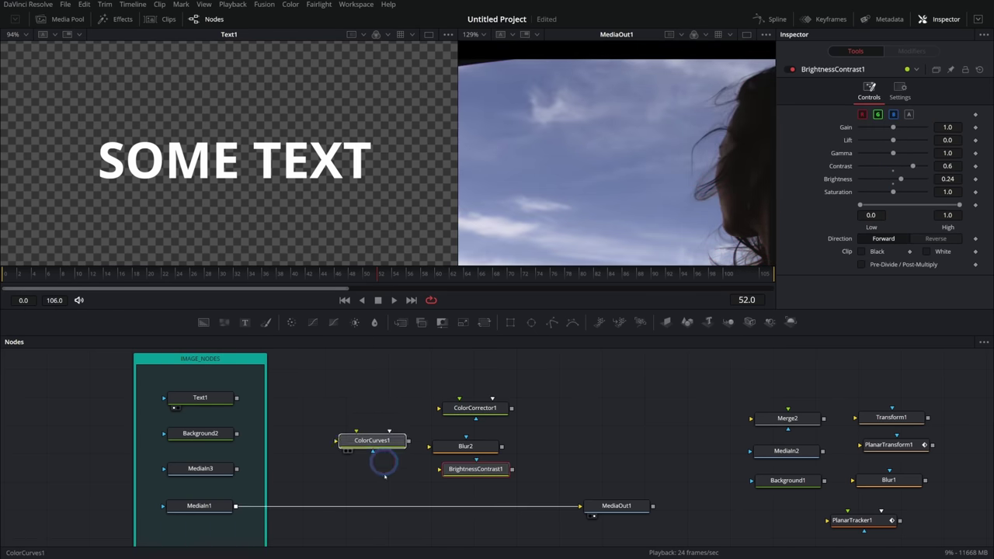
pyautogui.moveTo(384, 464); pyautogui.dragTo(398, 506)
pyautogui.moveTo(920, 192); pyautogui.dragTo(918, 184)
pyautogui.moveTo(882, 216); pyautogui.dragTo(882, 227)
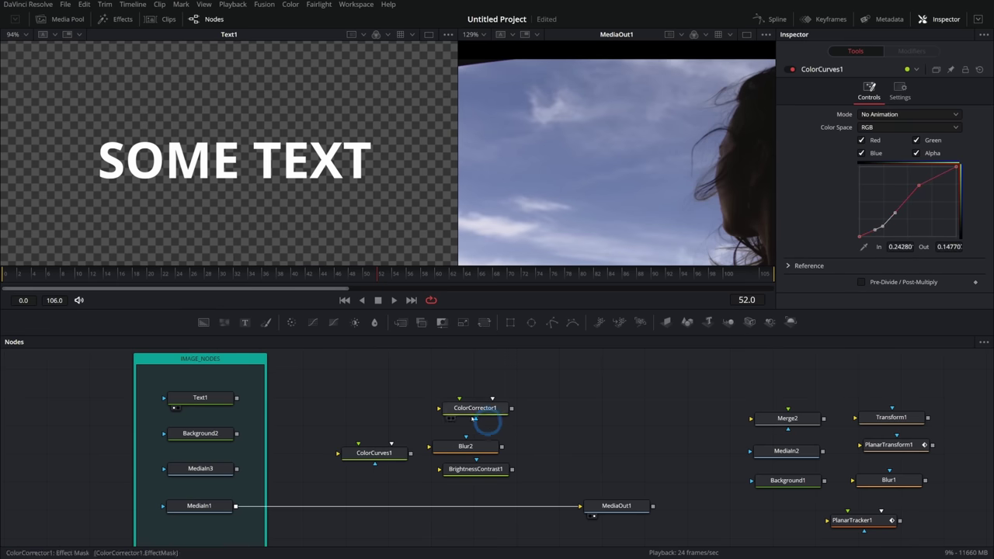
# - Arrange ColorCurves1, Blur2, BrightnessContrast1 and ColorCorrector1 in an unconnected column beside the IMAGE_NODES underlay
pyautogui.moveTo(400, 452); pyautogui.dragTo(384, 405)
pyautogui.moveTo(466, 445); pyautogui.dragTo(359, 435)
pyautogui.moveTo(477, 470); pyautogui.dragTo(360, 463)
pyautogui.moveTo(475, 407); pyautogui.dragTo(358, 489)
pyautogui.moveTo(419, 496); pyautogui.dragTo(355, 389)
pyautogui.moveTo(376, 430); pyautogui.dragTo(377, 416)
# - Frame the four effect nodes with a purple underlay named EFFECTS, and enlarge the node graph relative to the viewers
pyautogui.click(482, 429)
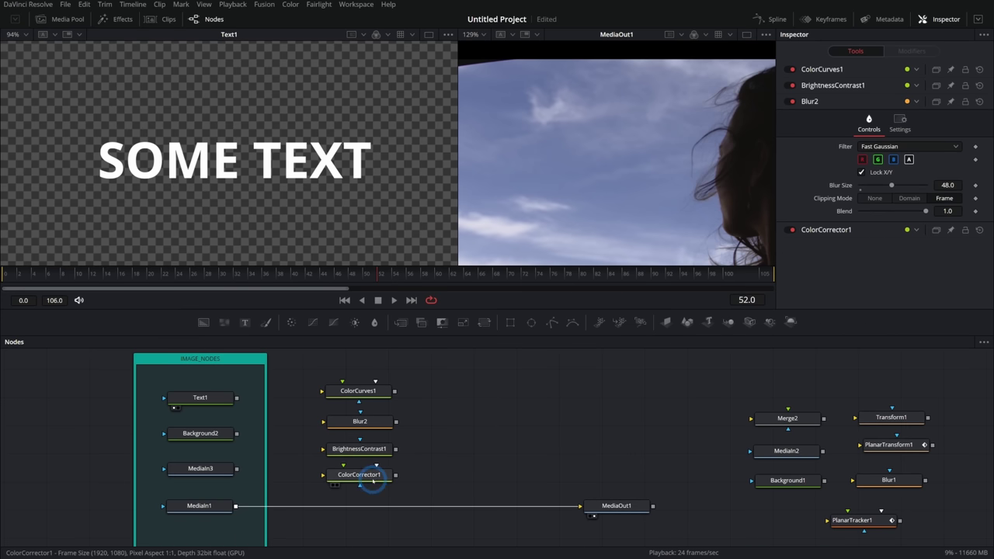
pyautogui.hotkey('ctrl', 'g')
pyautogui.moveTo(455, 333); pyautogui.dragTo(466, 243)
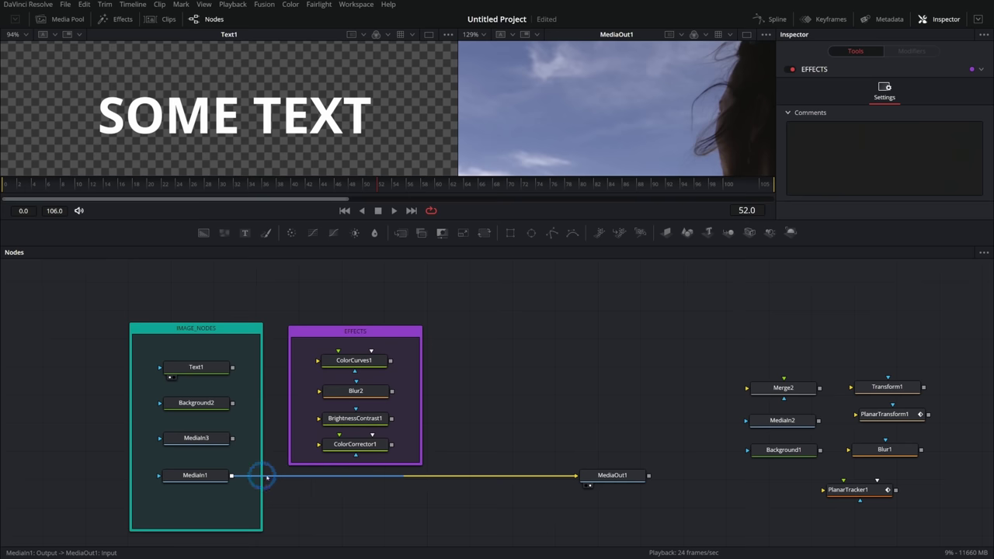
# - Insert a Transform node into the connection between MediaIn1 and MediaOut1, in line with both nodes
pyautogui.moveTo(561, 466); pyautogui.dragTo(527, 471)
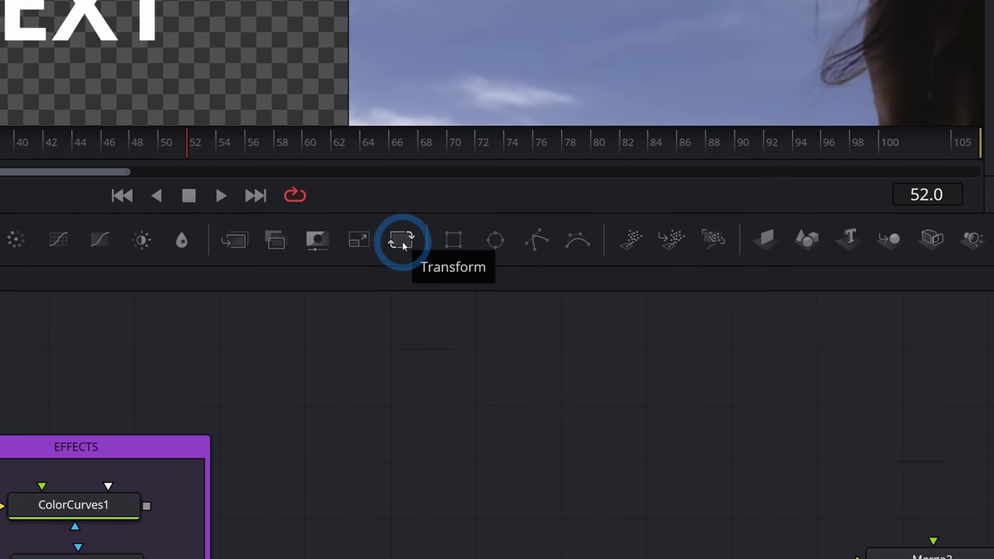
pyautogui.moveTo(403, 246); pyautogui.dragTo(359, 558)
pyautogui.moveTo(412, 288)
pyautogui.mouseDown()
pyautogui.moveTo(405, 297)
pyautogui.moveTo(415, 293)
pyautogui.mouseUp()
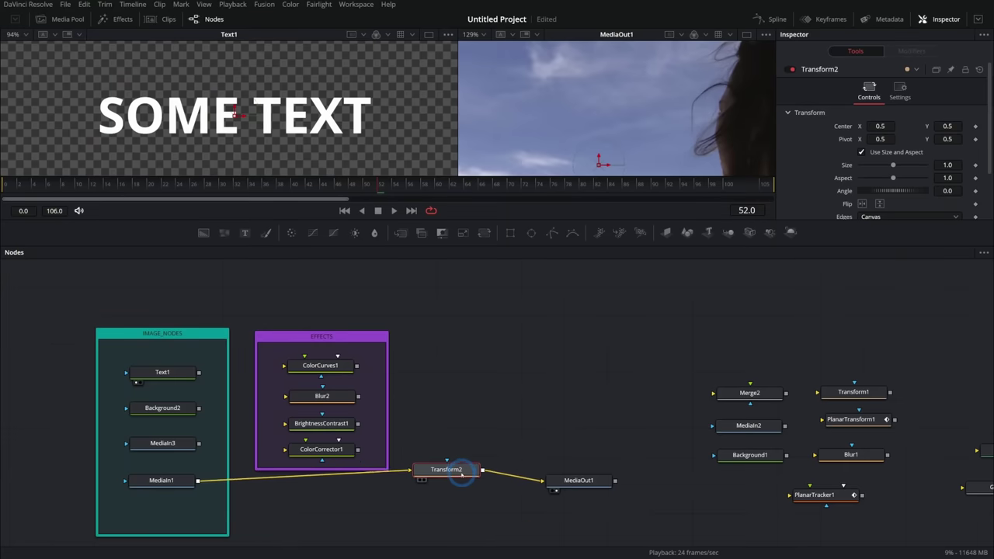
pyautogui.moveTo(461, 475); pyautogui.dragTo(455, 485)
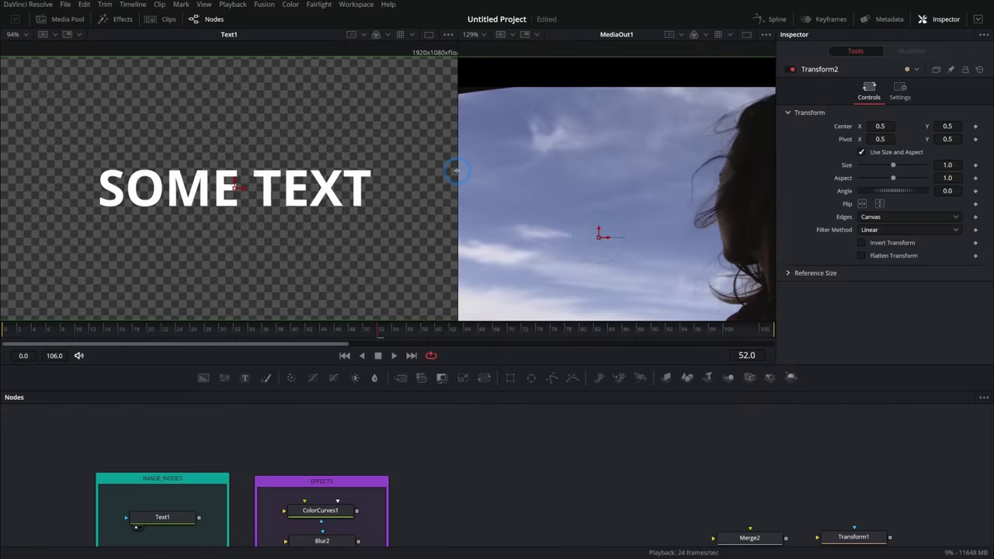
# - Set Transform2's size to 0.89, angle to 23.5 and centre X to 0.454, with MediaOut1's full frame in view
pyautogui.moveTo(457, 187); pyautogui.dragTo(293, 186)
pyautogui.scroll(-3, 536, 186)
pyautogui.scroll(2, 569, 204)
pyautogui.moveTo(892, 165); pyautogui.dragTo(900, 195)
pyautogui.moveTo(876, 127); pyautogui.dragTo(849, 158)
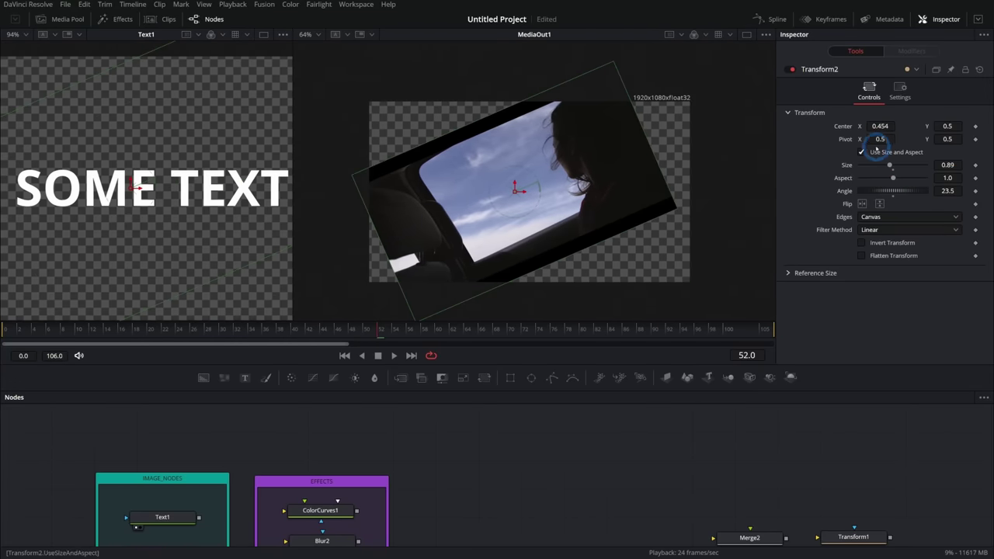
# - Load MediaIn1 and then Transform2 in the first viewer to compare each with the MediaOut1 output
pyautogui.scroll(-3, 546, 476)
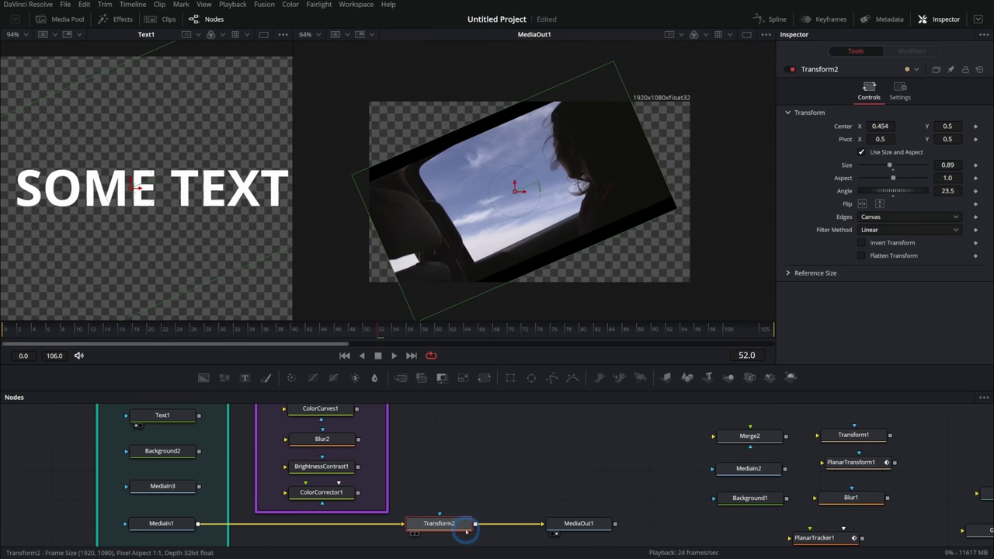
pyautogui.click(172, 522)
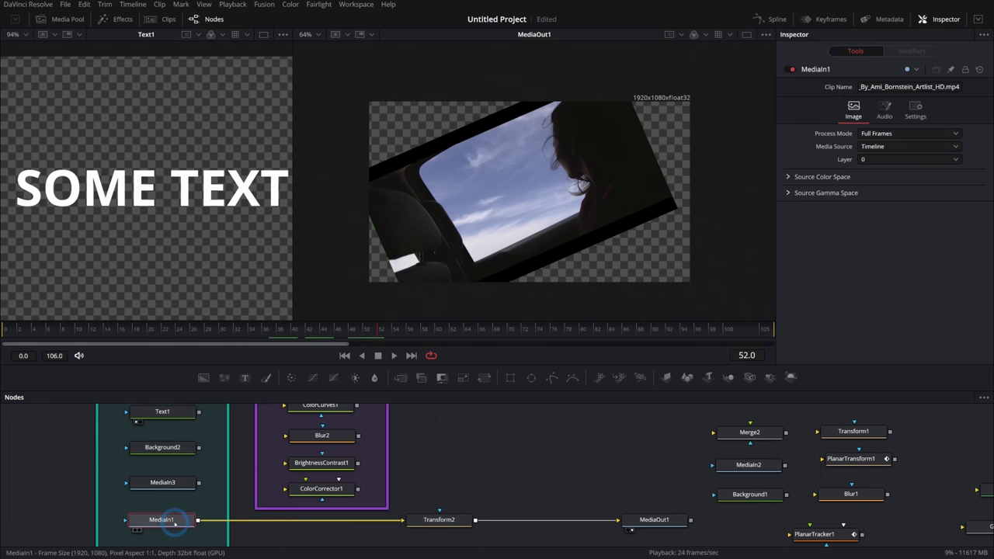
pyautogui.press('1')
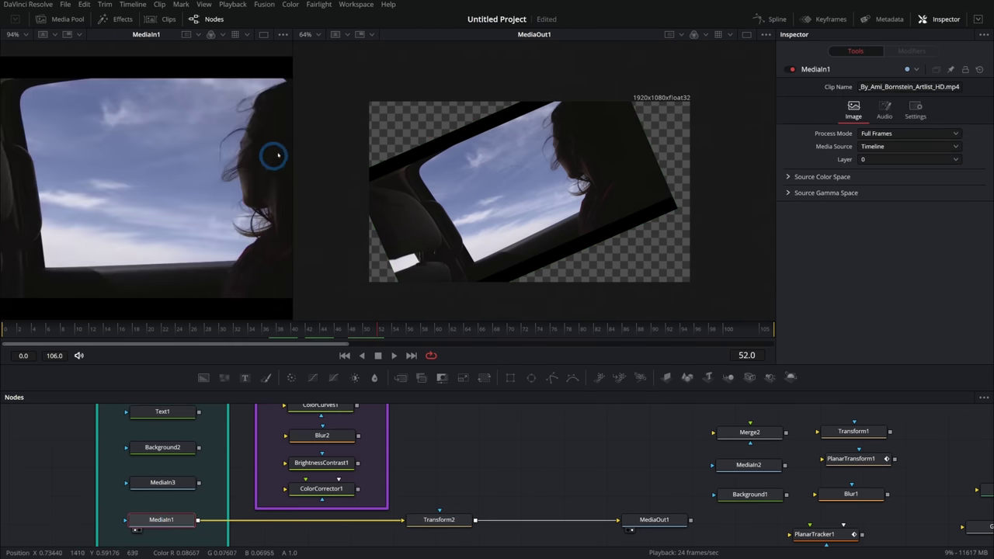
pyautogui.hotkey('shift', 'f')
pyautogui.moveTo(235, 181); pyautogui.dragTo(178, 183)
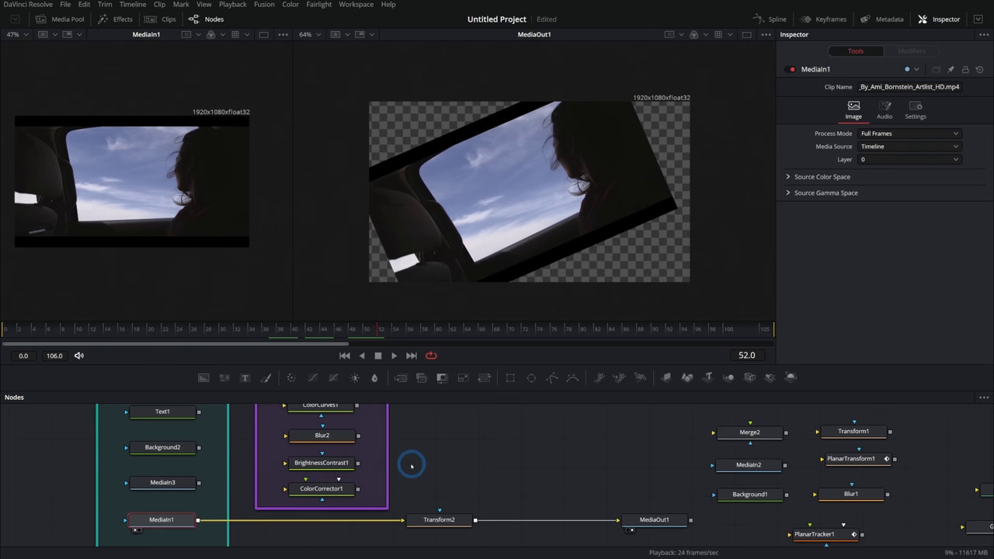
pyautogui.click(436, 520)
pyautogui.press('1')
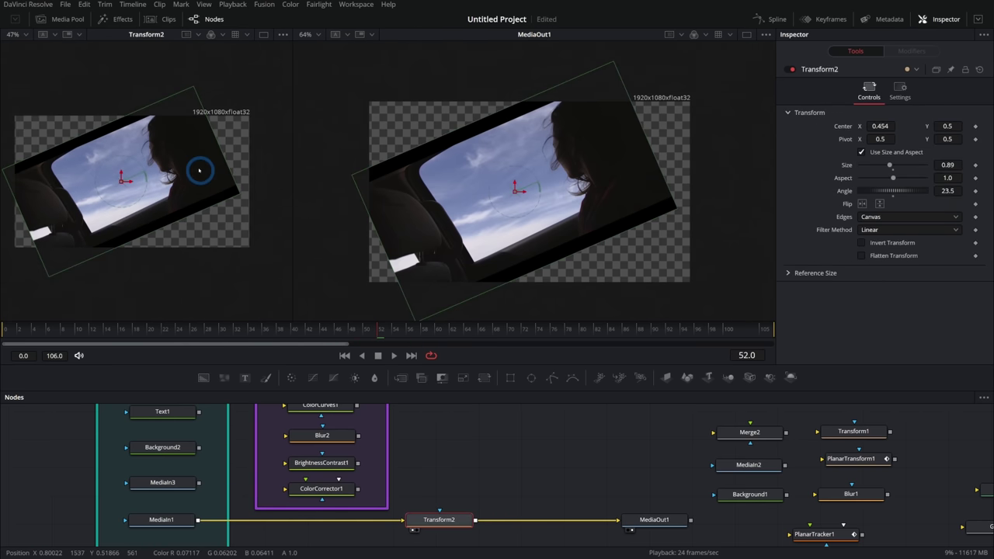
# - Insert a second Transform node between Transform2 and MediaOut1 and set its size to 2.14
pyautogui.click(484, 443)
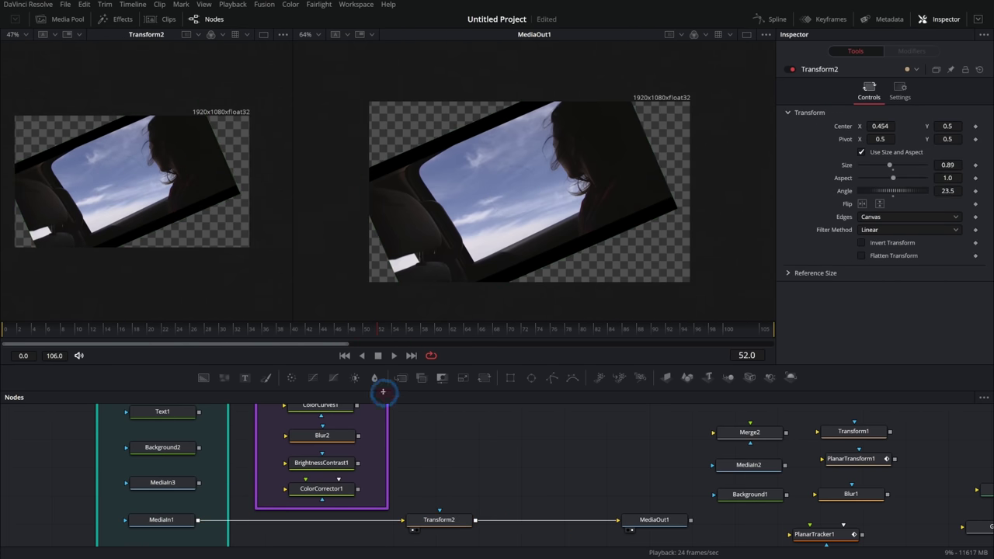
pyautogui.click(407, 386)
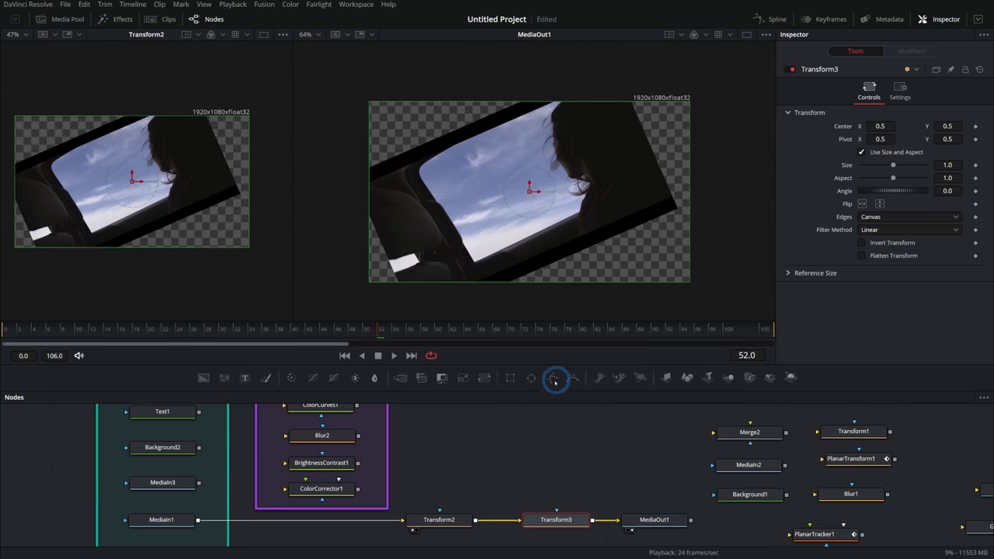
pyautogui.moveTo(892, 165); pyautogui.dragTo(902, 165)
# - Load Transform3 in the first viewer to compare it with Transform2 and the MediaOut1 output
pyautogui.click(438, 520)
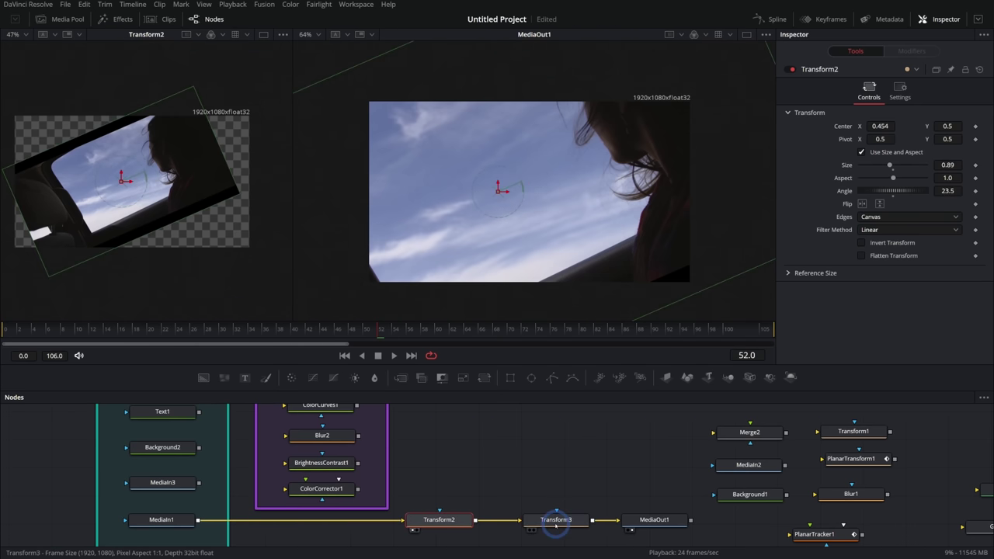
pyautogui.moveTo(556, 519); pyautogui.dragTo(146, 207)
pyautogui.click(654, 519)
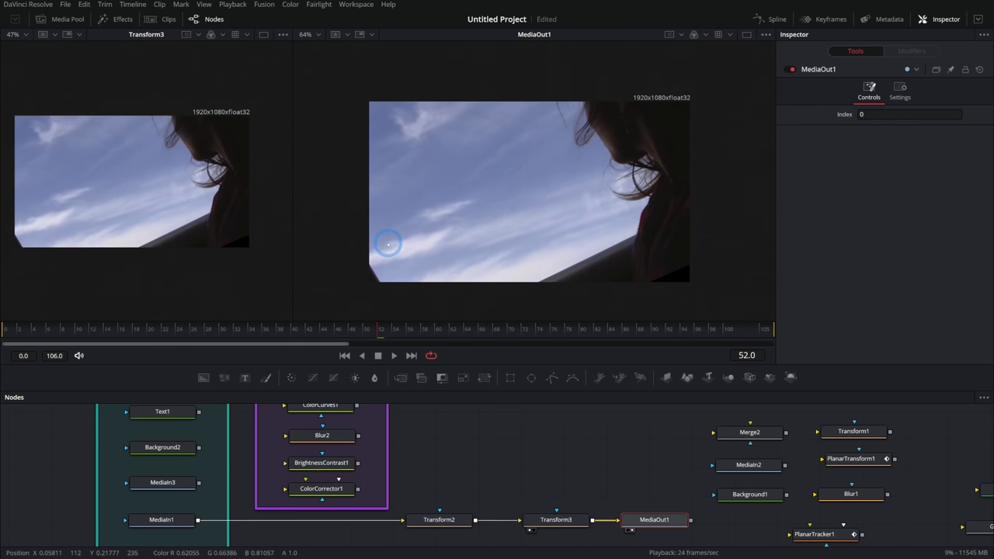
# - Disable and re-enable Transform3 and Transform2 in turn to compare how each affects the output
pyautogui.click(574, 522)
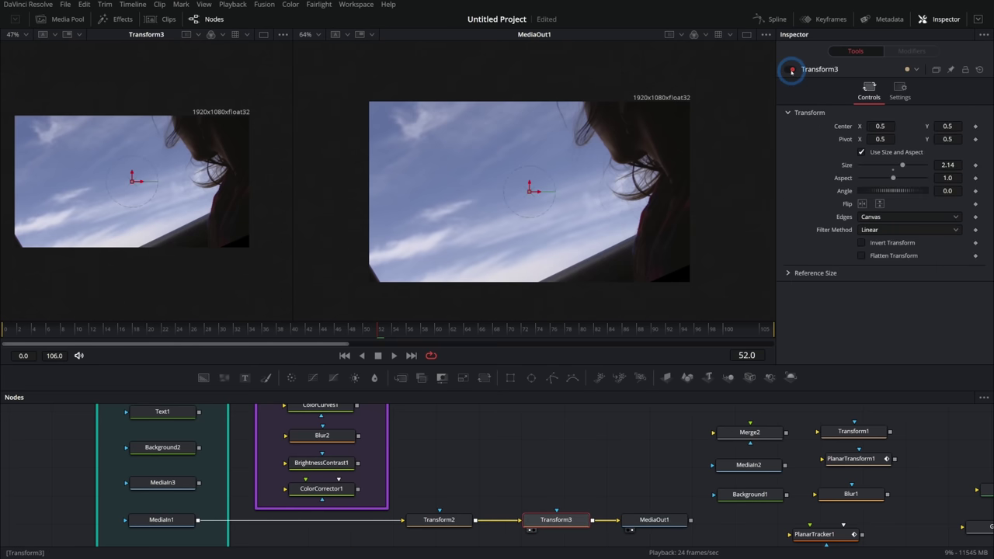
pyautogui.click(789, 70)
pyautogui.click(447, 524)
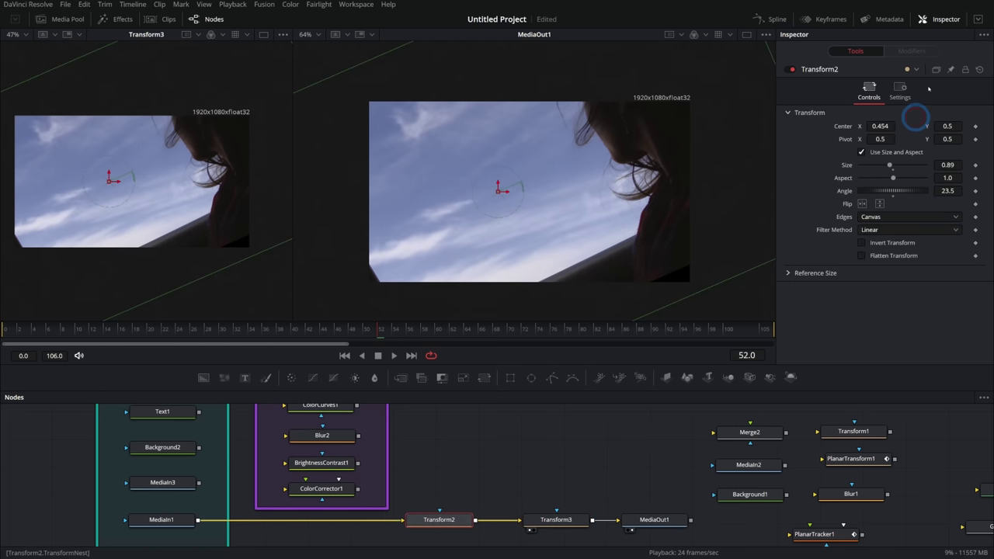
pyautogui.click(788, 70)
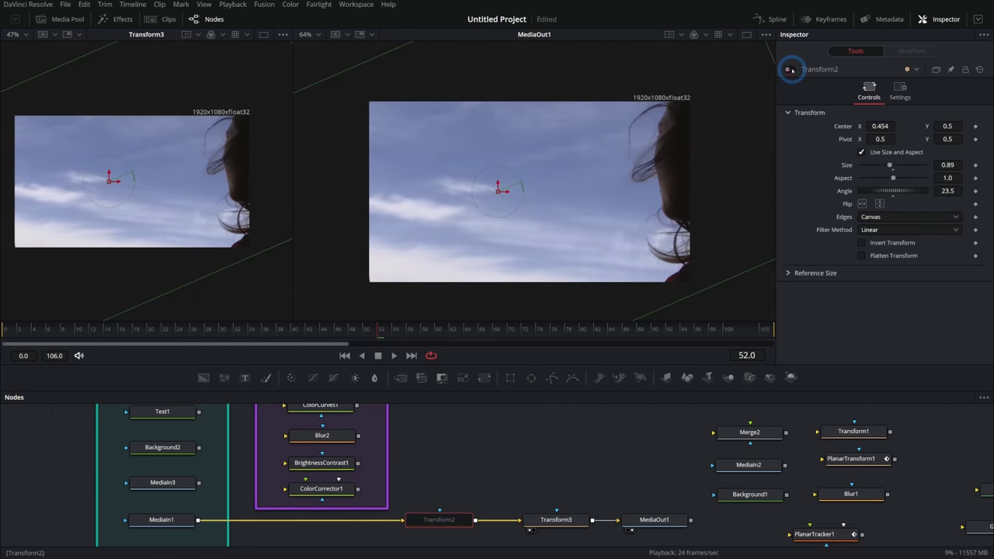
pyautogui.click(789, 69)
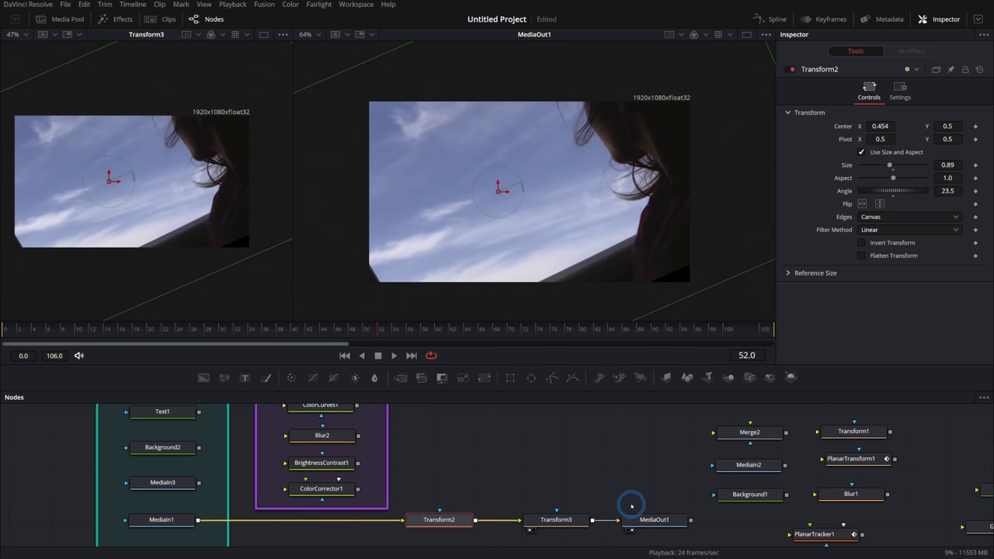
# - Delete Transform3 and pull Transform2 out of the connection, placing it beside the EFFECTS underlay
pyautogui.click(556, 519)
pyautogui.press('Delete')
pyautogui.keyDown('shift'); pyautogui.moveTo(460, 524); pyautogui.dragTo(461, 455); pyautogui.keyUp('shift')
pyautogui.moveTo(533, 479); pyautogui.dragTo(496, 478)
# - Frame Transform2 with a green underlay named TRANSFORM beside the EFFECTS underlay
pyautogui.hotkey('shift', 'space')
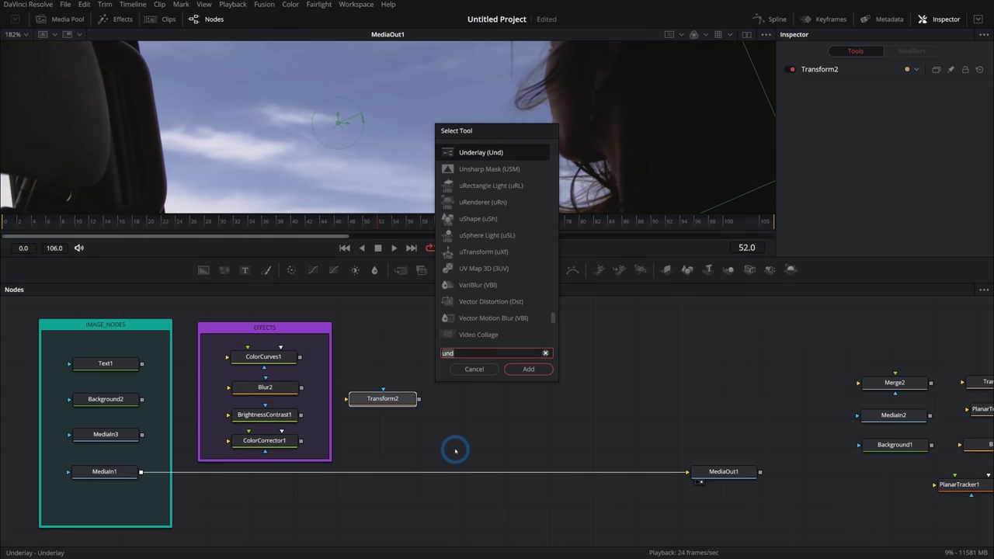
pyautogui.press('Return')
pyautogui.moveTo(448, 420); pyautogui.dragTo(432, 465)
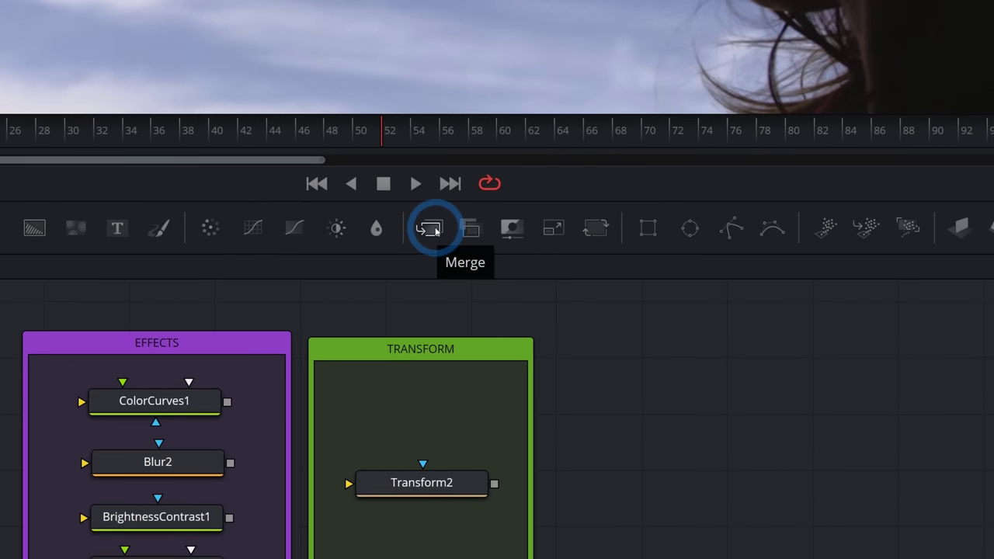
# - Add a Merge node and insert it into the connection between MediaIn1 and MediaOut1
pyautogui.moveTo(434, 230); pyautogui.dragTo(688, 531)
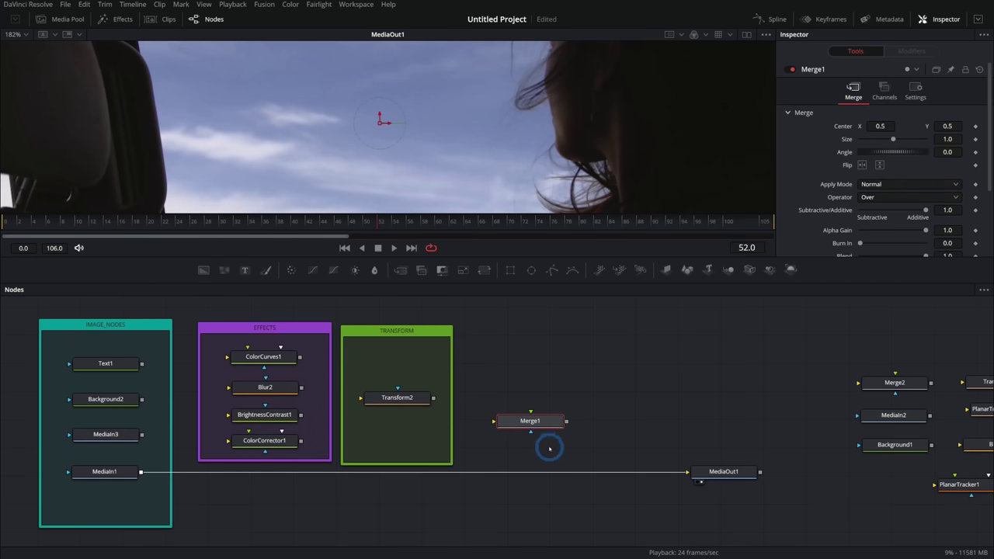
pyautogui.moveTo(529, 423); pyautogui.dragTo(520, 471)
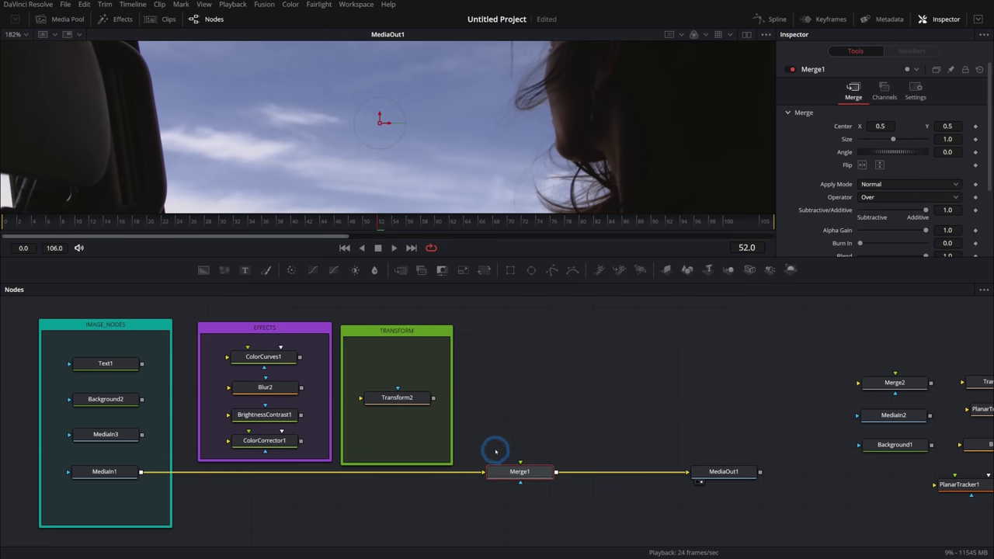
# - Preview the MediaIn2 UFO image, place its node above Merge1 and connect its output to Merge1's foreground input
pyautogui.click(884, 415)
pyautogui.press('1')
pyautogui.moveTo(885, 415); pyautogui.dragTo(522, 389)
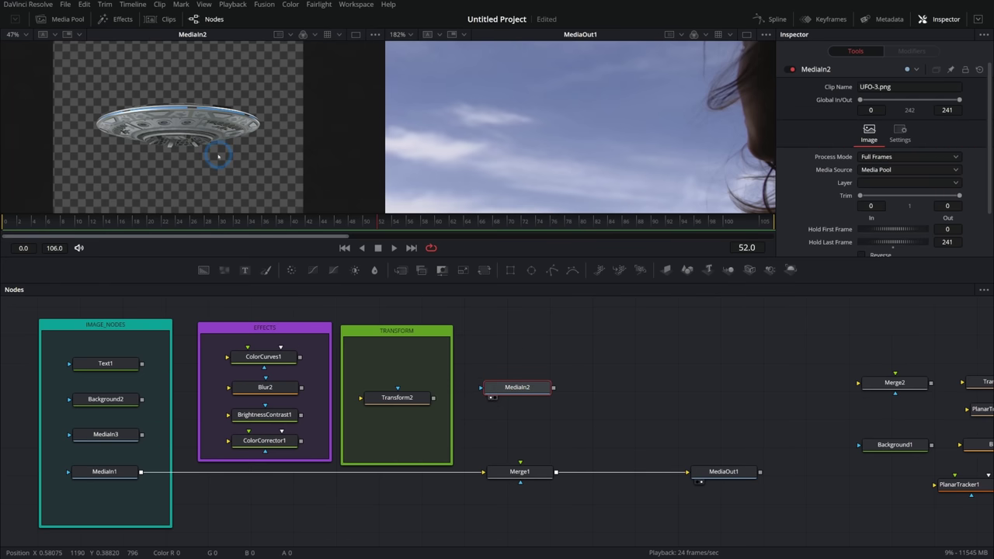
pyautogui.moveTo(553, 387); pyautogui.dragTo(539, 446)
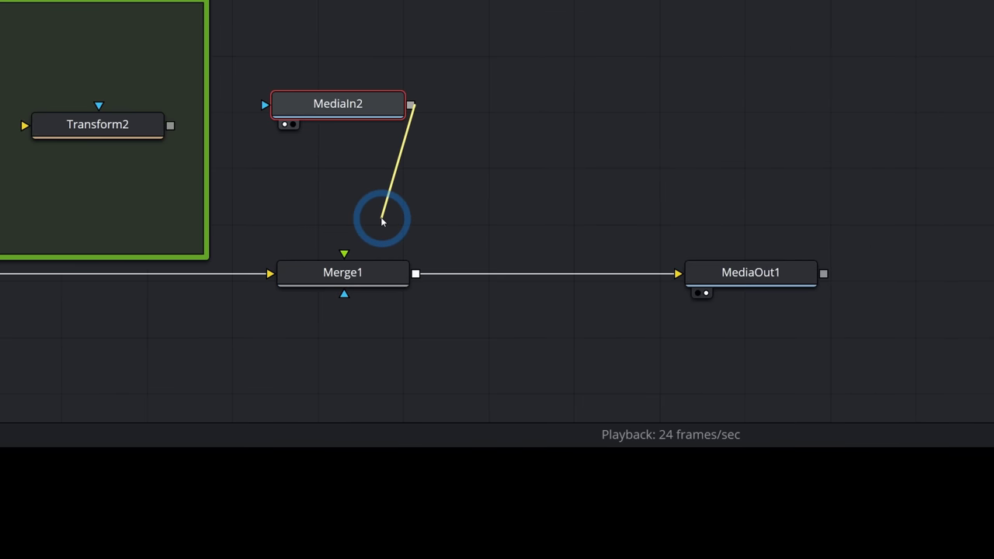
pyautogui.moveTo(381, 221); pyautogui.dragTo(319, 278)
pyautogui.moveTo(402, 278); pyautogui.dragTo(396, 281)
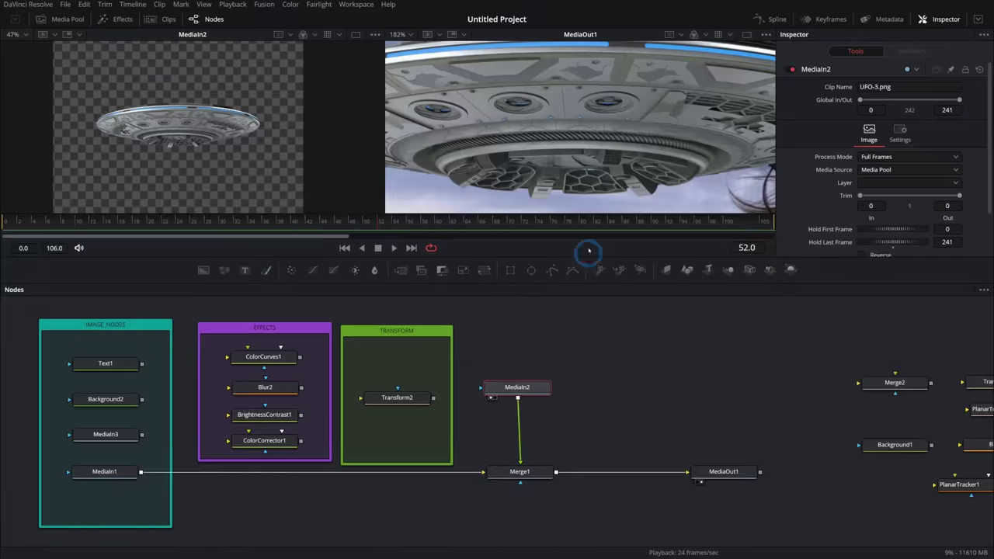
# - Enlarge the viewers to show the whole merged frame, and align Merge1 vertically with MediaIn2
pyautogui.moveTo(552, 277); pyautogui.dragTo(552, 366)
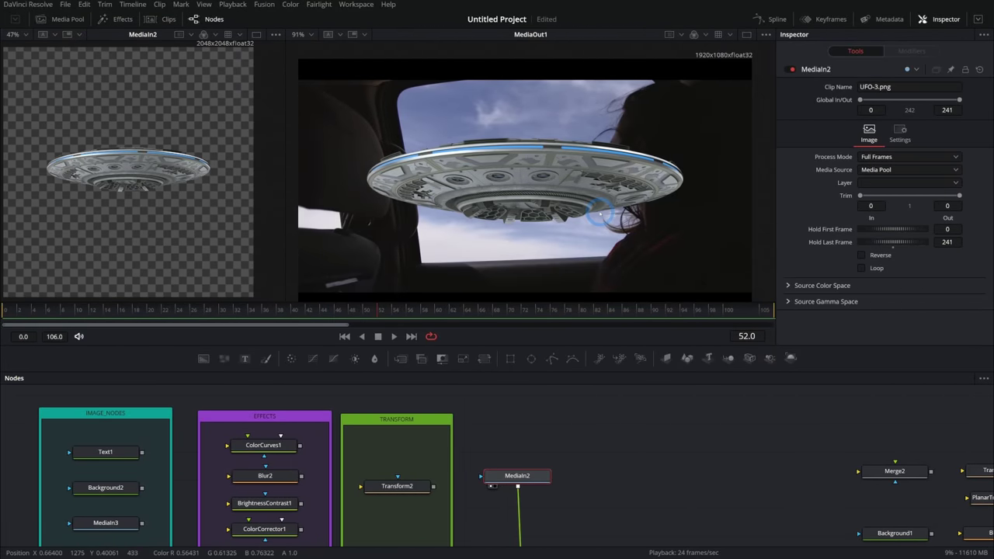
pyautogui.moveTo(628, 481); pyautogui.dragTo(628, 408)
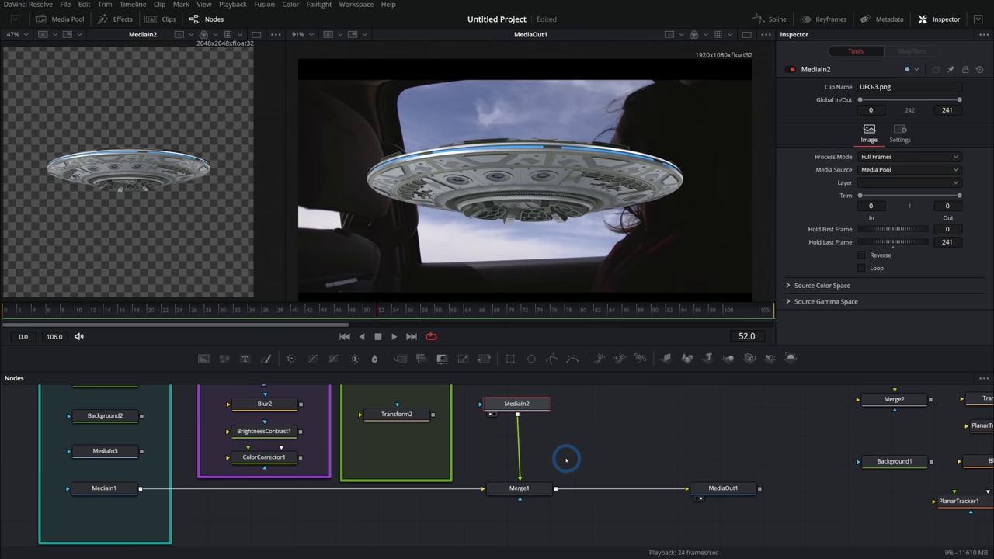
pyautogui.moveTo(579, 457); pyautogui.dragTo(491, 514)
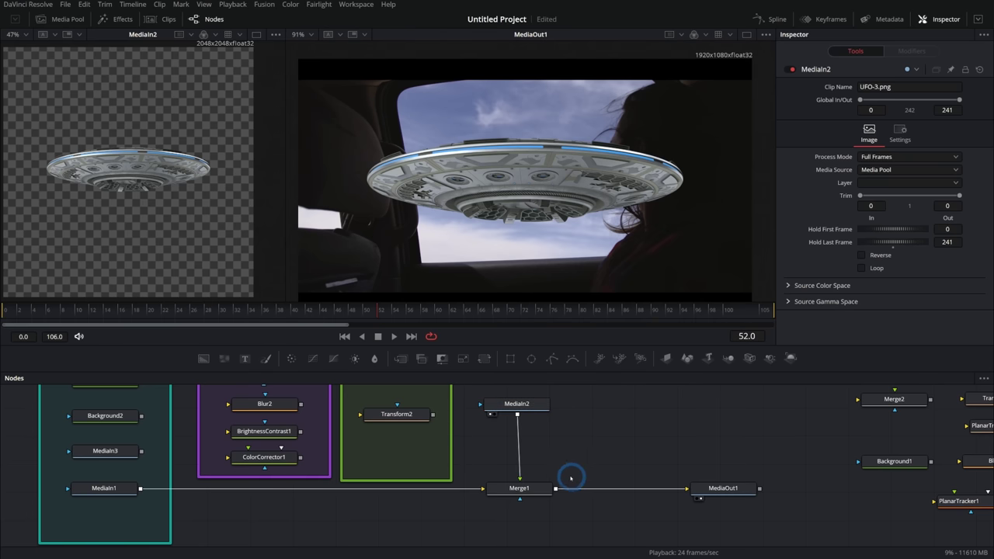
pyautogui.click(592, 447)
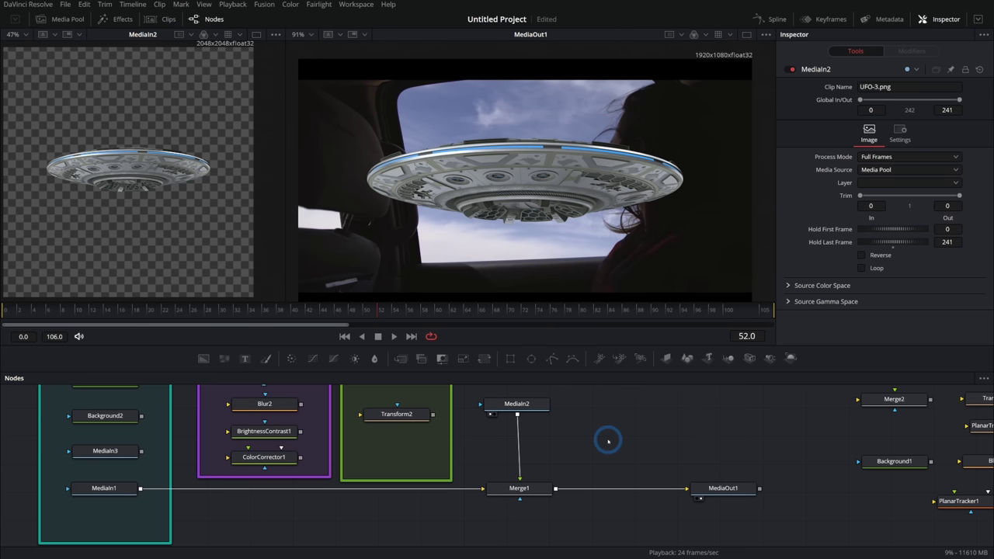
pyautogui.moveTo(520, 489)
pyautogui.mouseDown()
pyautogui.moveTo(598, 458)
pyautogui.moveTo(505, 475)
pyautogui.moveTo(524, 485)
pyautogui.mouseUp()
pyautogui.moveTo(552, 404); pyautogui.dragTo(532, 515)
pyautogui.click(534, 489)
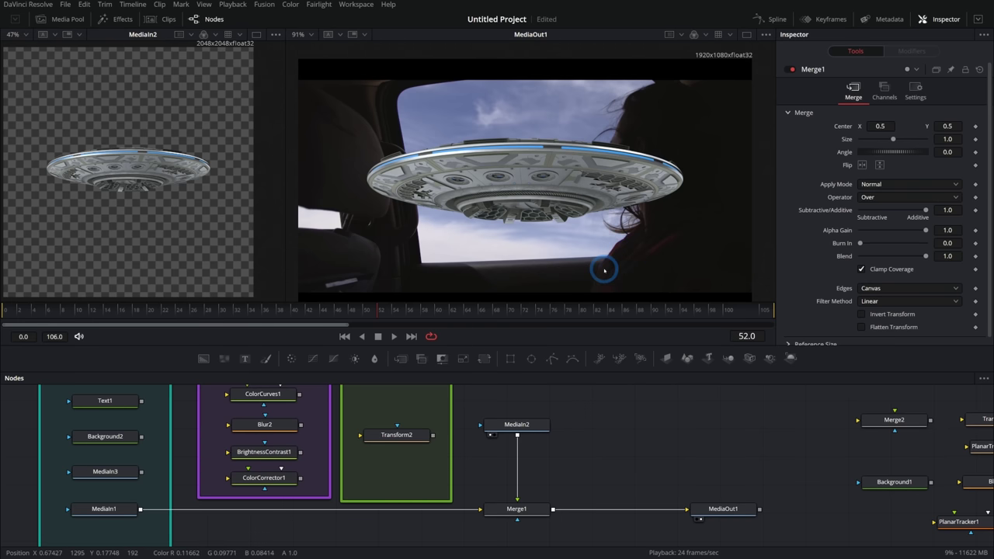
# - Switch to the Edit page and move the timeline playhead over the car-window clip at 01:00:43:18
pyautogui.click(356, 4)
pyautogui.moveTo(372, 46)
pyautogui.click(486, 71)
pyautogui.click(493, 323)
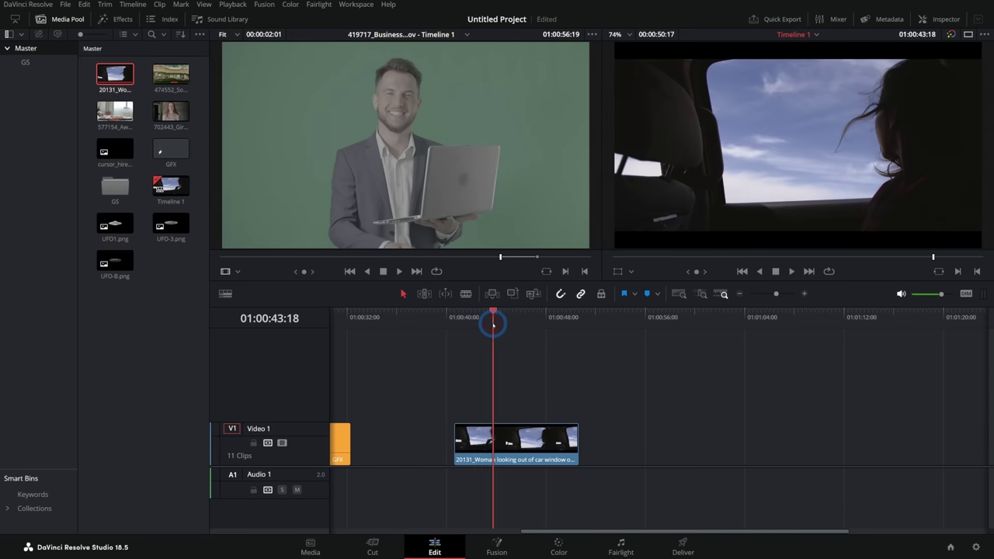
# - Place UFO-3.png on Video 2 above the car-window clip, extend its start to match that clip, and put the playhead at 01:00:46:00
pyautogui.moveTo(171, 225); pyautogui.dragTo(578, 401)
pyautogui.click(521, 319)
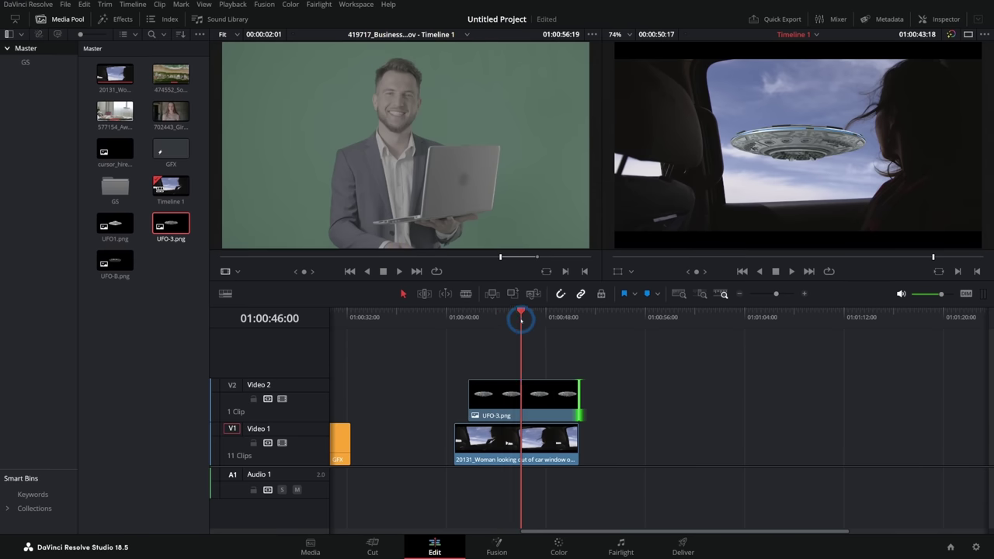
pyautogui.moveTo(470, 406); pyautogui.dragTo(456, 405)
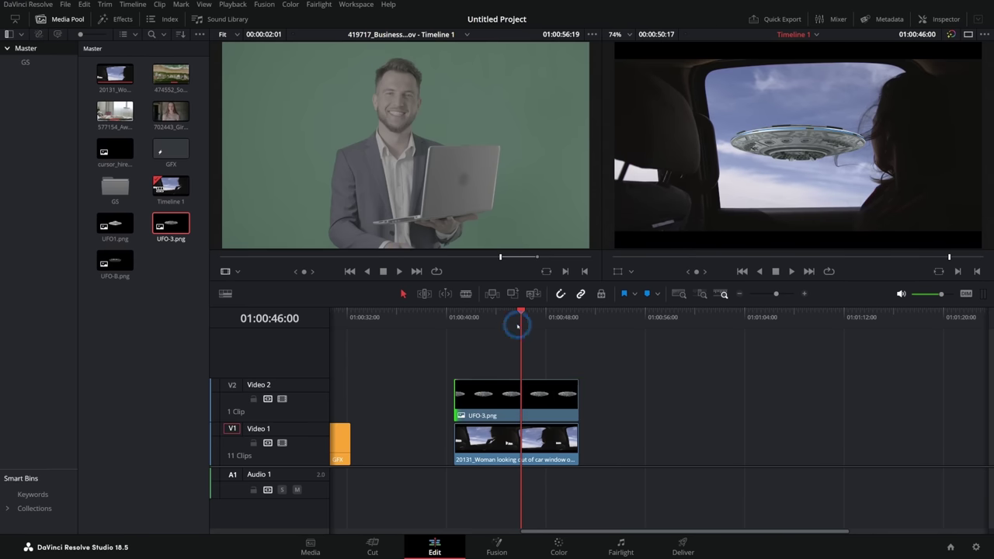
pyautogui.click(618, 427)
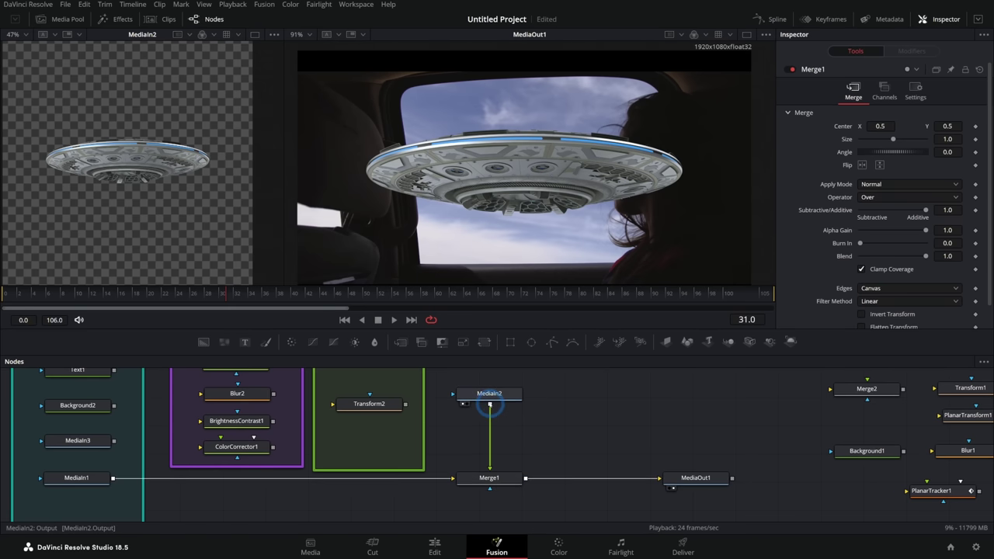
# - Insert two more Merge nodes between Merge1 and MediaOut1, making room for them, and connect MediaIn2 to both foreground inputs
pyautogui.moveTo(400, 342); pyautogui.dragTo(596, 478)
pyautogui.moveTo(489, 404); pyautogui.dragTo(597, 476)
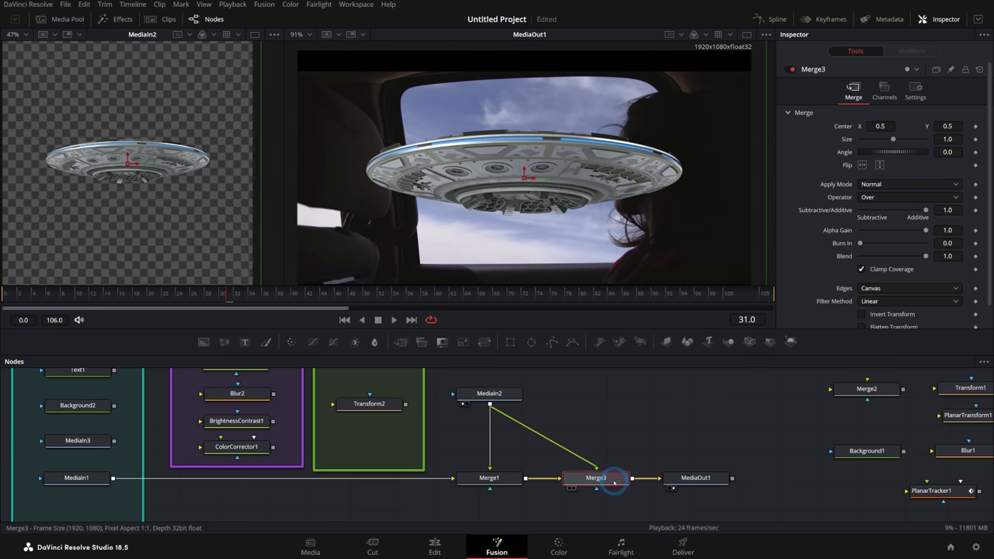
pyautogui.moveTo(695, 478); pyautogui.dragTo(810, 477)
pyautogui.moveTo(489, 404); pyautogui.dragTo(669, 476)
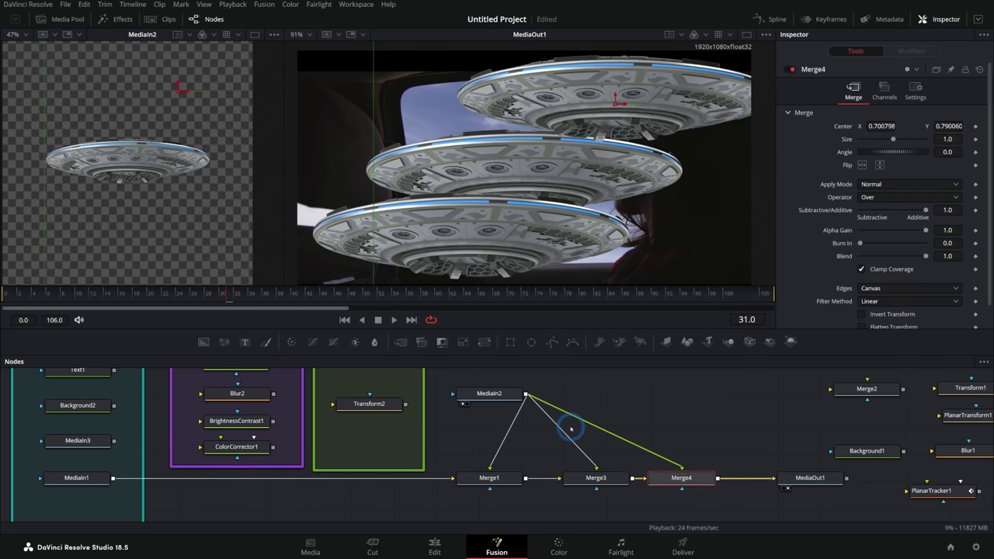
# - Delete Merge1, Merge3 and Merge4, and shift the unconnected MediaIn2 node slightly to the right
pyautogui.press('Delete')
pyautogui.press('Delete')
pyautogui.press('Delete')
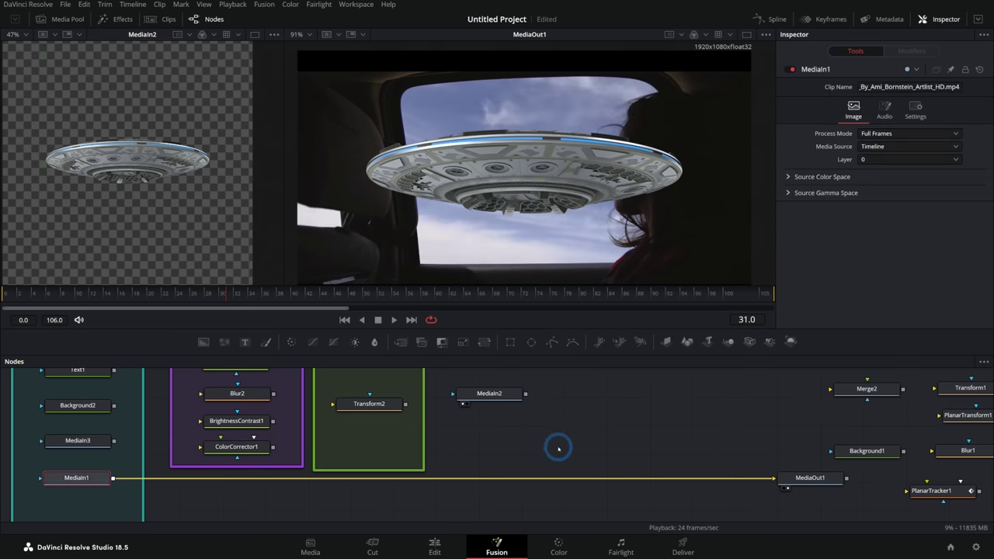
pyautogui.moveTo(507, 399); pyautogui.dragTo(530, 402)
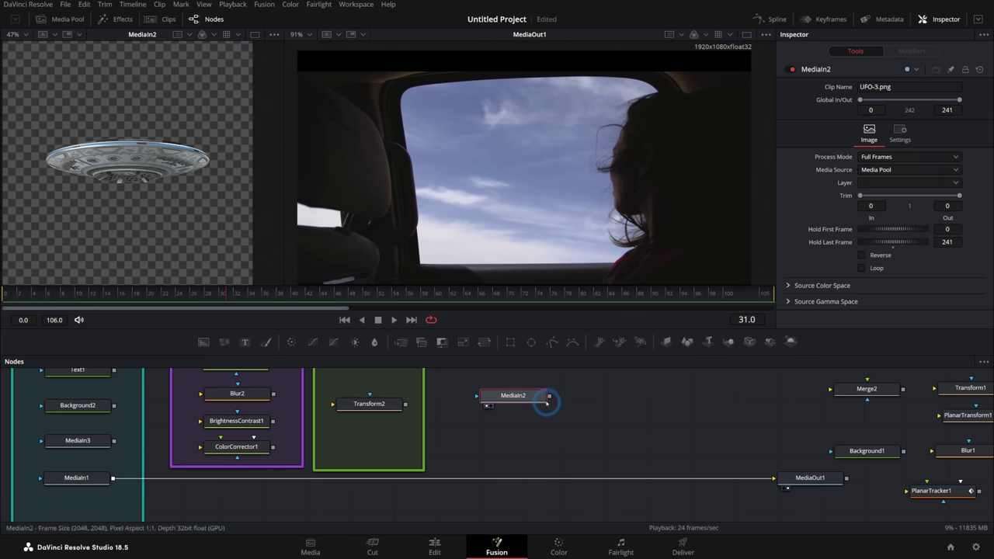
# - Generate a Merge node by connecting MediaIn2's output onto MediaIn1's output, delete it and make the same connection again
pyautogui.moveTo(549, 395); pyautogui.dragTo(107, 485)
pyautogui.moveTo(171, 375); pyautogui.dragTo(179, 364)
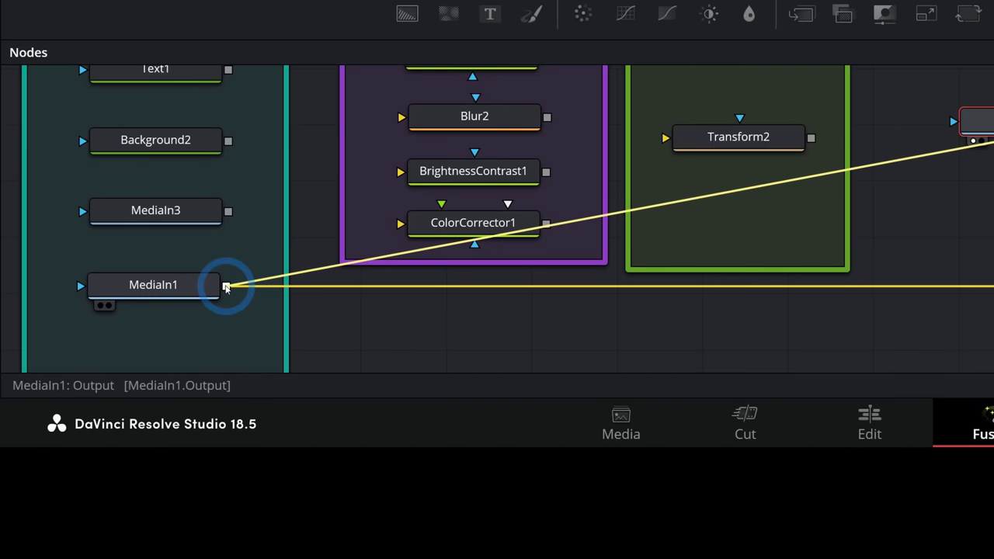
pyautogui.moveTo(225, 287); pyautogui.dragTo(225, 287)
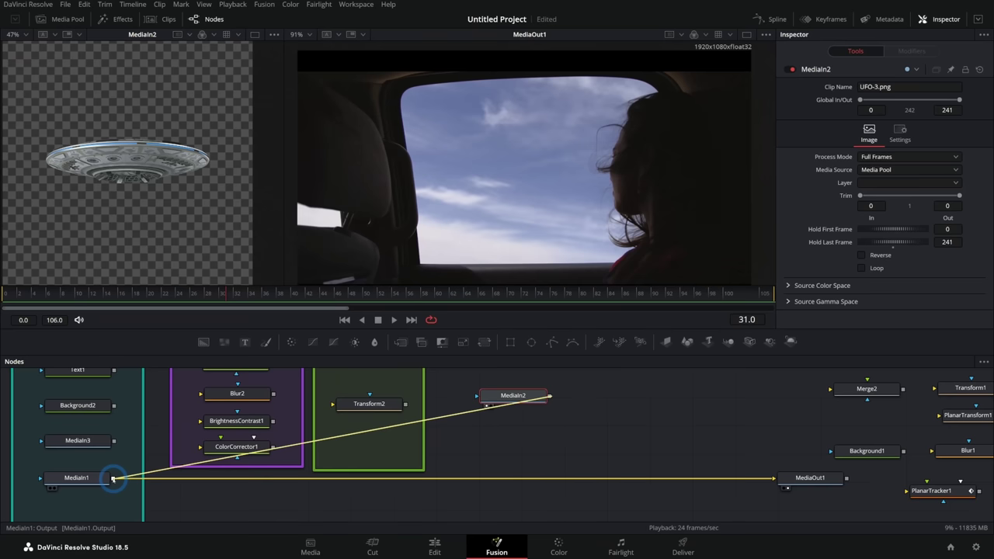
pyautogui.moveTo(113, 478); pyautogui.dragTo(113, 479)
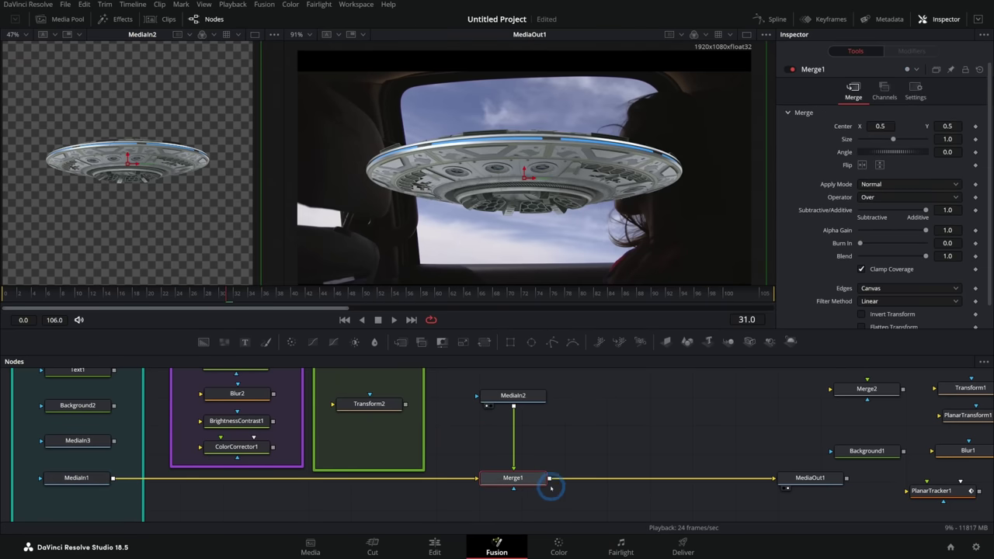
pyautogui.press('Delete')
pyautogui.moveTo(549, 395); pyautogui.dragTo(112, 479)
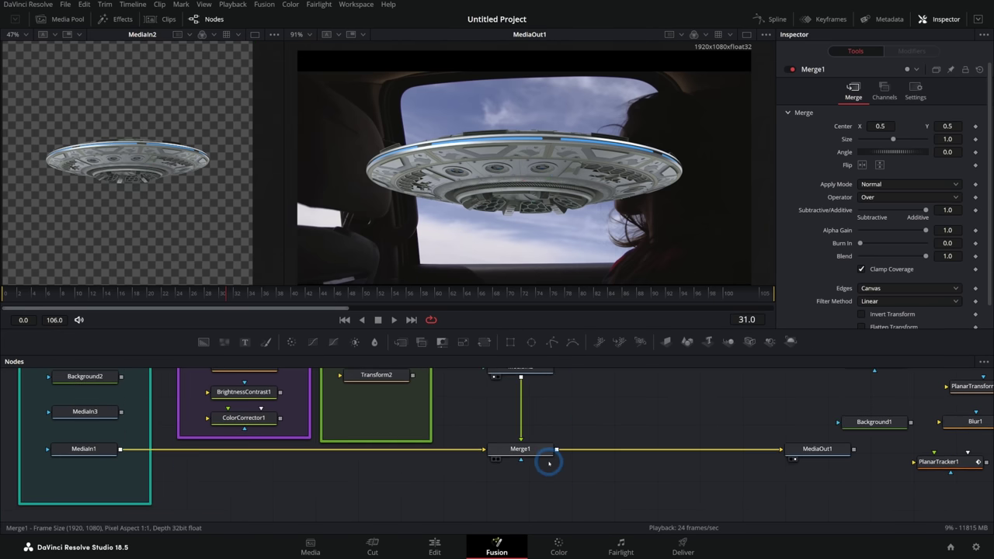
# - Examine the input and output connectors on Merge1 and try to draw a connection out of MediaOut1
pyautogui.scroll(3, 535, 466)
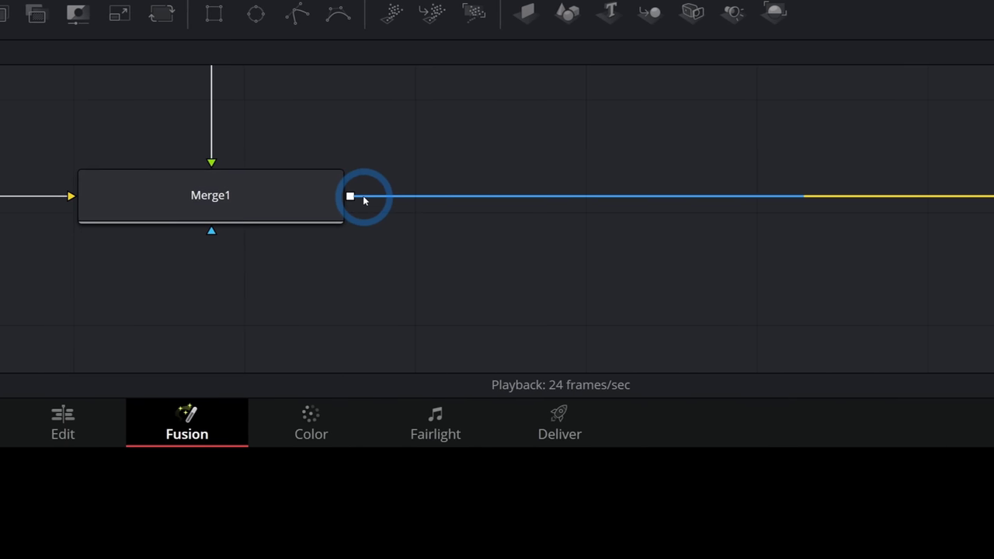
pyautogui.moveTo(365, 198)
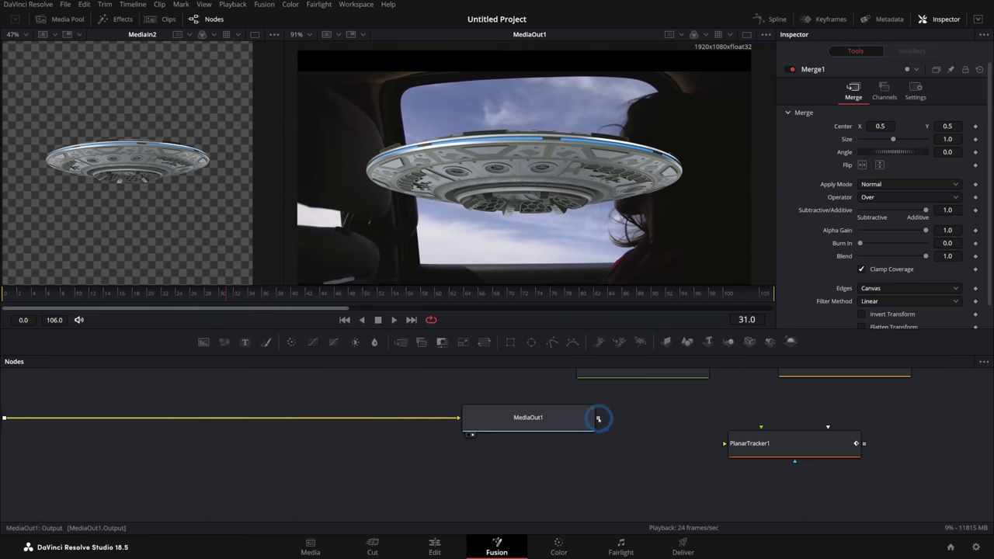
pyautogui.moveTo(598, 418); pyautogui.dragTo(754, 440)
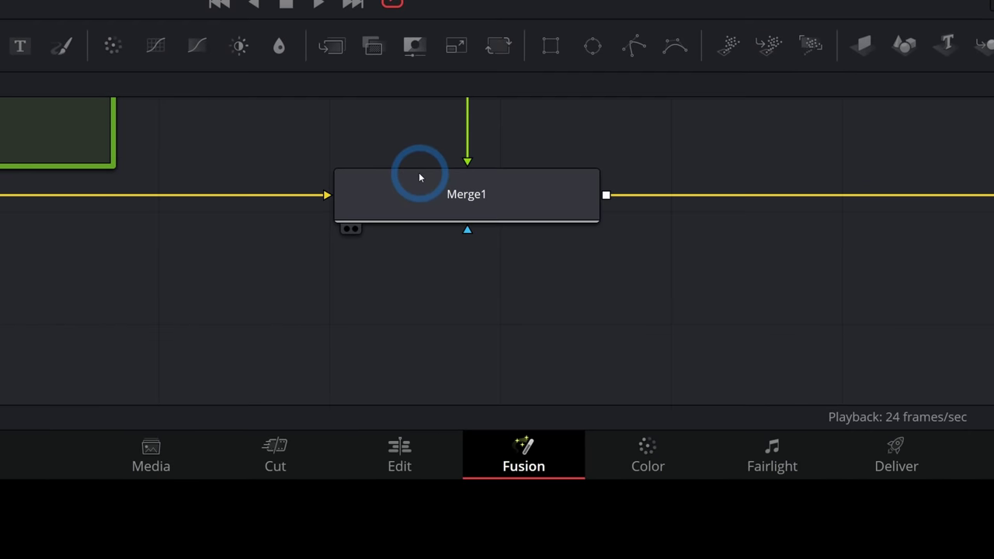
pyautogui.moveTo(419, 174)
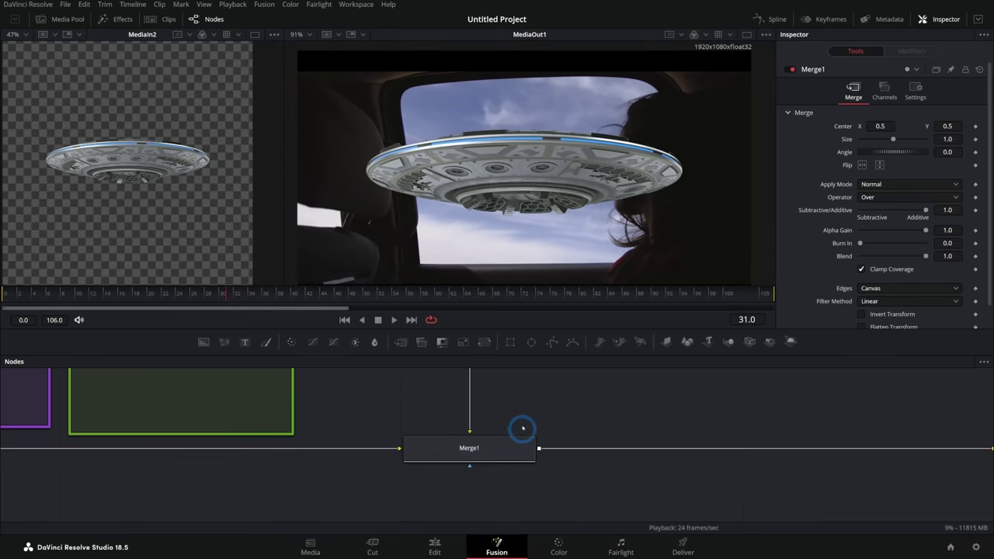
# - Enlarge the node area, move MediaIn2 to the right of Merge1 and back directly above it, and restore the larger viewers
pyautogui.moveTo(516, 180); pyautogui.dragTo(523, 268)
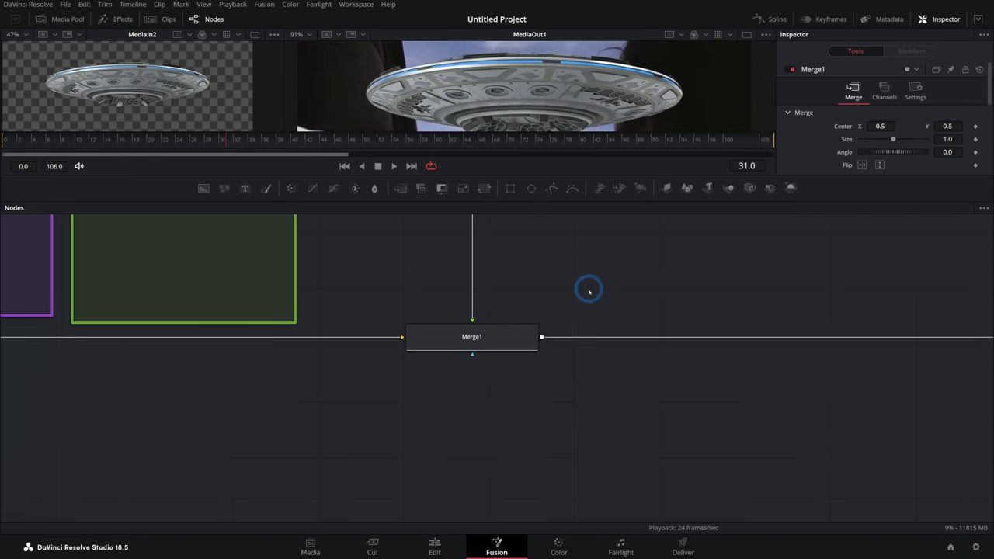
pyautogui.moveTo(590, 293); pyautogui.dragTo(576, 321)
pyautogui.moveTo(502, 249); pyautogui.dragTo(747, 314)
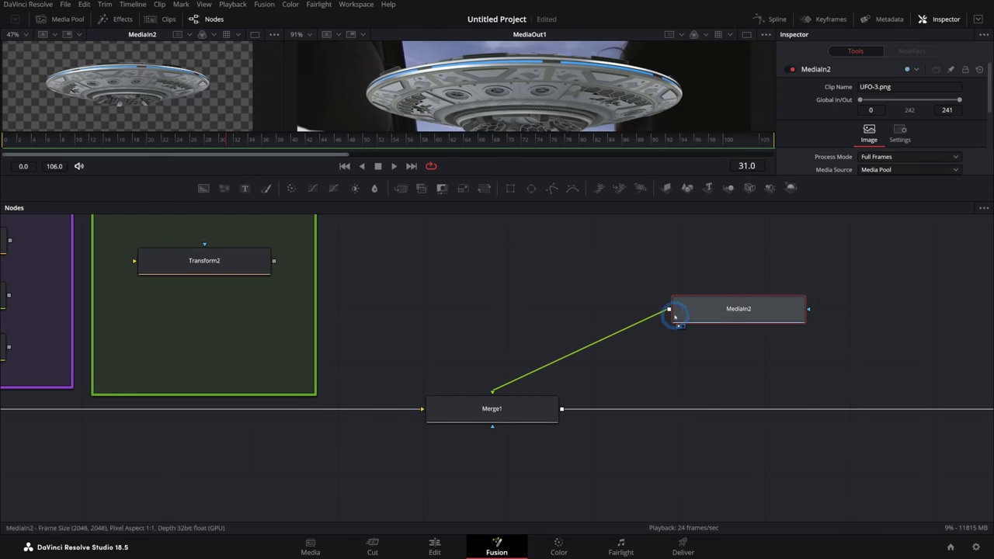
pyautogui.moveTo(718, 309); pyautogui.dragTo(476, 313)
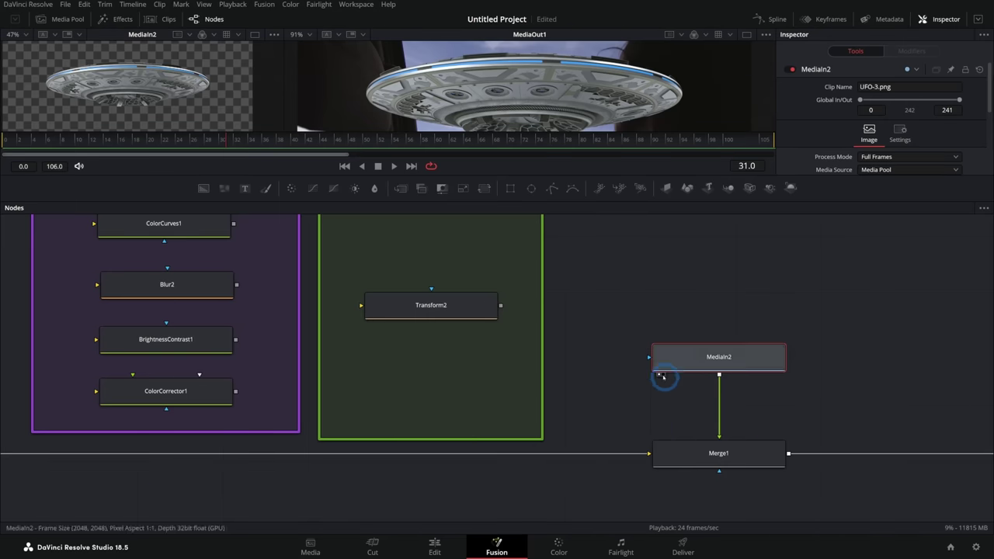
pyautogui.moveTo(815, 317); pyautogui.dragTo(573, 311)
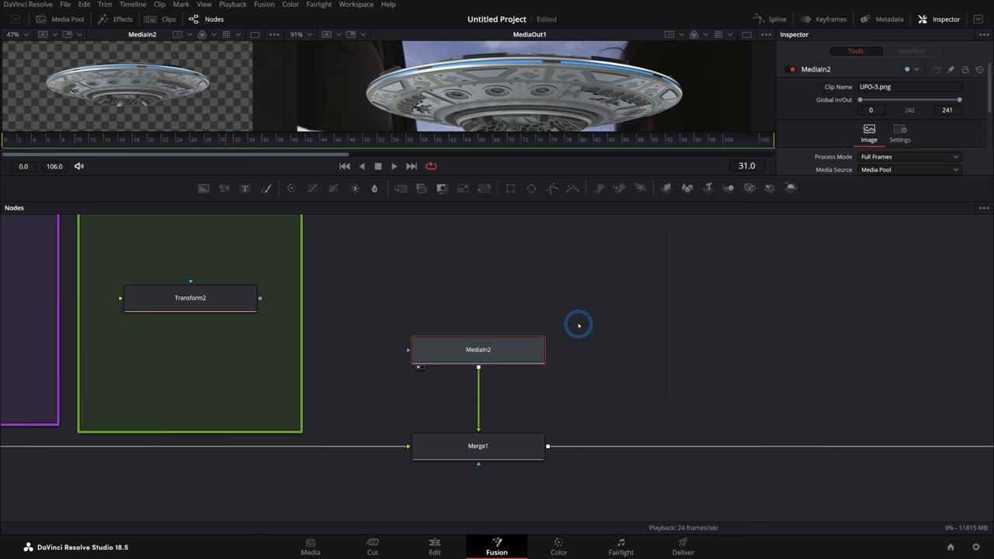
pyautogui.moveTo(593, 177); pyautogui.dragTo(598, 295)
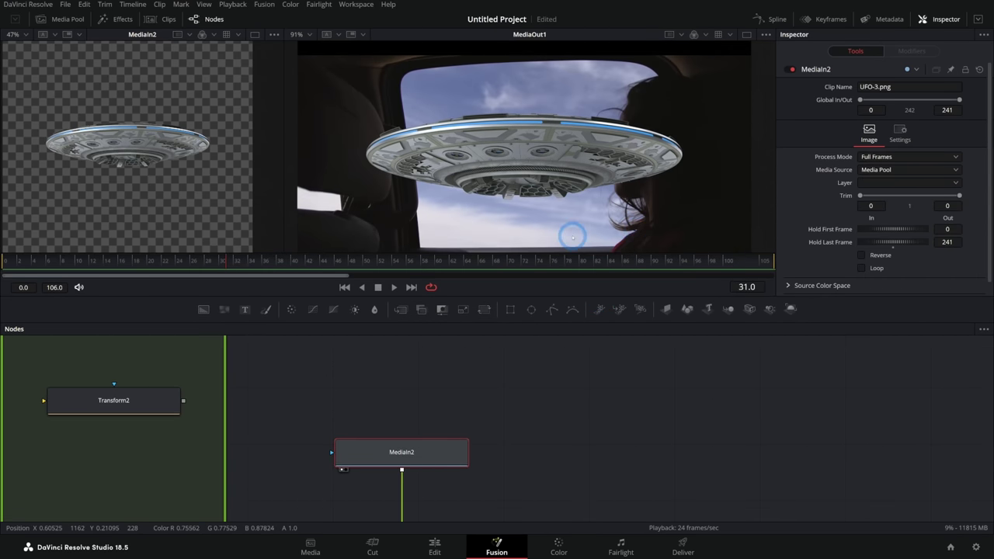
# - Select Merge1, disable the node and enable it again to compare the image with and without the merge
pyautogui.moveTo(541, 505); pyautogui.dragTo(562, 362)
pyautogui.click(463, 406)
pyautogui.moveTo(552, 455); pyautogui.dragTo(577, 427)
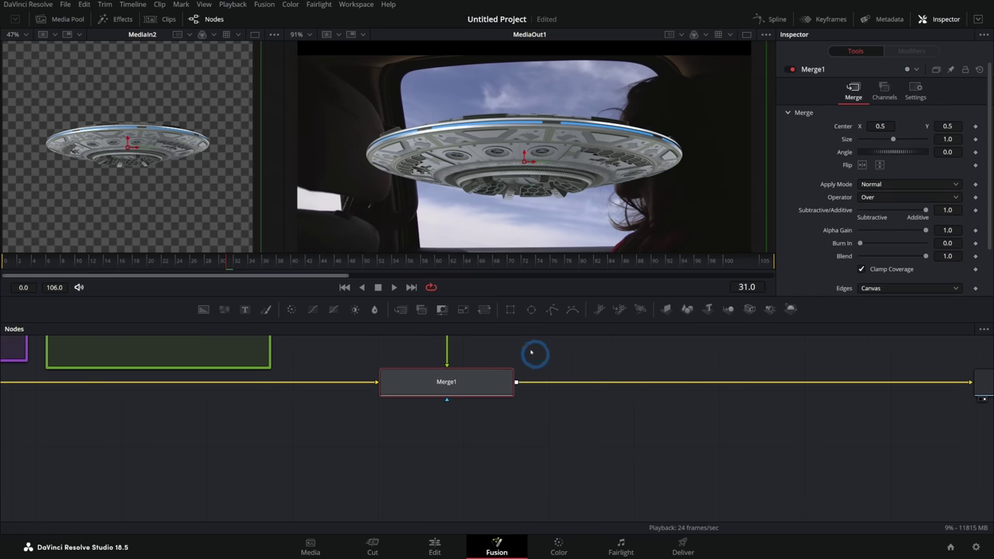
pyautogui.click(791, 69)
pyautogui.click(791, 69)
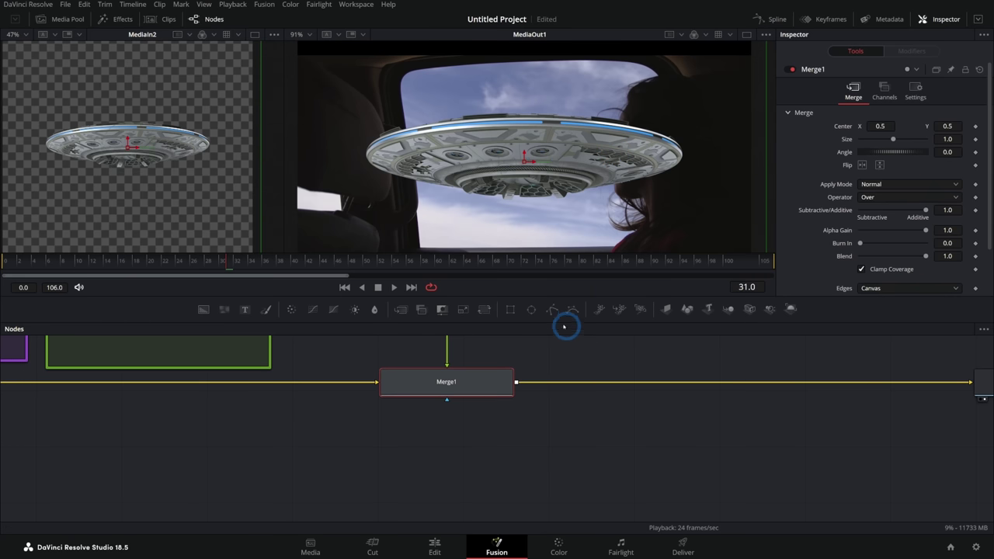
# - Connect an Ellipse mask to Merge1's effect mask, shrink it to about 0.31, centre it near 0.72, 0.53, and align its node below Merge1
pyautogui.moveTo(531, 310); pyautogui.dragTo(446, 402)
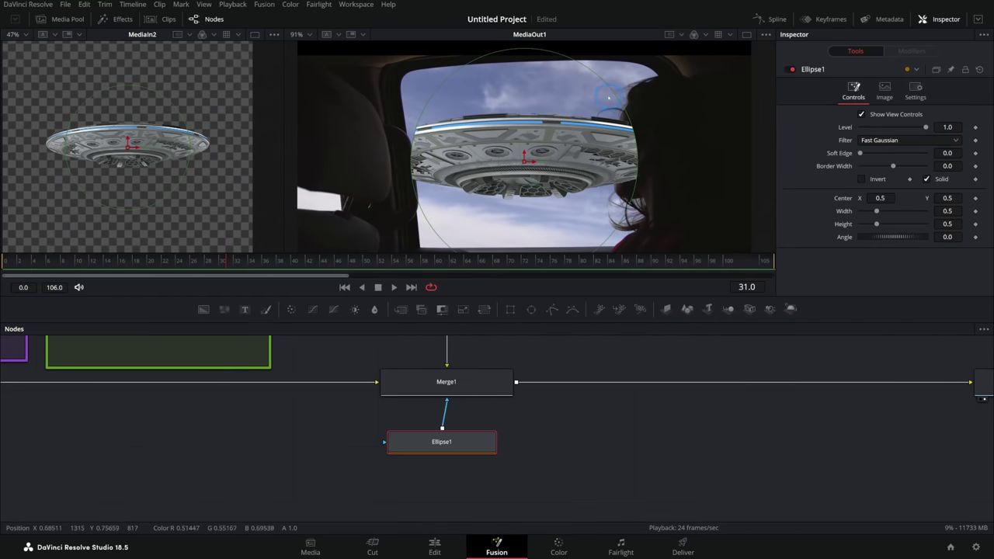
pyautogui.moveTo(609, 97); pyautogui.dragTo(581, 119)
pyautogui.moveTo(525, 158); pyautogui.dragTo(625, 154)
pyautogui.click(532, 437)
pyautogui.moveTo(467, 445); pyautogui.dragTo(472, 446)
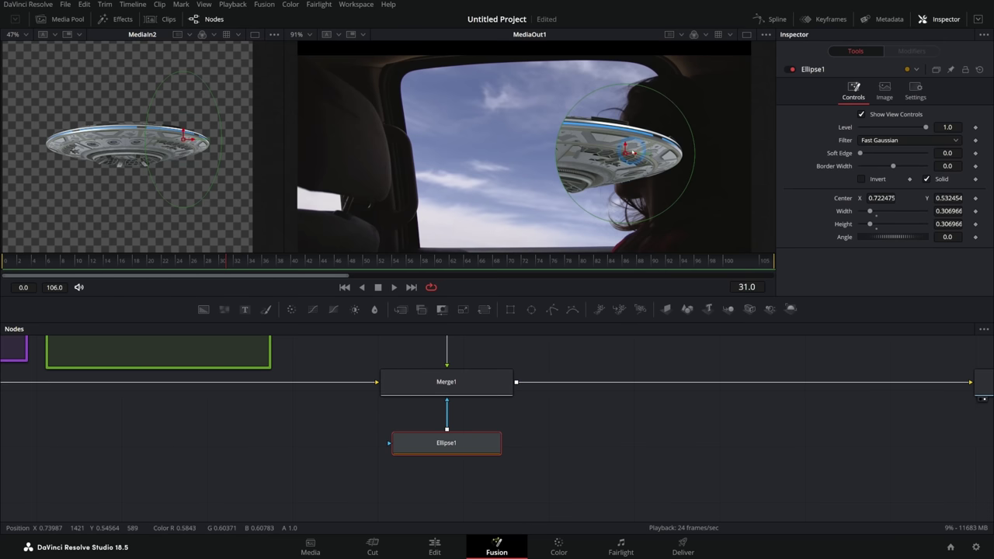
# - Recentre the ellipse mask at about 0.75, 0.57 and enlarge its width and height to about 0.42
pyautogui.moveTo(627, 153); pyautogui.dragTo(638, 142)
pyautogui.moveTo(683, 197); pyautogui.dragTo(699, 215)
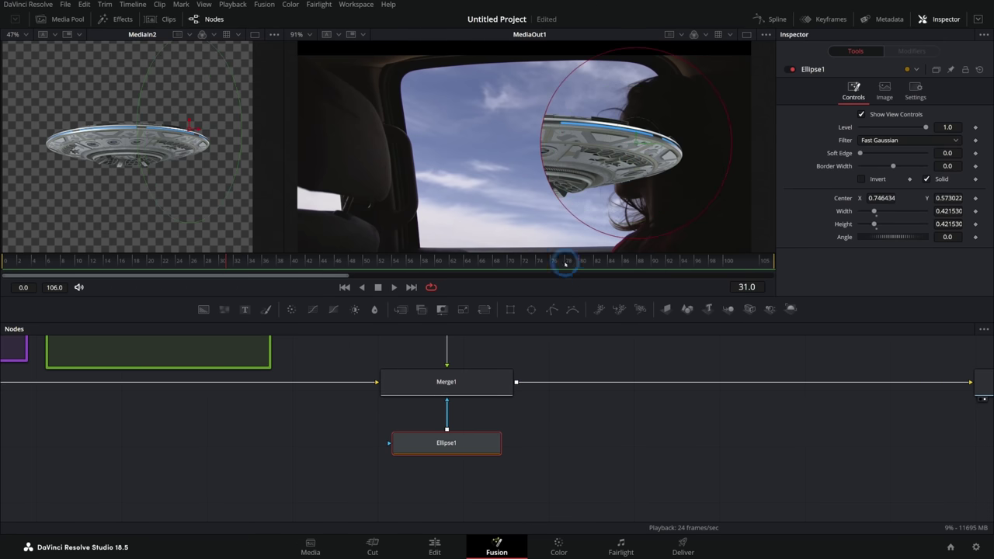
pyautogui.click(438, 392)
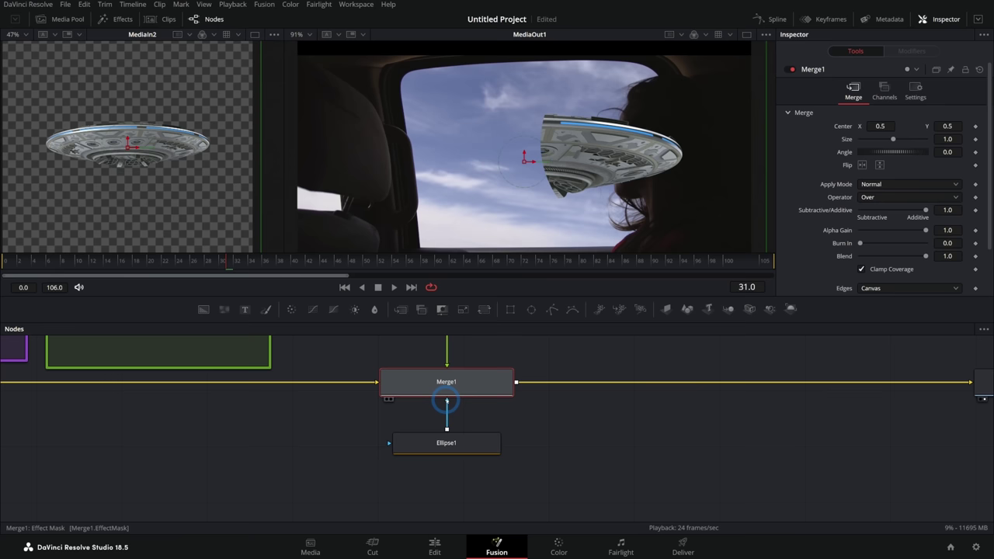
pyautogui.click(471, 442)
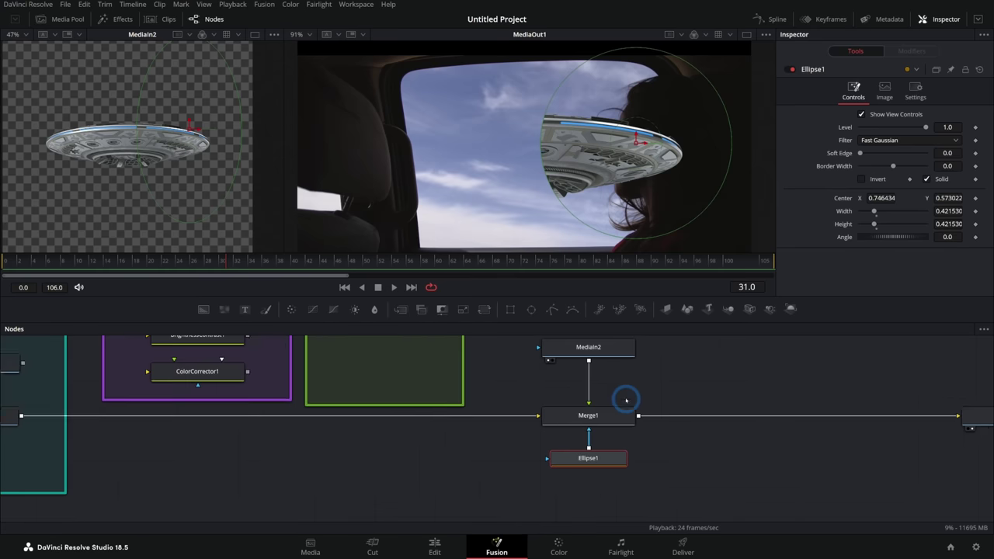
# - Reconnect Ellipse1 from Merge1 to MediaIn2's effect mask and move the ellipse's centre to about 0.70, 0.53
pyautogui.moveTo(625, 399); pyautogui.dragTo(702, 413)
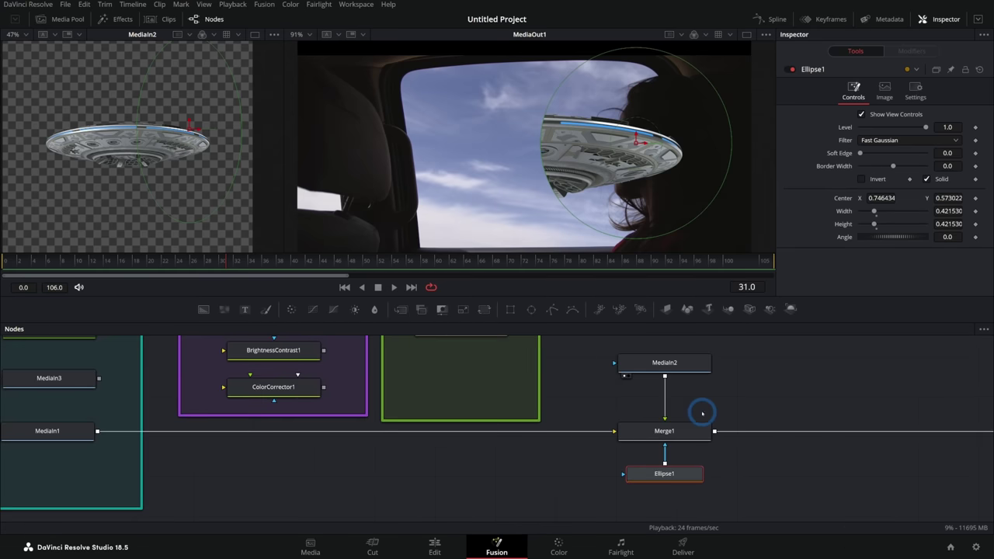
pyautogui.moveTo(678, 462); pyautogui.dragTo(624, 364)
pyautogui.click(664, 453)
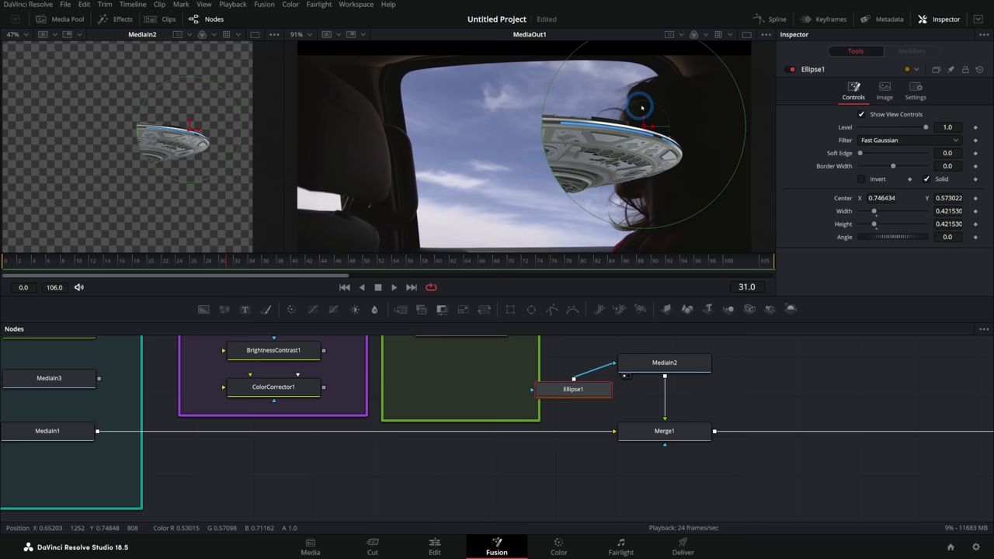
pyautogui.moveTo(643, 124); pyautogui.dragTo(613, 147)
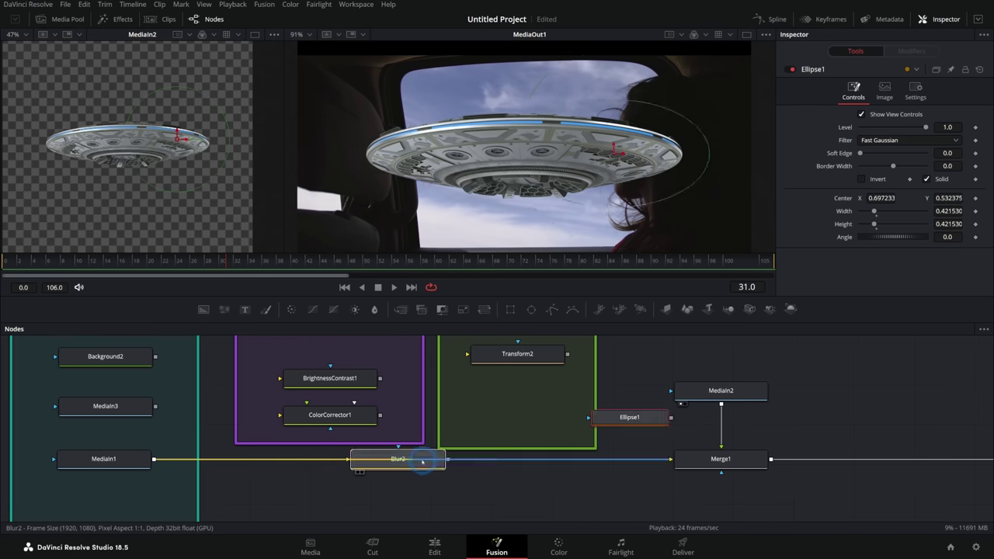
# - Insert Blur2 between MediaIn1 and Merge1, limit it with Ellipse1 as its effect mask, and move the ellipse left across the frame
pyautogui.moveTo(422, 462); pyautogui.dragTo(425, 462)
pyautogui.moveTo(624, 419); pyautogui.dragTo(402, 470)
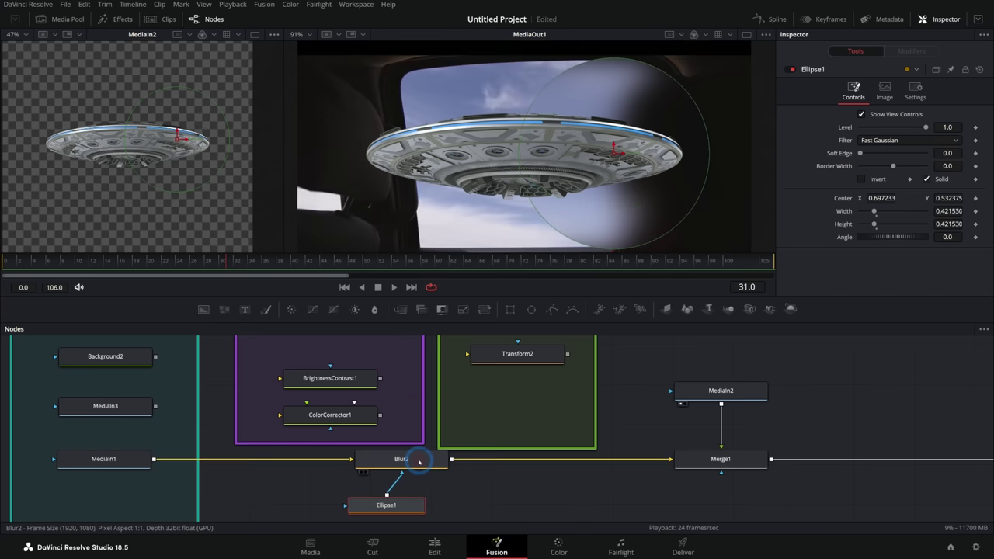
pyautogui.moveTo(614, 153); pyautogui.dragTo(494, 147)
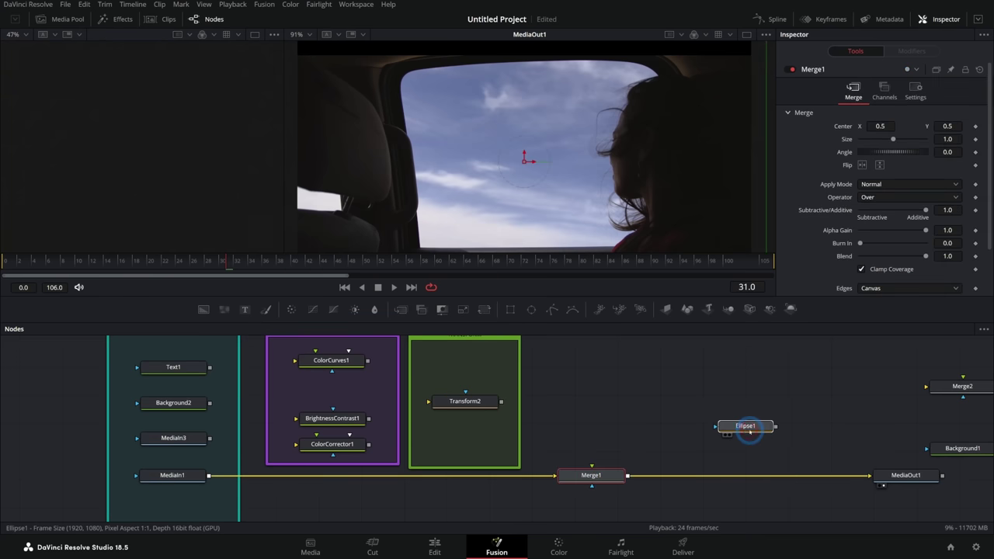
# - Put Merge1 in a MERGE group, and collect Ellipse1 with new Rectangle, Polygon and BSpline mask nodes in a MASKS group
pyautogui.click(730, 428)
pyautogui.moveTo(621, 475); pyautogui.dragTo(599, 403)
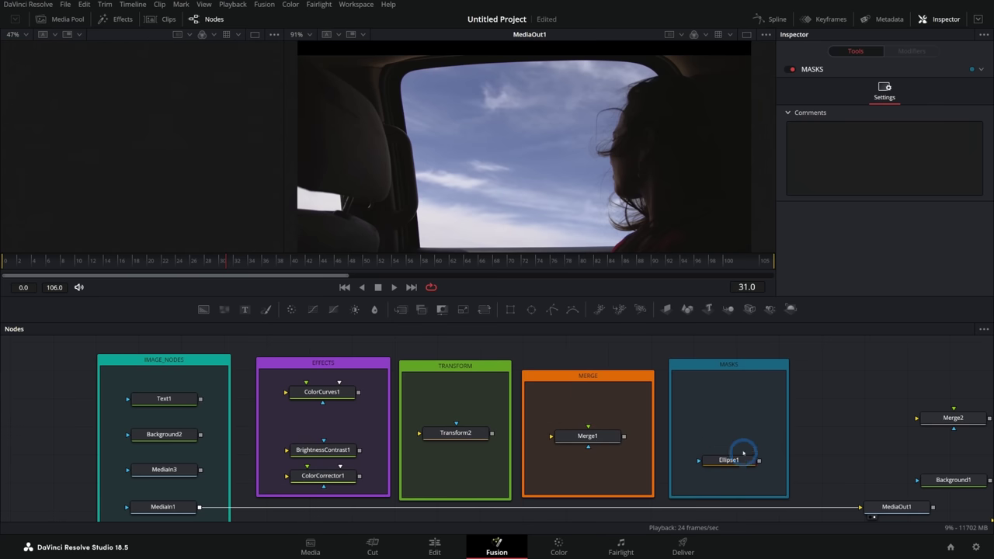
pyautogui.moveTo(510, 309); pyautogui.dragTo(728, 441)
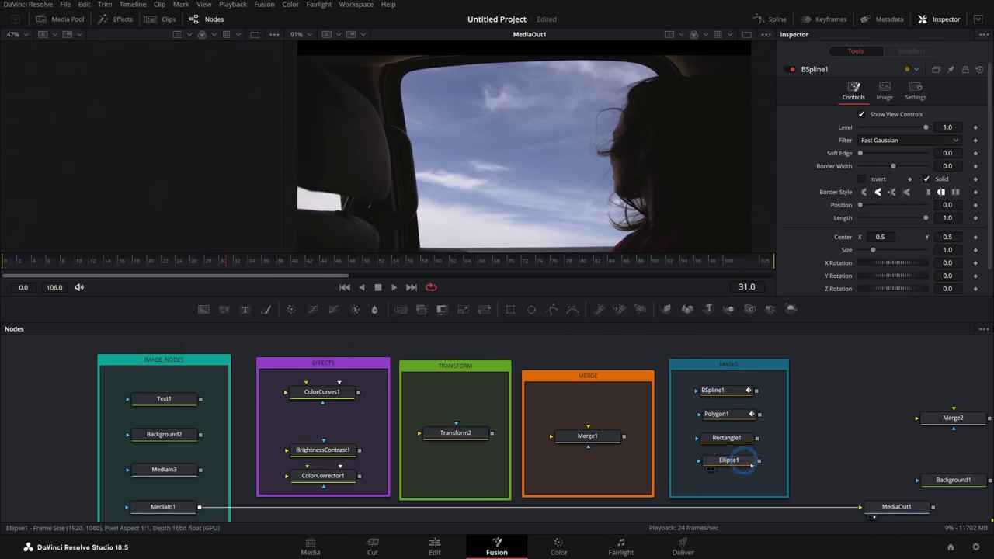
pyautogui.moveTo(711, 320); pyautogui.dragTo(710, 219)
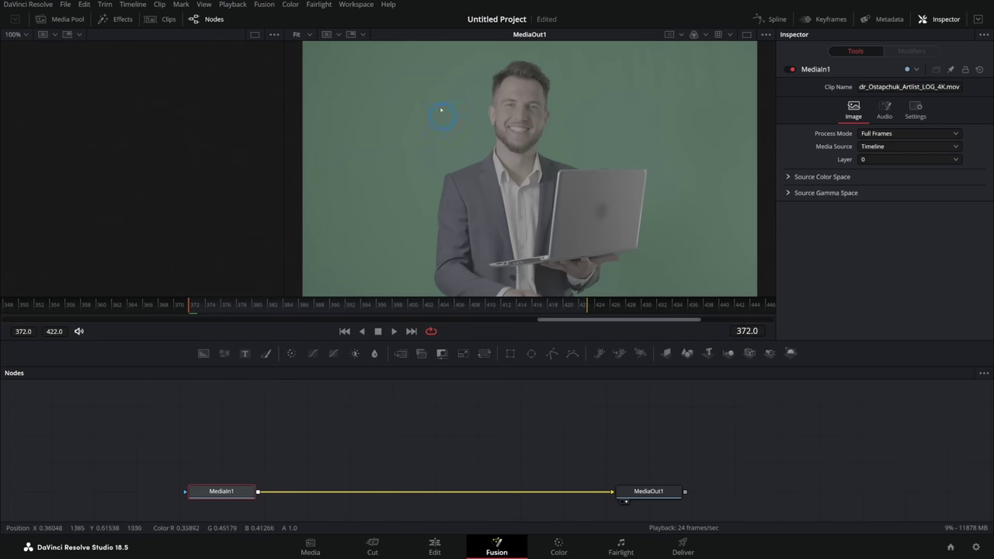
# - Add the office background image from the Master bin to the node graph as a new media node above MediaIn1
pyautogui.click(69, 19)
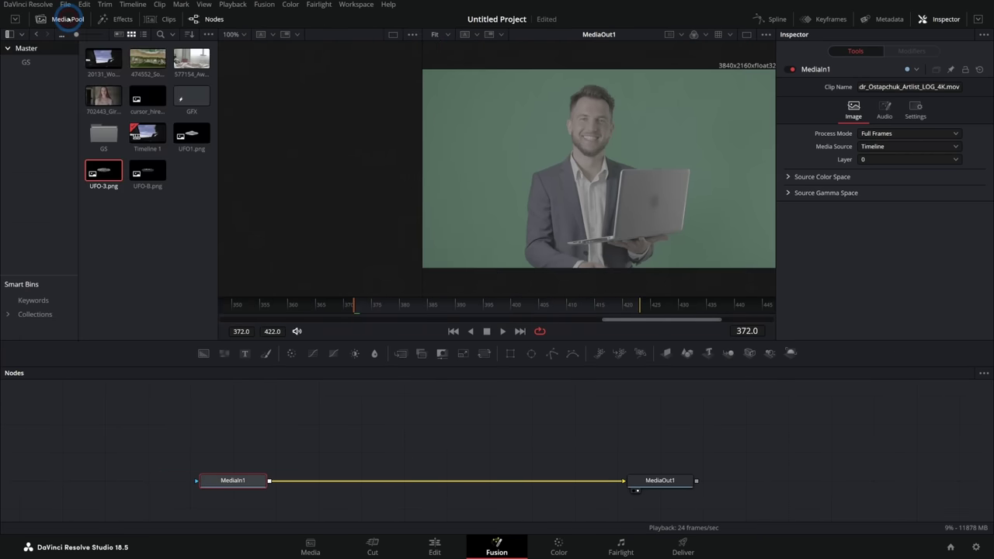
pyautogui.click(55, 56)
pyautogui.moveTo(192, 134); pyautogui.dragTo(328, 434)
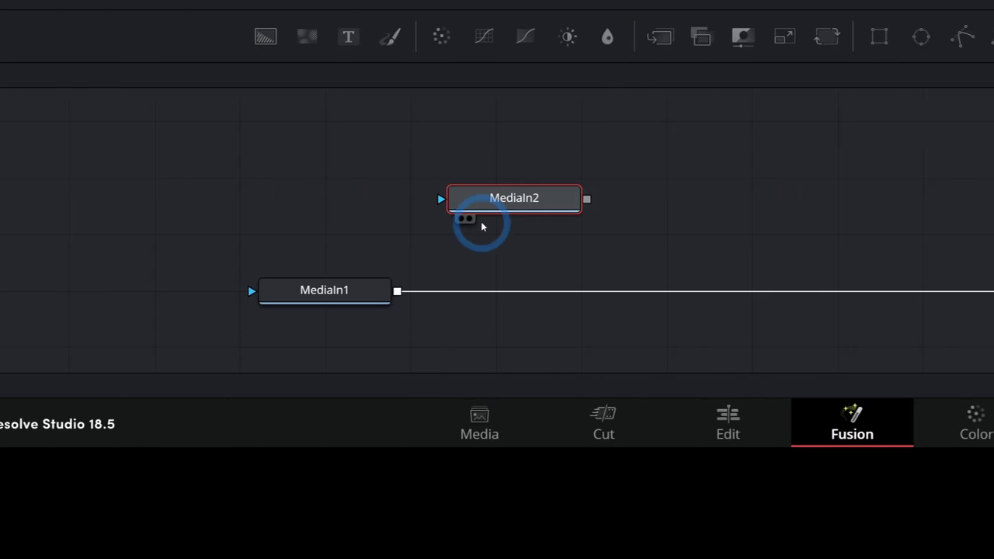
# - Rename MediaIn1 to Green_Screen and MediaIn2 to Ofc_BG
pyautogui.click(490, 299)
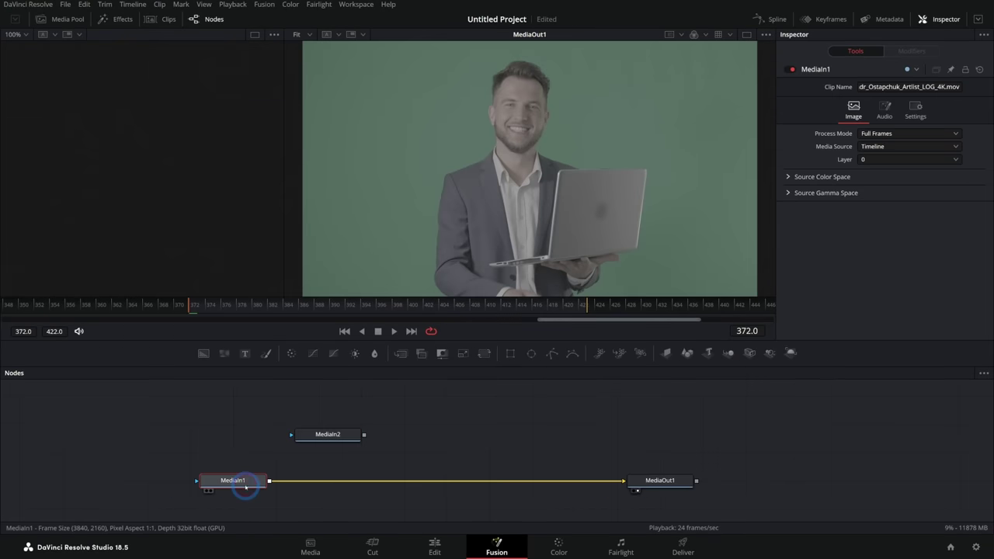
pyautogui.press('F2')
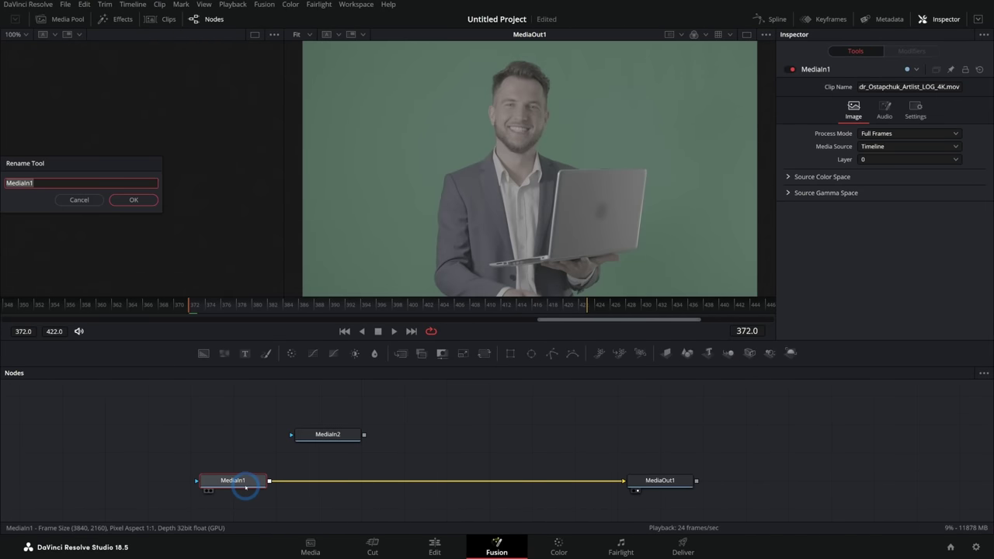
pyautogui.write('Green_Screen')
pyautogui.press('Return')
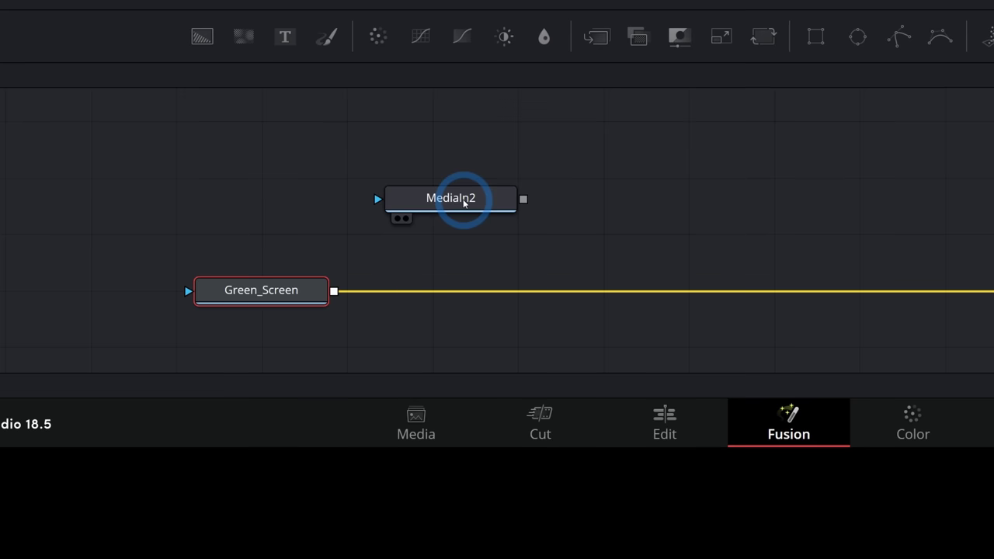
pyautogui.click(329, 436)
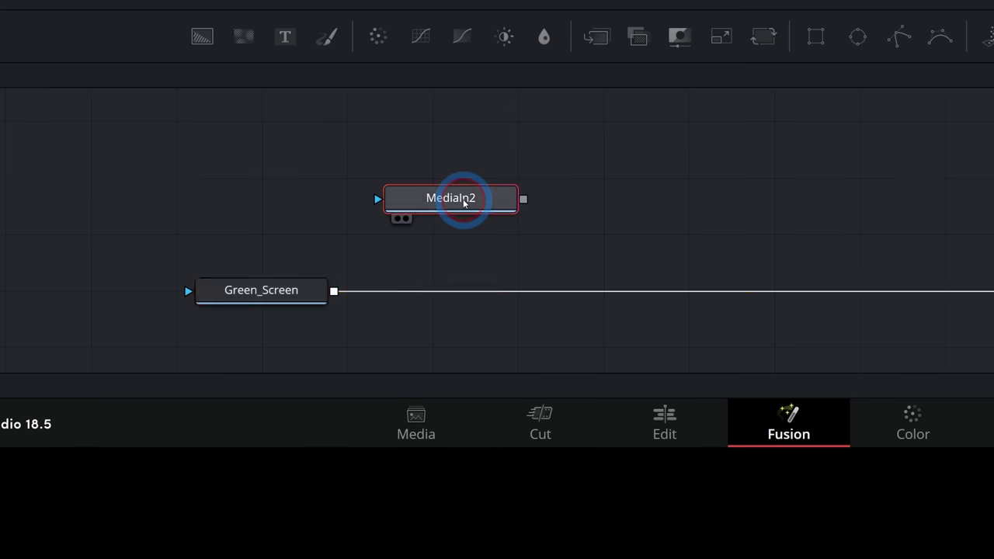
pyautogui.press('F2')
pyautogui.write('Ofc_BG')
pyautogui.press('Return')
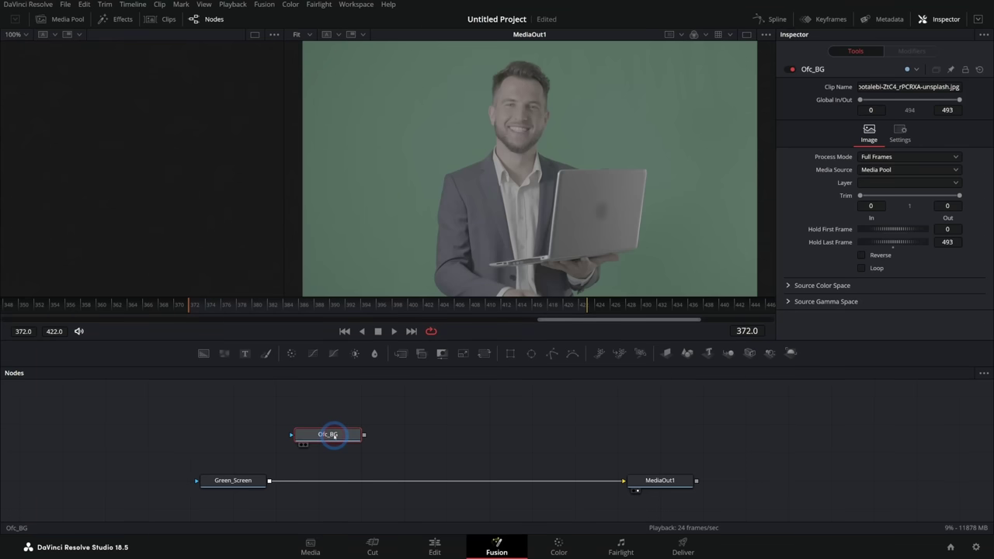
# - Show Ofc_BG in the first viewer and widen that viewer
pyautogui.press('1')
pyautogui.moveTo(285, 217); pyautogui.dragTo(376, 219)
pyautogui.click(398, 428)
pyautogui.scroll(-1, 471, 419)
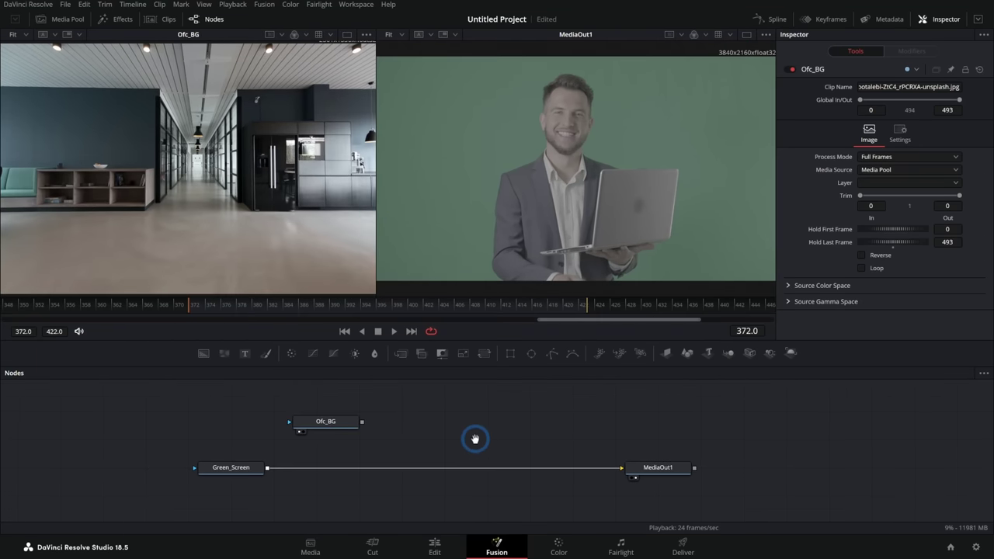
pyautogui.scroll(-1, 475, 439)
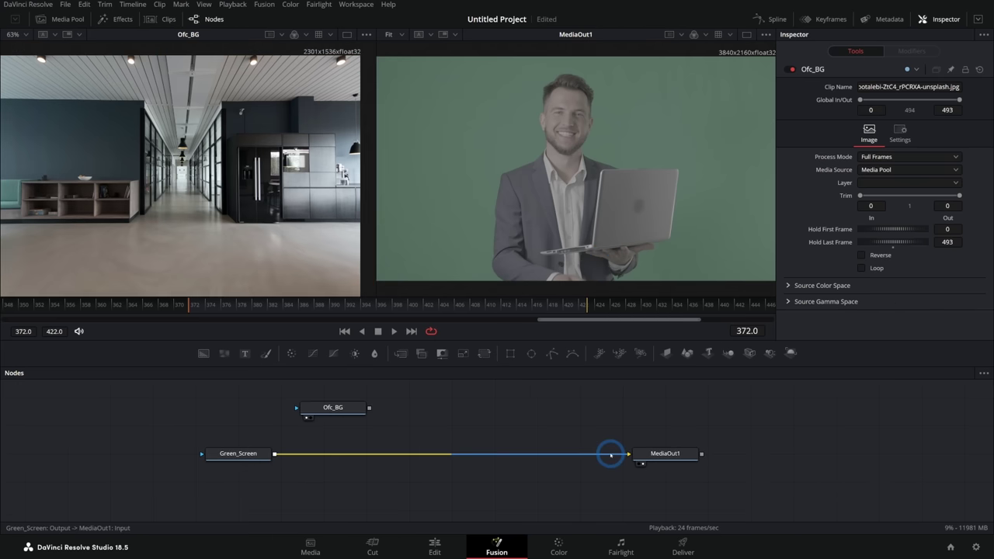
# - Disconnect Green_Screen from MediaOut1, move it above Ofc_BG, and connect Ofc_BG to MediaOut1 instead
pyautogui.moveTo(610, 455); pyautogui.dragTo(353, 450)
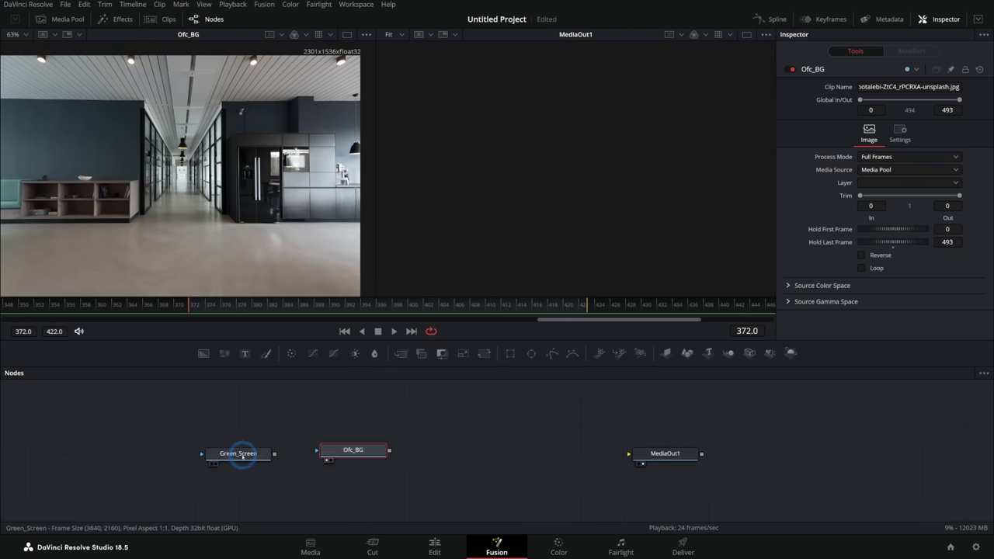
pyautogui.moveTo(239, 453); pyautogui.dragTo(395, 411)
pyautogui.click(396, 410)
pyautogui.moveTo(391, 451); pyautogui.dragTo(652, 454)
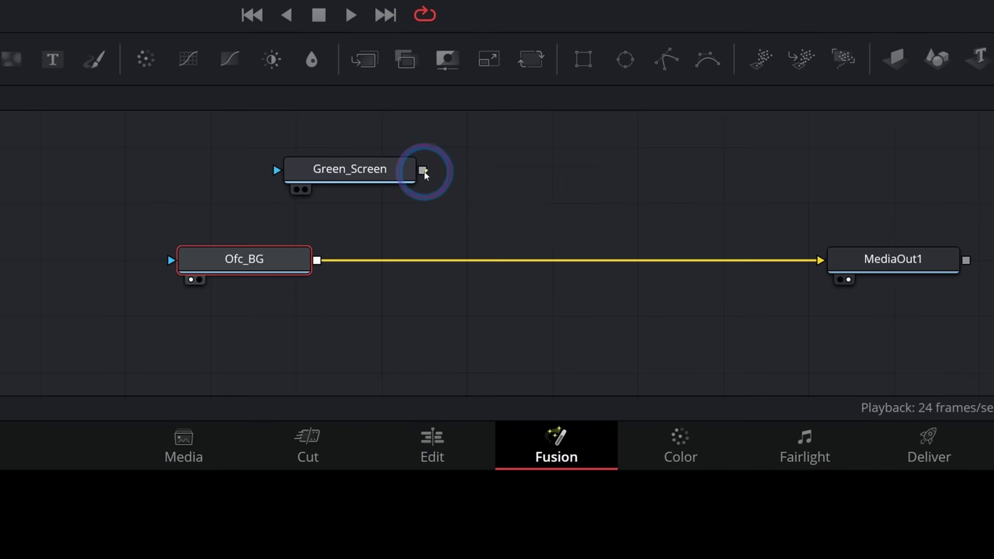
# - Merge Green_Screen over Ofc_BG through a new Merge node and place Green_Screen above it
pyautogui.moveTo(423, 173); pyautogui.dragTo(319, 263)
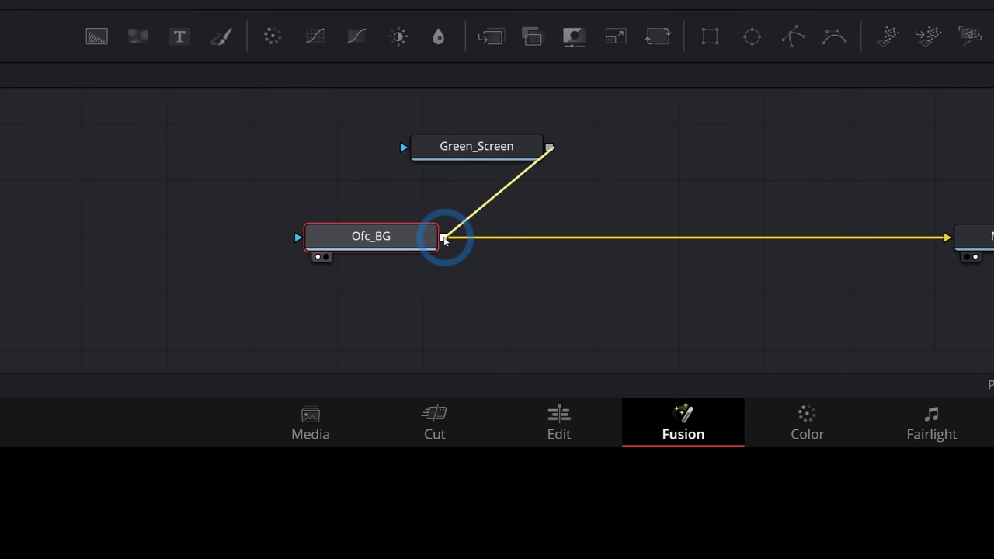
pyautogui.moveTo(445, 239); pyautogui.dragTo(444, 238)
pyautogui.moveTo(504, 150); pyautogui.dragTo(558, 157)
pyautogui.click(424, 176)
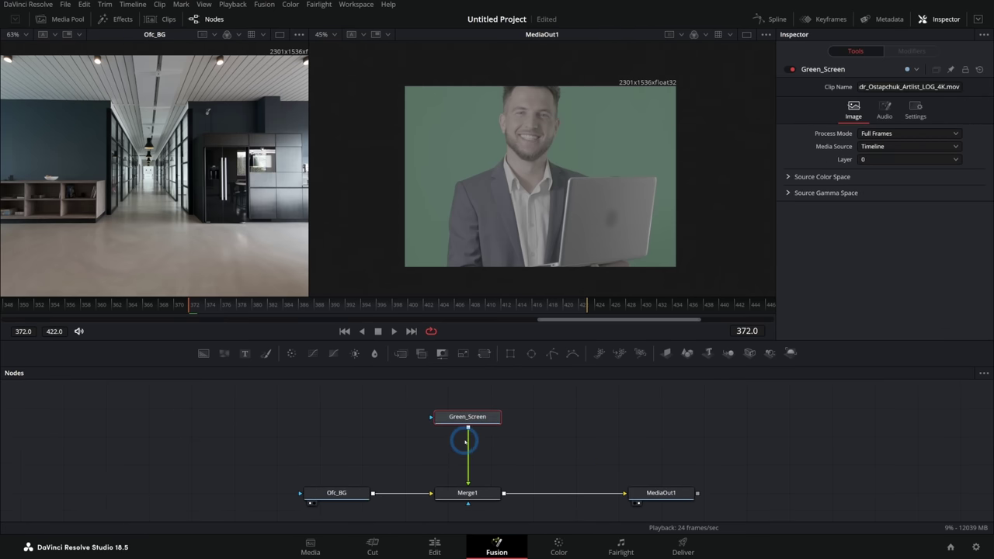
# - Insert a Delta Keyer node between Green_Screen and Merge1
pyautogui.hotkey('shift', 'space')
pyautogui.write('und')
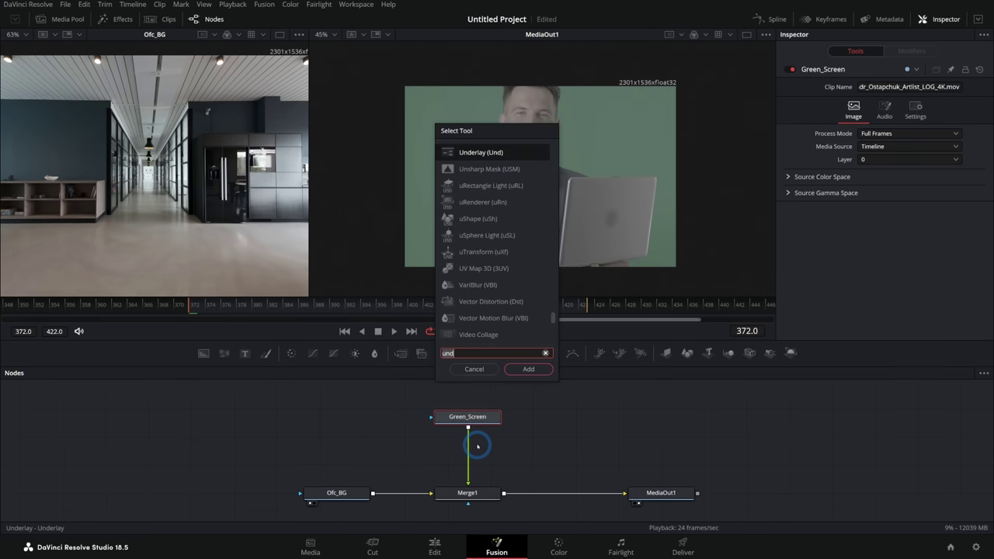
pyautogui.press('BackSpace')
pyautogui.press('BackSpace')
pyautogui.press('BackSpace')
pyautogui.write('keyer')
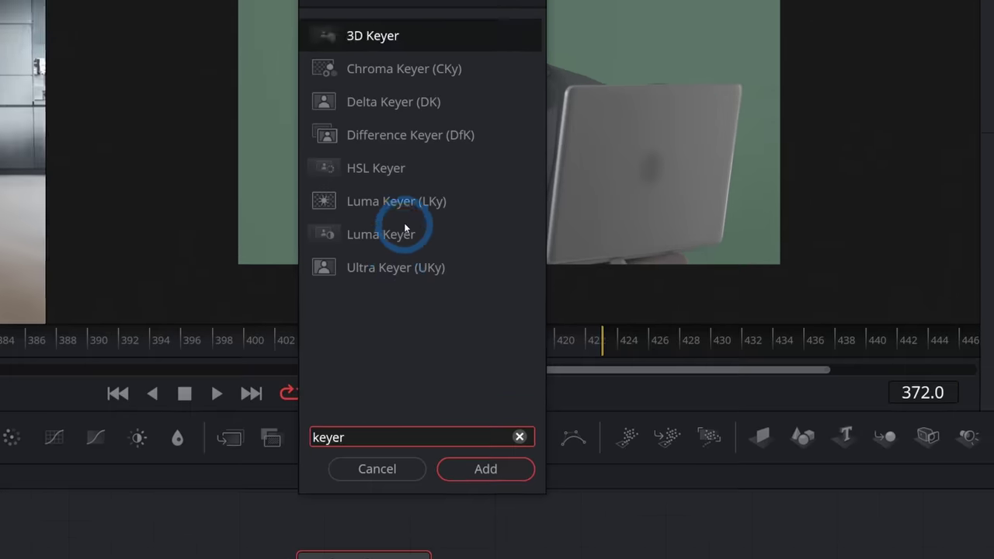
pyautogui.click(370, 104)
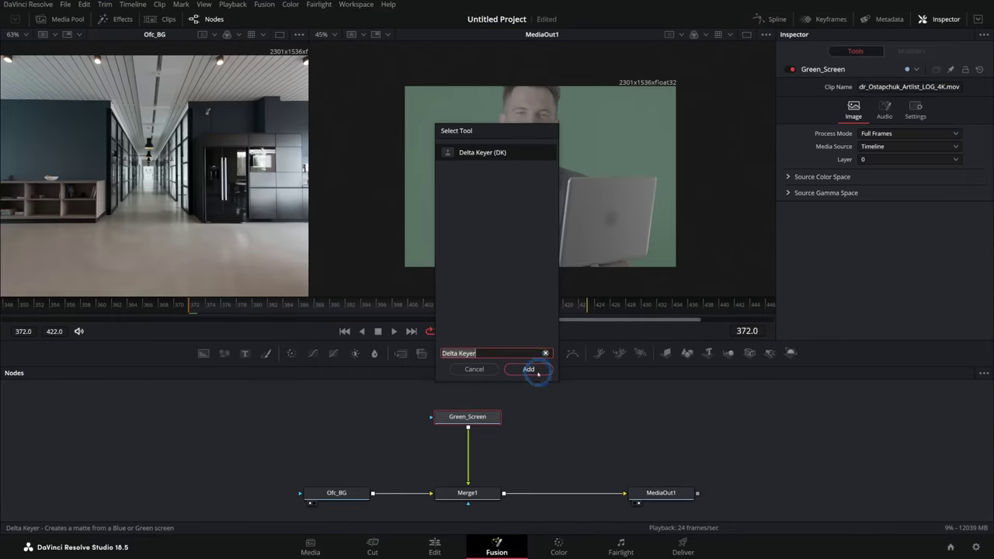
pyautogui.click(532, 370)
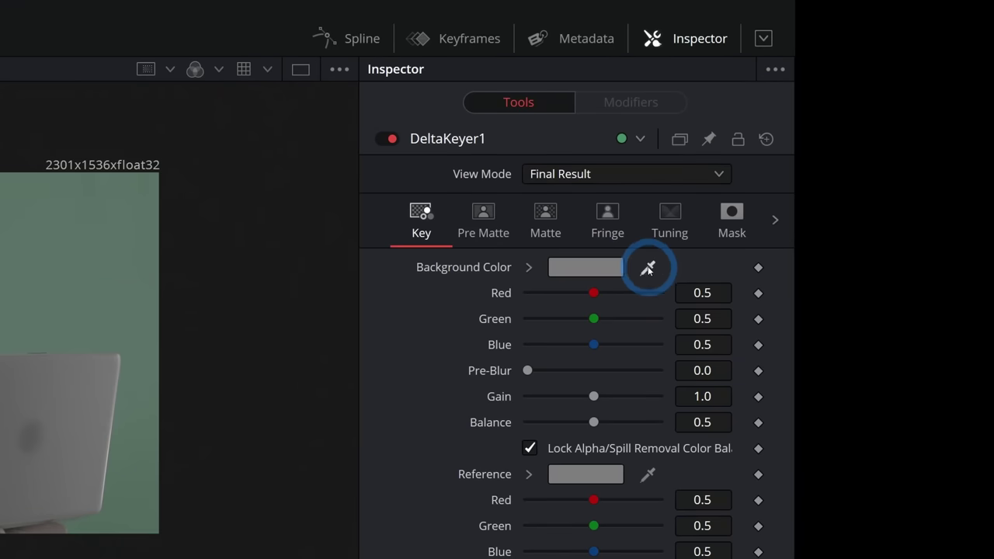
# - Sample the green backdrop as DeltaKeyer1's background color to key it out
pyautogui.moveTo(920, 134); pyautogui.dragTo(691, 134)
pyautogui.moveTo(265, 267); pyautogui.dragTo(199, 258)
pyautogui.click(818, 226)
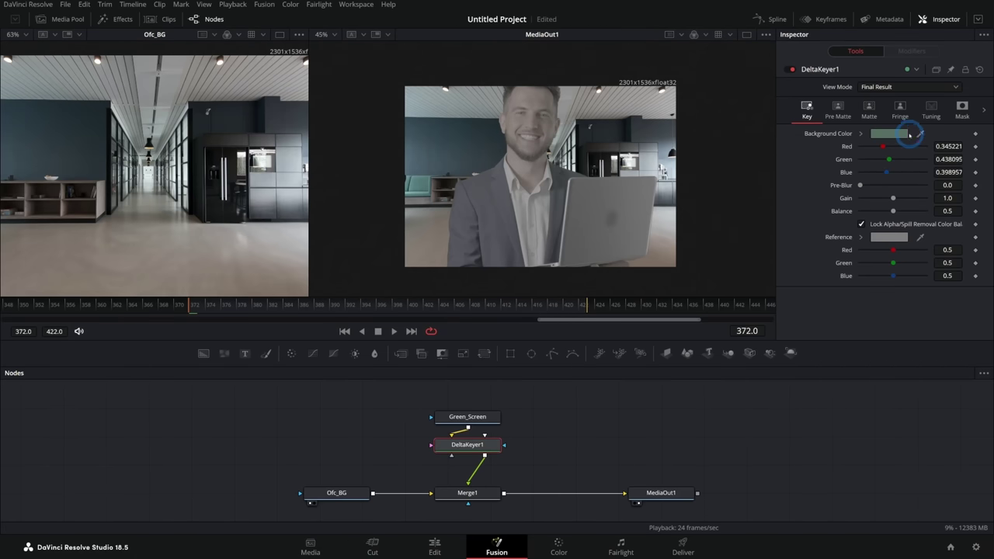
# - Display DeltaKeyer1's alpha and set its matte threshold to 0.044 low and 0.789 high
pyautogui.click(887, 126)
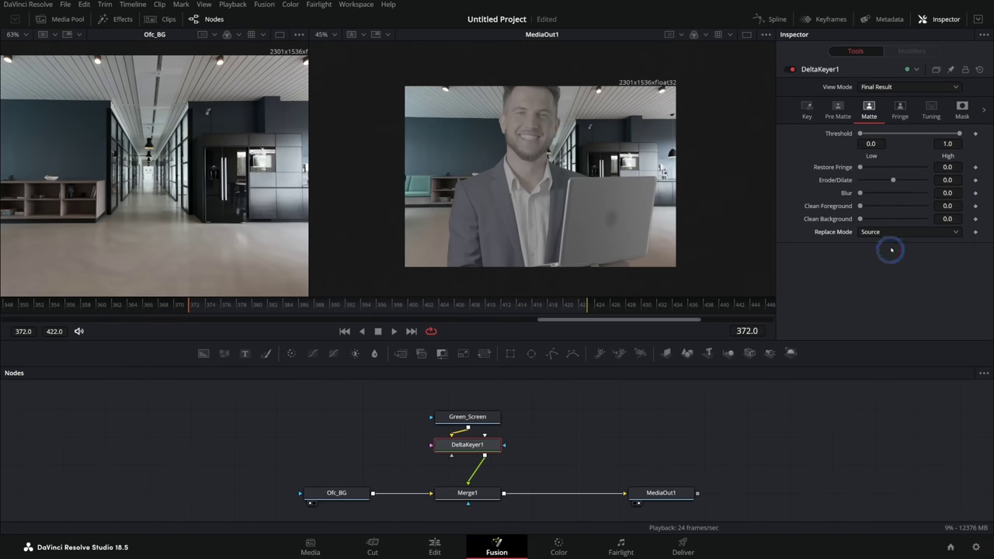
pyautogui.click(962, 108)
pyautogui.click(868, 109)
pyautogui.click(691, 36)
pyautogui.click(960, 134)
pyautogui.moveTo(959, 134); pyautogui.dragTo(943, 134)
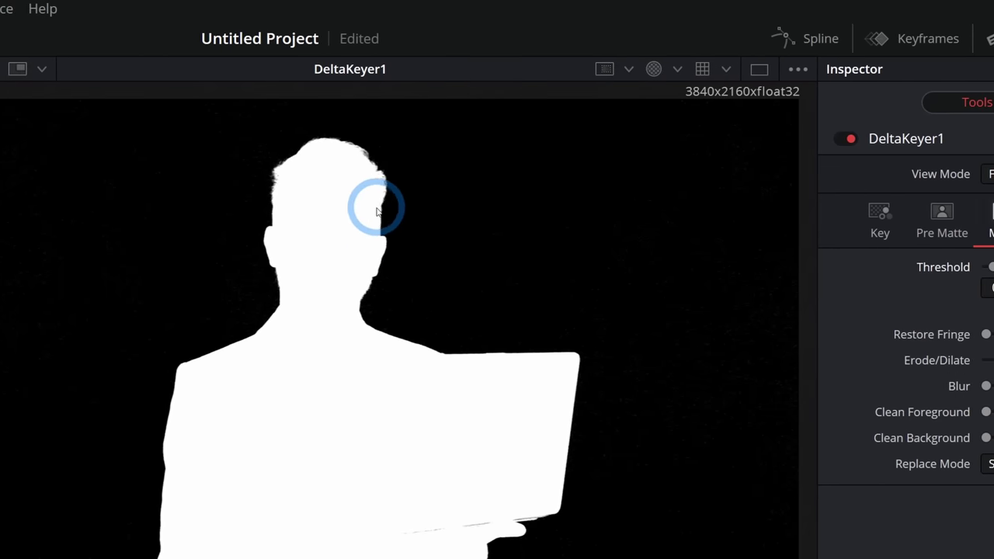
# - Show MediaOut1 in the second viewer and inspect the keyed edges around the man's face up close
pyautogui.click(629, 480)
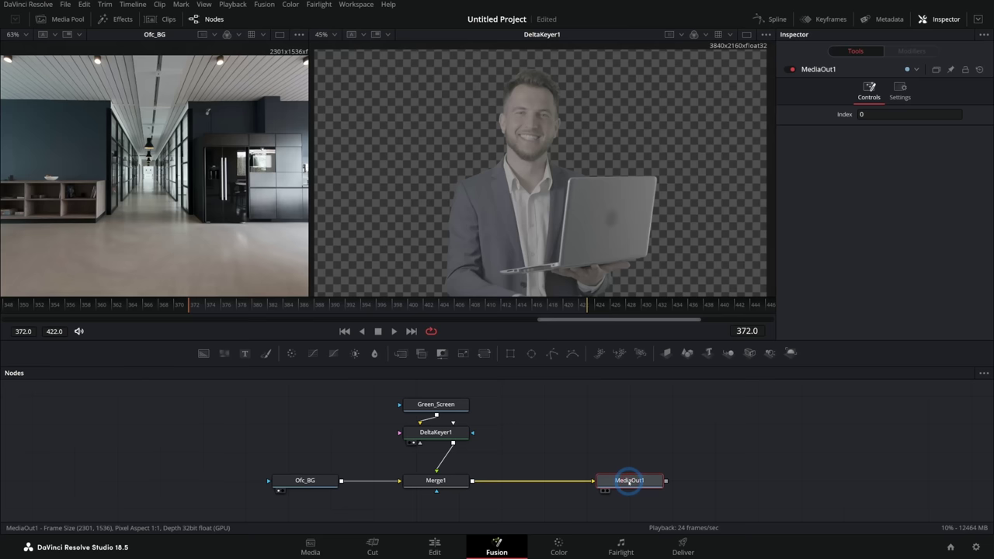
pyautogui.press('2')
pyautogui.scroll(5, 593, 141)
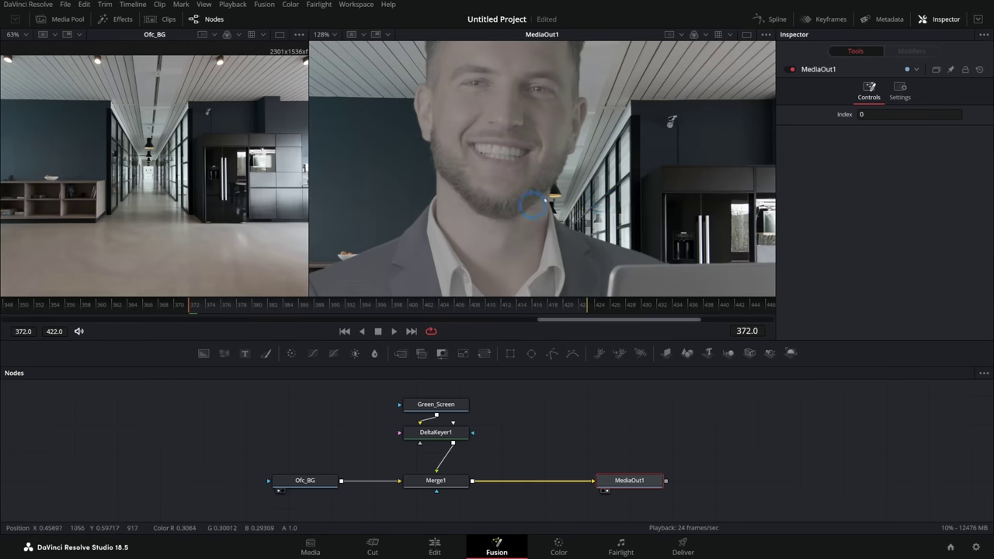
pyautogui.scroll(-5, 545, 200)
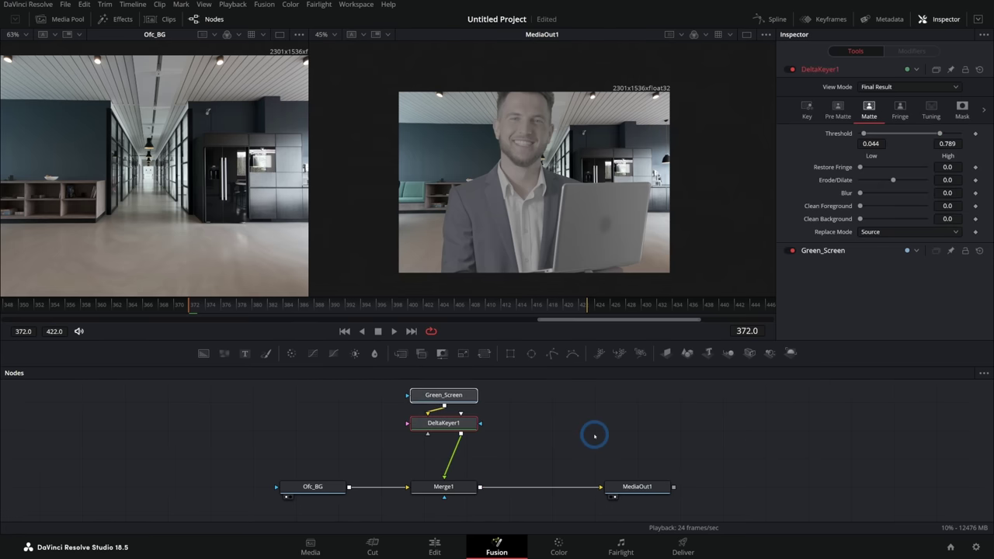
# - Insert a Transform node between DeltaKeyer1 and Merge1, set its size to 0.66 and shift the man right
pyautogui.click(577, 434)
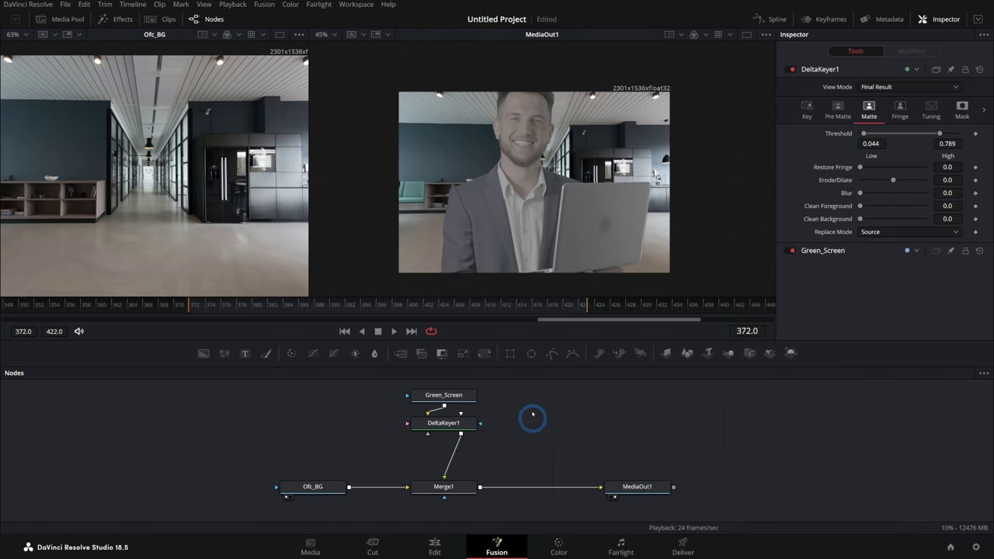
pyautogui.moveTo(533, 344); pyautogui.dragTo(533, 276)
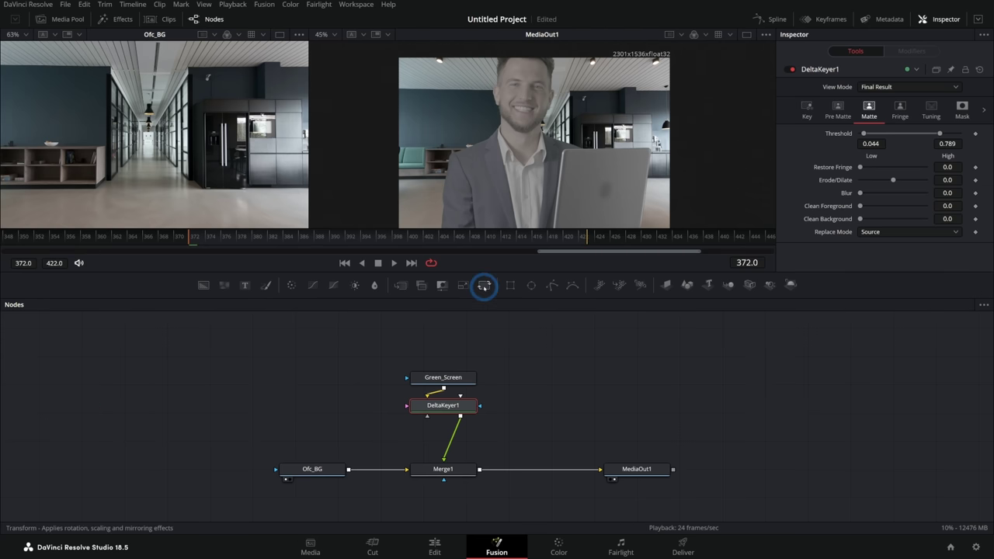
pyautogui.moveTo(484, 286); pyautogui.dragTo(450, 443)
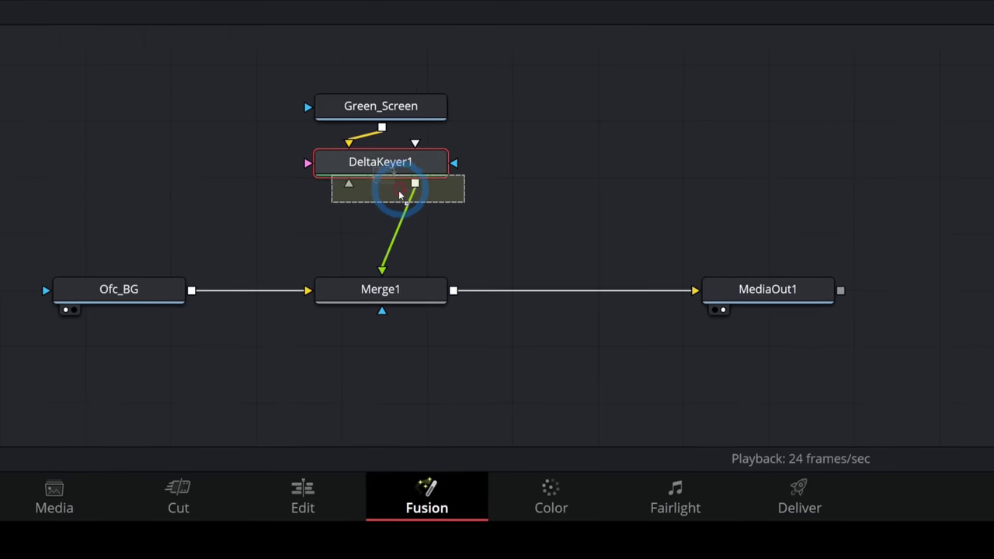
pyautogui.moveTo(403, 177); pyautogui.dragTo(404, 174)
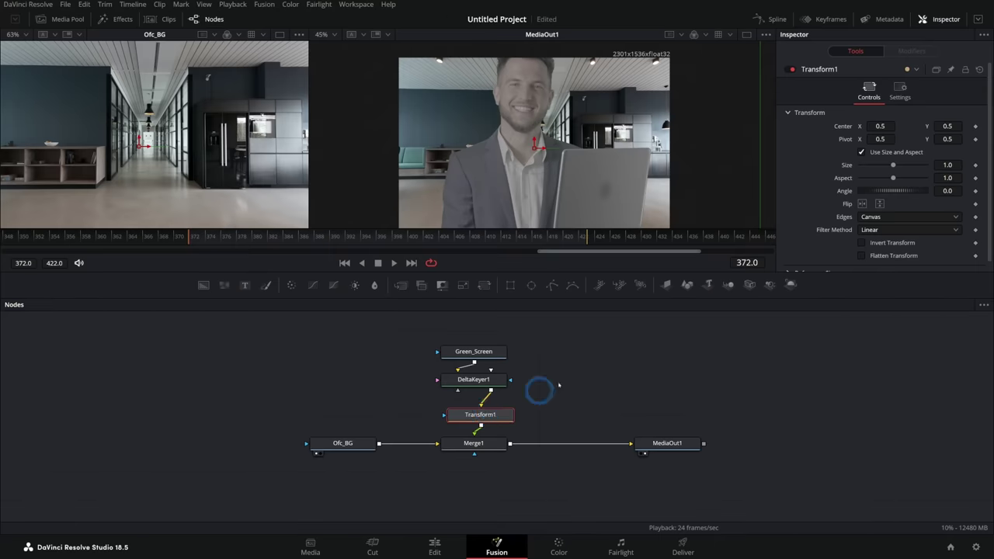
pyautogui.moveTo(891, 164); pyautogui.dragTo(881, 166)
pyautogui.moveTo(559, 178); pyautogui.dragTo(592, 179)
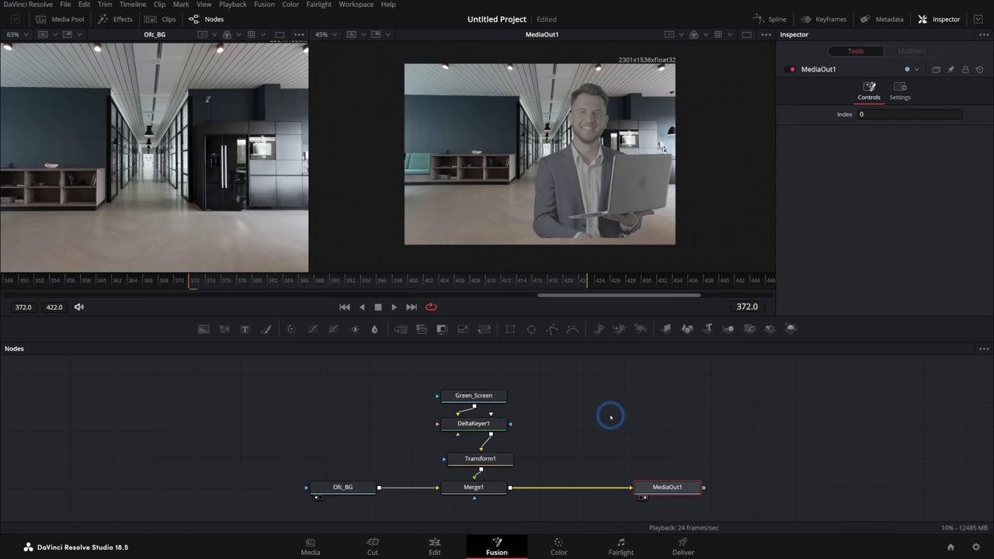
# - Insert a Crop node between Merge1 and MediaOut1 and set its size to 1920 by 1080
pyautogui.moveTo(609, 417); pyautogui.dragTo(532, 400)
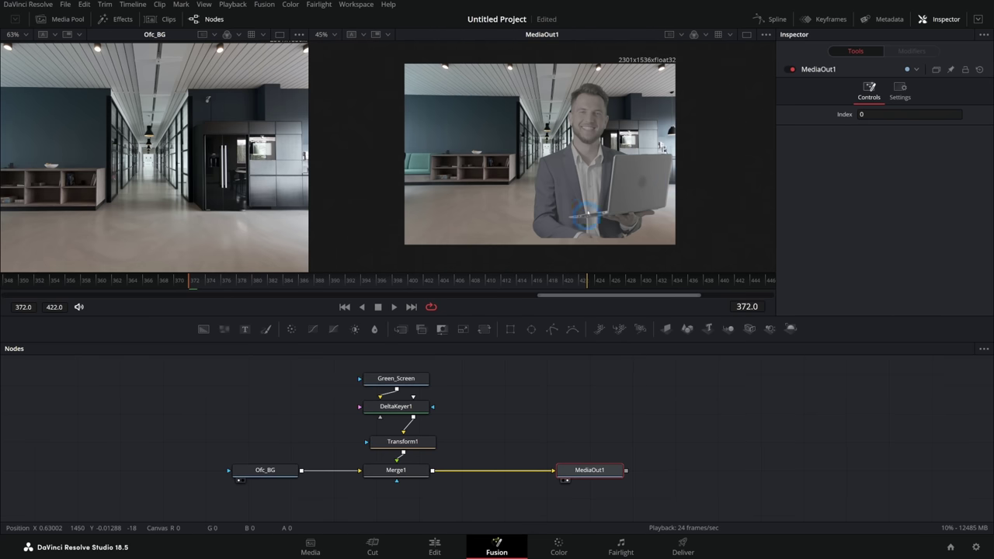
pyautogui.click(448, 471)
pyautogui.hotkey('shift', 'space')
pyautogui.write('crop')
pyautogui.press('Return')
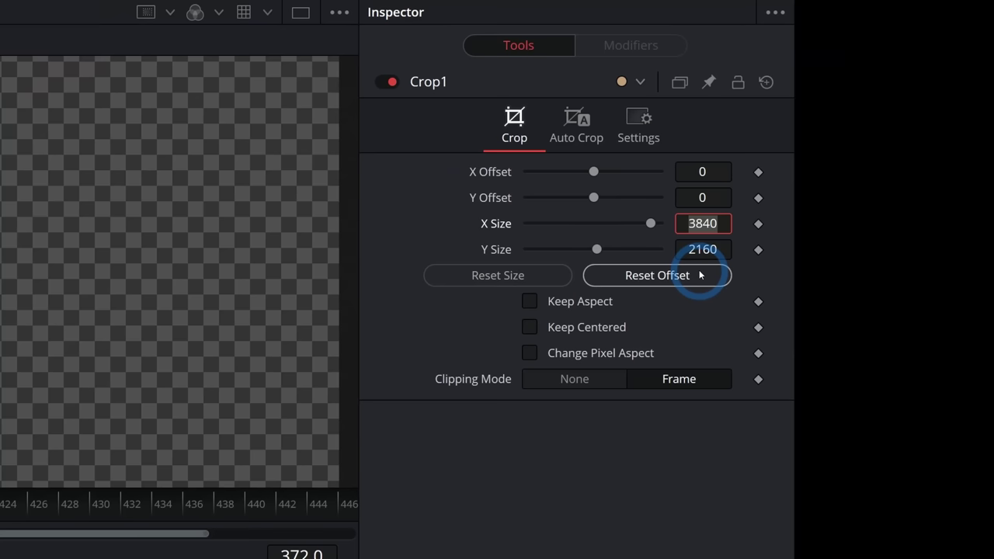
pyautogui.press('Tab')
pyautogui.write('1080')
pyautogui.press('Tab')
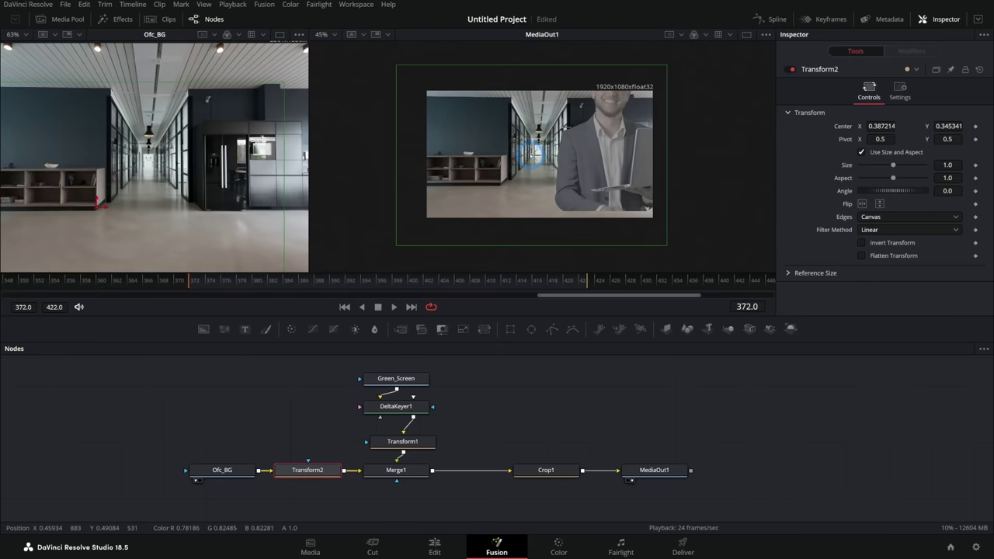
# - Reframe the layers: centre the background at about 0.37, 0.36 with size about 1.33, and shrink the man and shift him right
pyautogui.moveTo(531, 155); pyautogui.dragTo(524, 150)
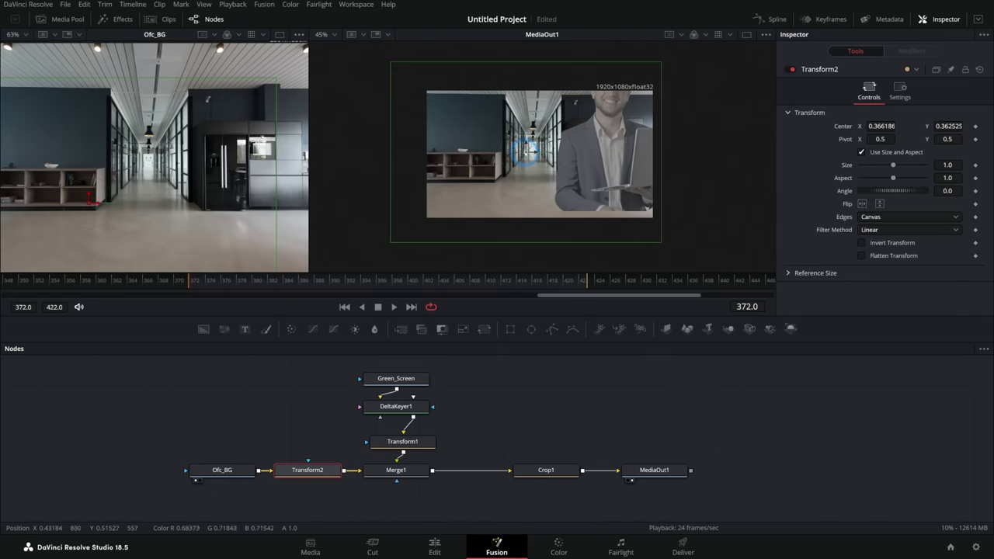
pyautogui.click(419, 442)
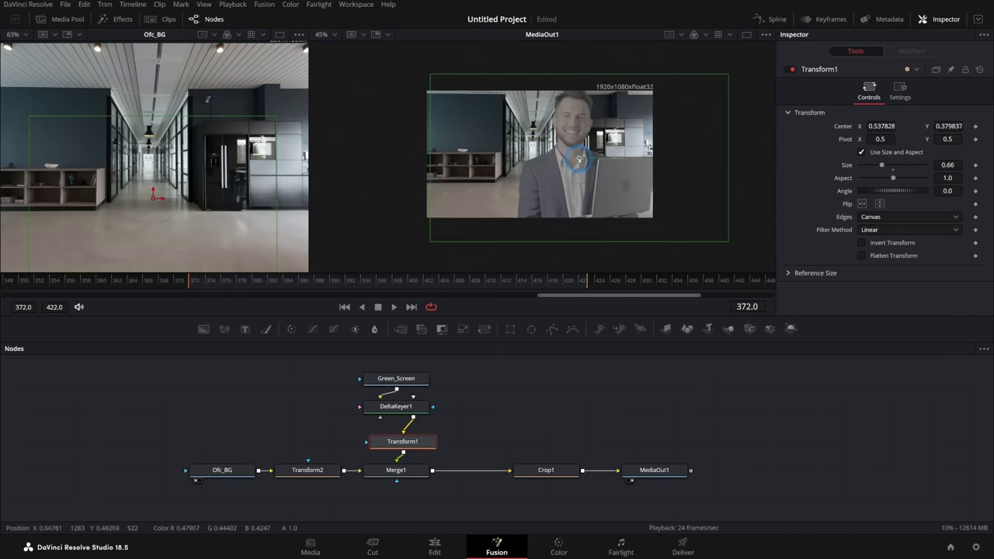
pyautogui.moveTo(579, 158); pyautogui.dragTo(590, 159)
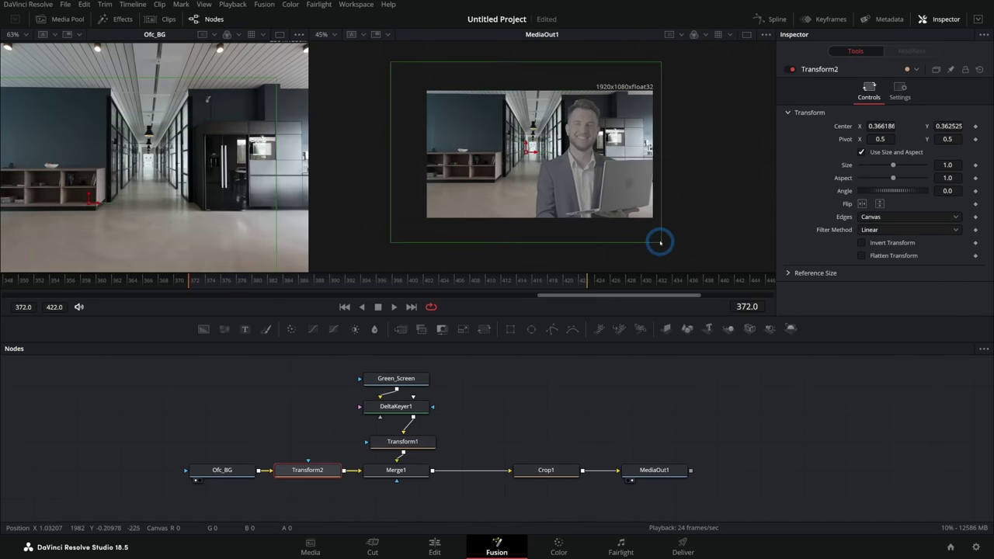
pyautogui.moveTo(660, 241); pyautogui.dragTo(703, 268)
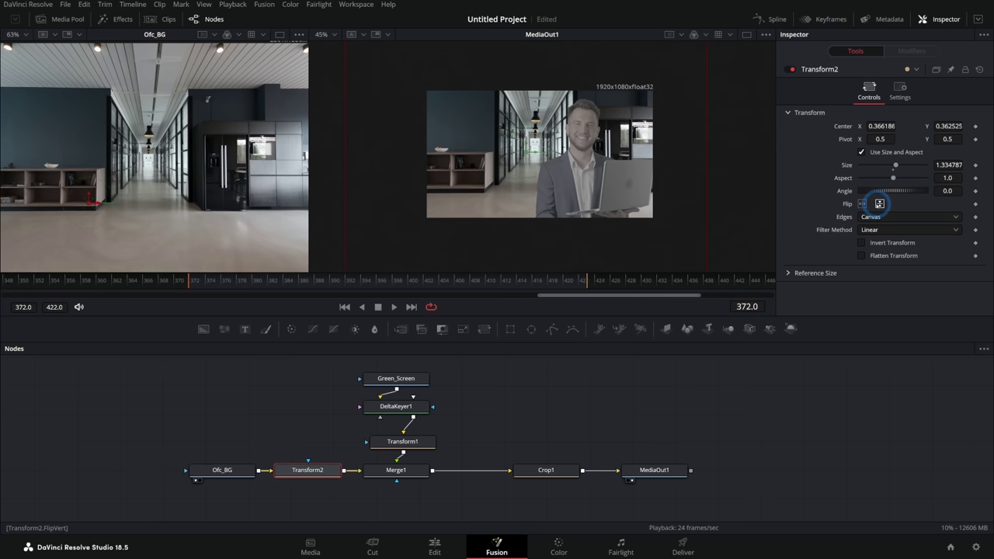
# - Flip the office background horizontally in the Transform2 node
pyautogui.click(862, 204)
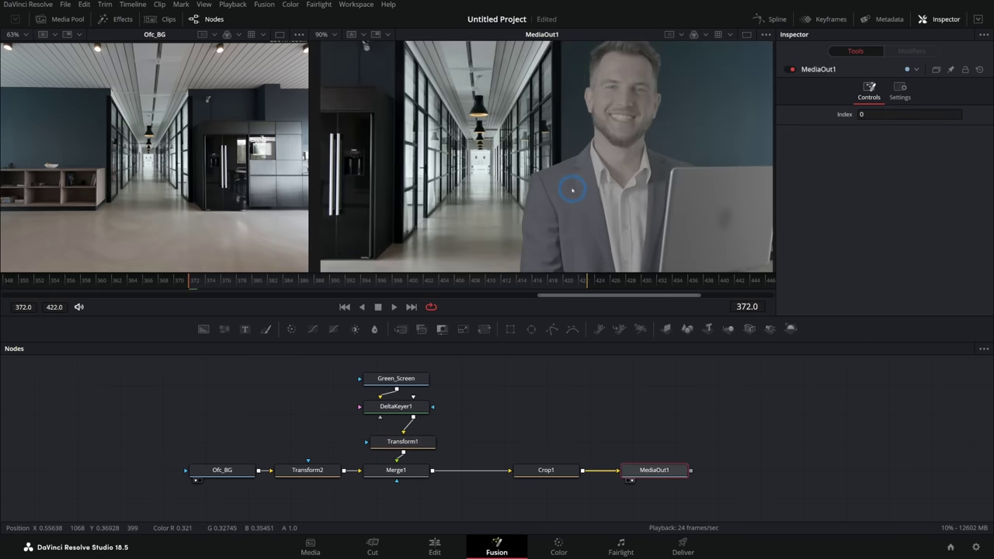
pyautogui.moveTo(573, 190); pyautogui.dragTo(568, 197)
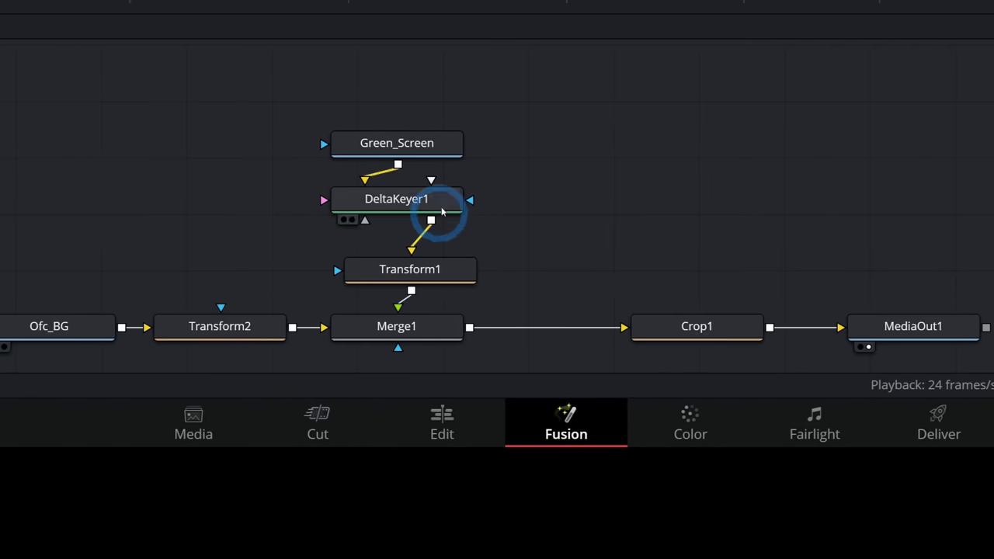
# - Make room below DeltaKeyer1, insert a Brightness Contrast node before Transform1 and enable its Pre-Divide / Post-Multiply option
pyautogui.moveTo(473, 119); pyautogui.dragTo(408, 135)
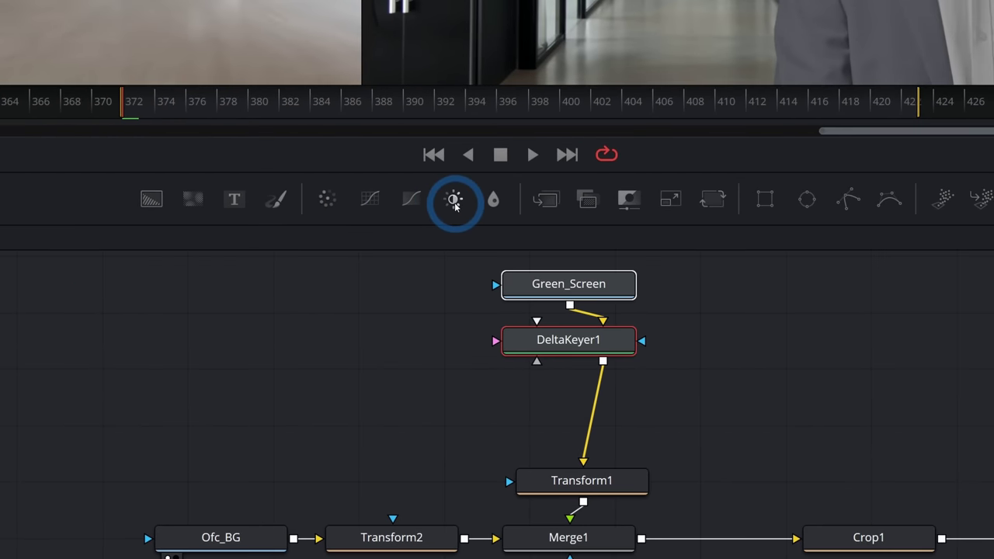
pyautogui.moveTo(454, 204); pyautogui.dragTo(595, 422)
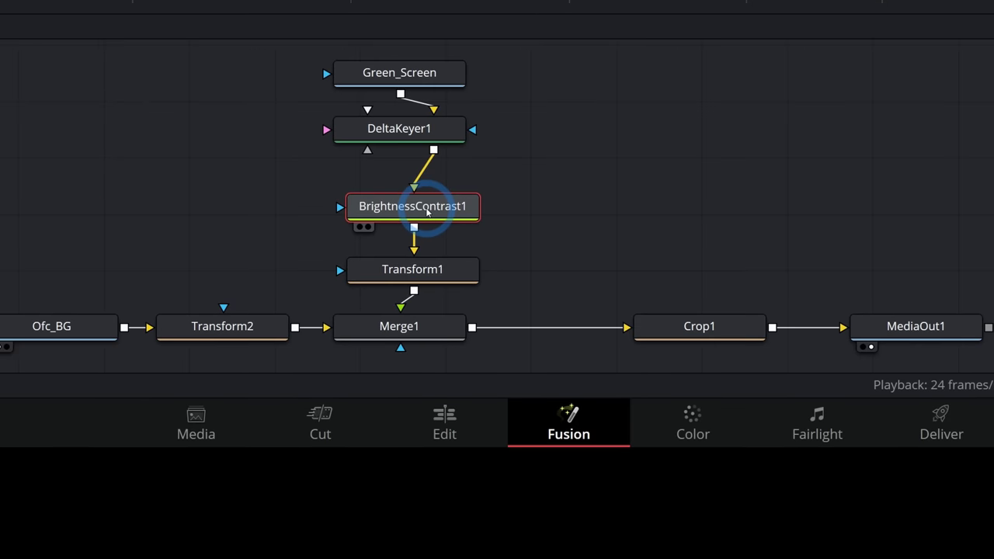
pyautogui.click(881, 250)
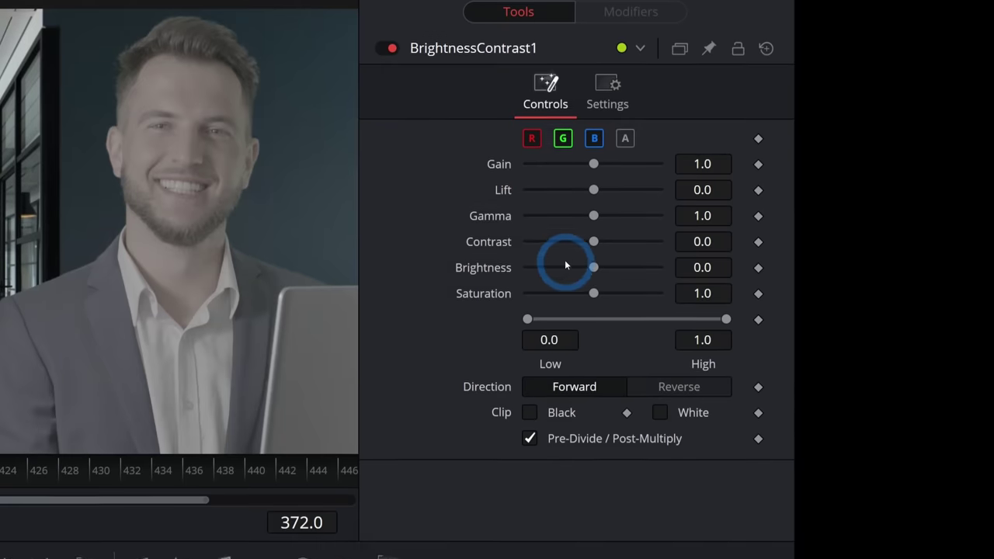
# - Grade the man in BrightnessContrast1 with contrast 0.25, saturation 1.89, gain 1.06 and gamma 0.91
pyautogui.moveTo(593, 34); pyautogui.dragTo(606, 35)
pyautogui.moveTo(605, 271); pyautogui.dragTo(610, 270)
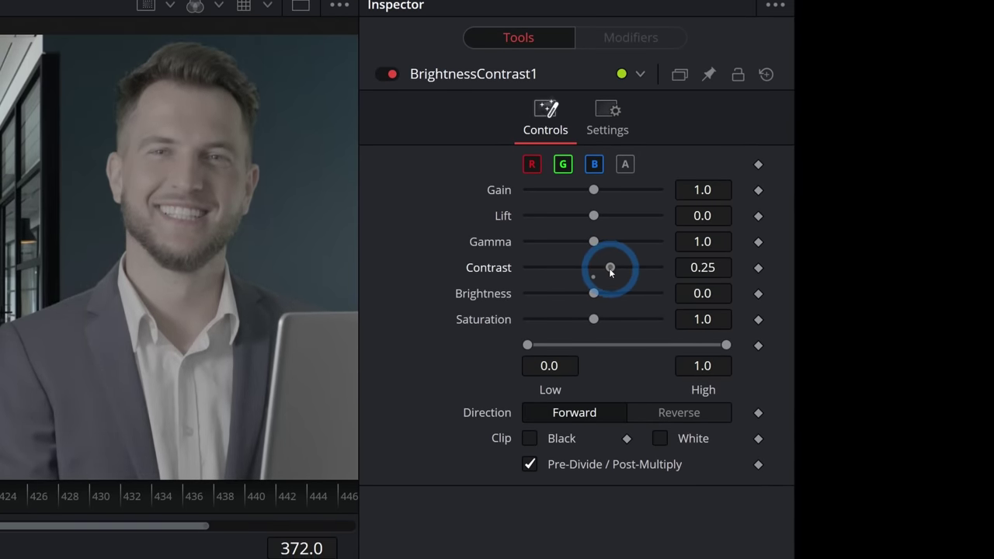
pyautogui.moveTo(593, 322); pyautogui.dragTo(607, 324)
pyautogui.moveTo(607, 261); pyautogui.dragTo(609, 253)
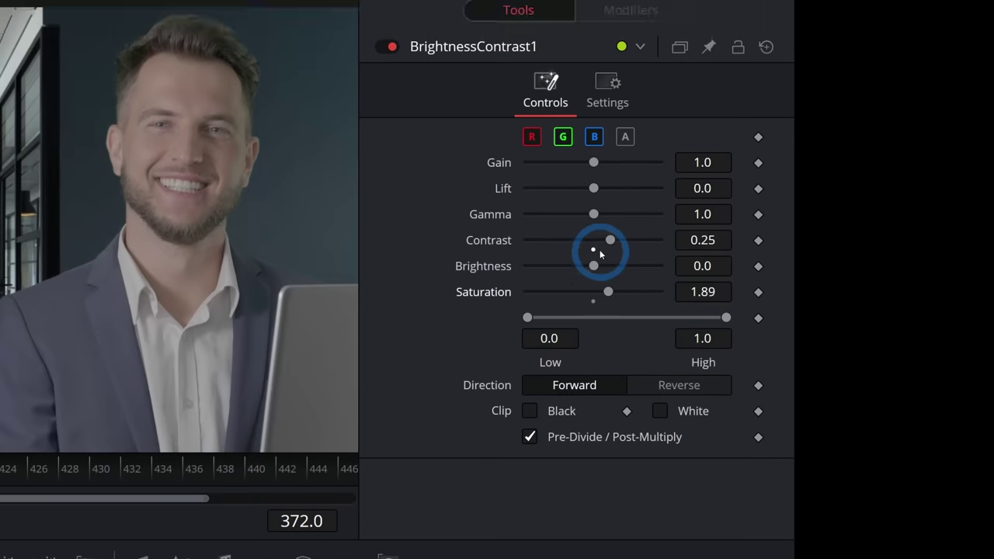
pyautogui.moveTo(593, 124); pyautogui.dragTo(595, 124)
pyautogui.moveTo(594, 176); pyautogui.dragTo(588, 177)
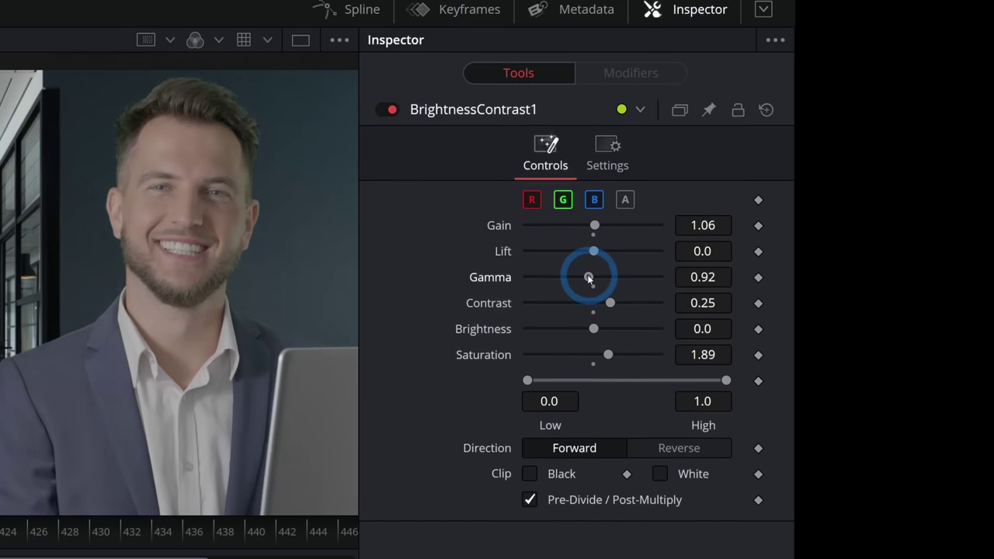
pyautogui.moveTo(588, 277); pyautogui.dragTo(586, 275)
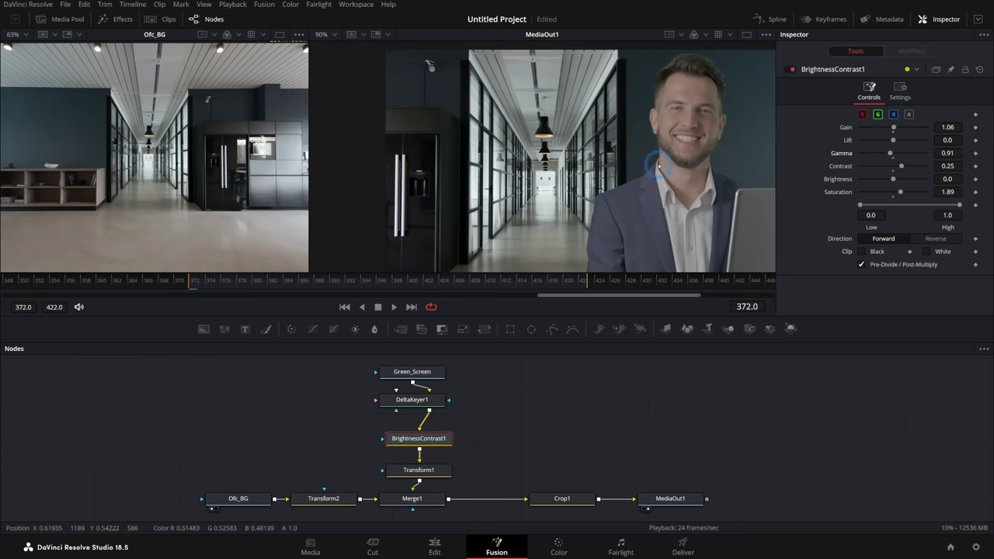
pyautogui.moveTo(626, 202); pyautogui.dragTo(572, 154)
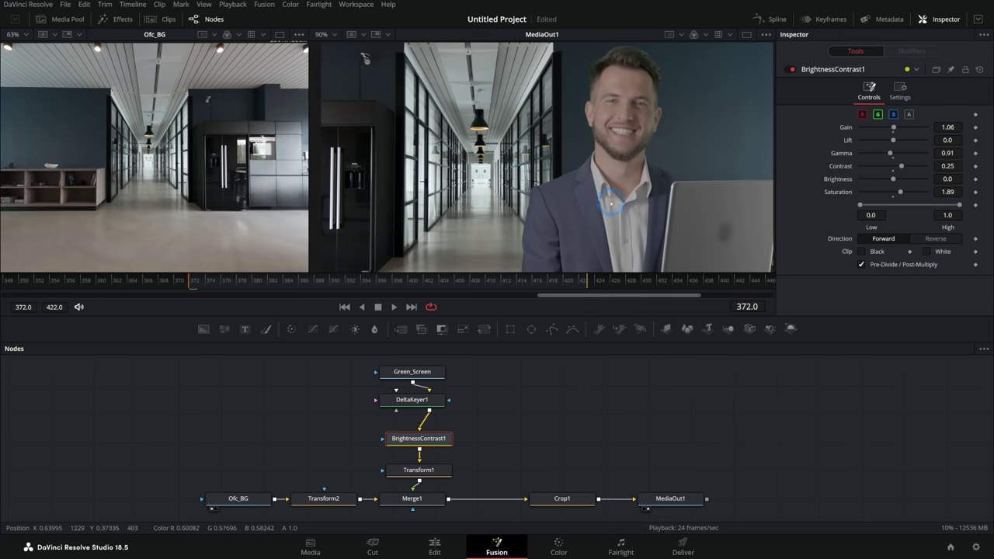
# - Review the order of the node chain from Green_Screen through DeltaKeyer1, BrightnessContrast1 and Transform1 to Merge1
pyautogui.click(435, 397)
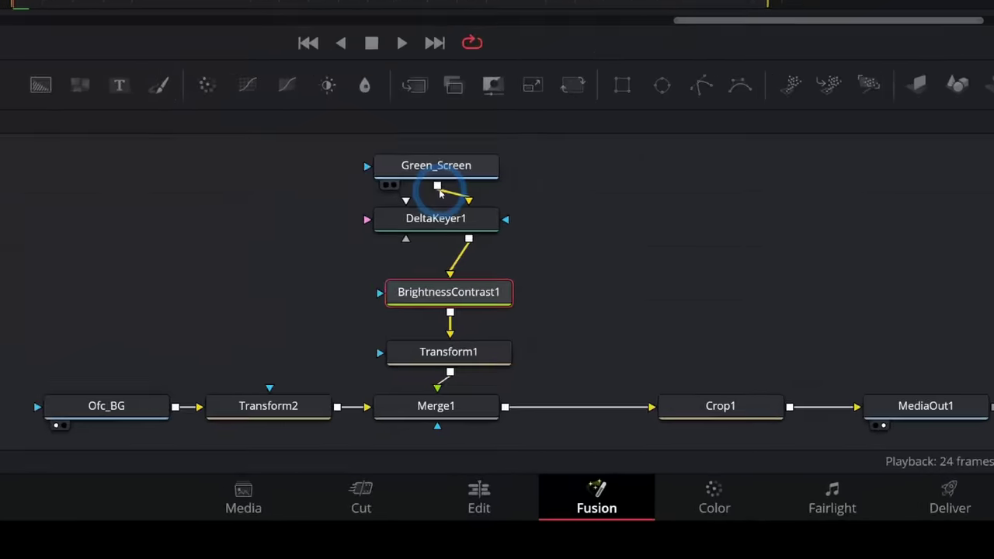
pyautogui.click(417, 373)
pyautogui.click(427, 245)
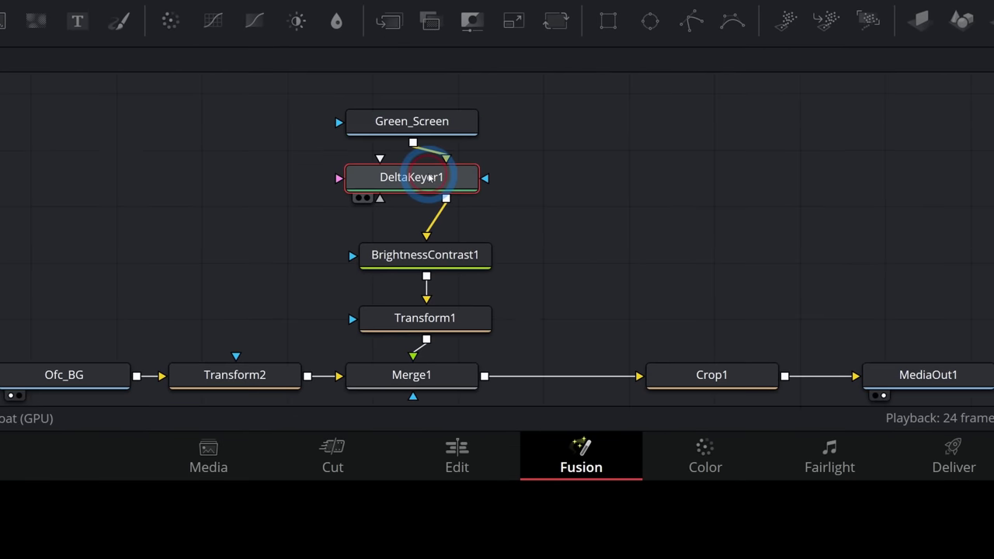
pyautogui.click(449, 321)
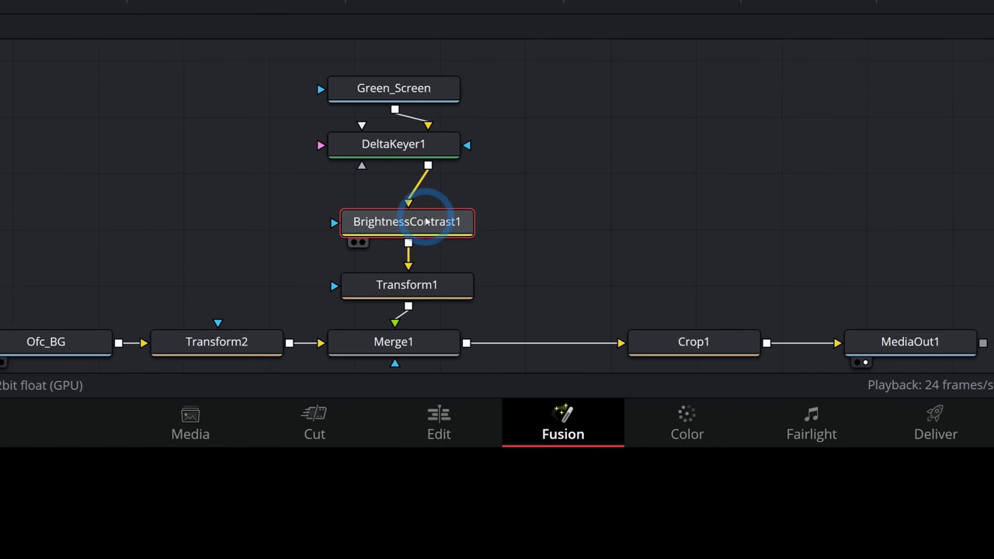
pyautogui.click(432, 280)
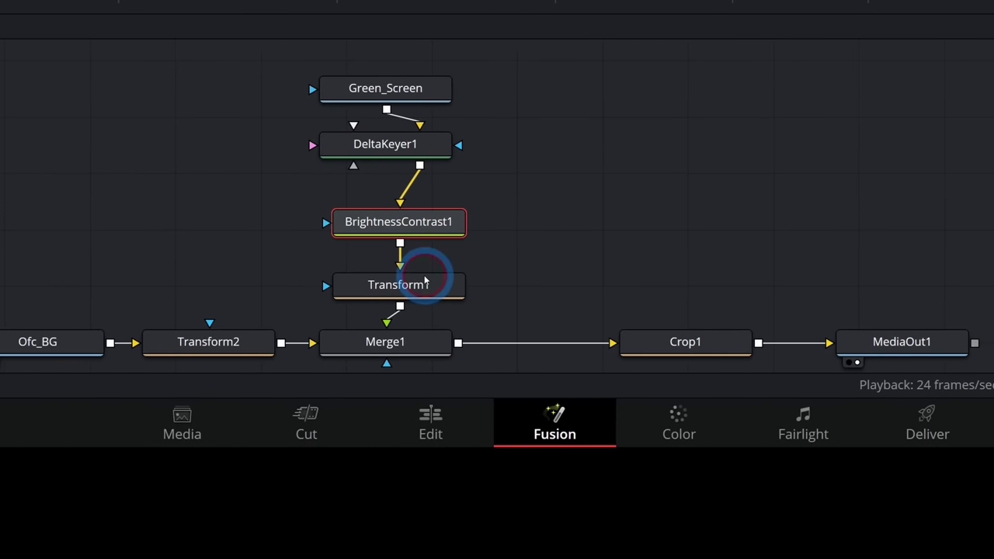
pyautogui.click(402, 354)
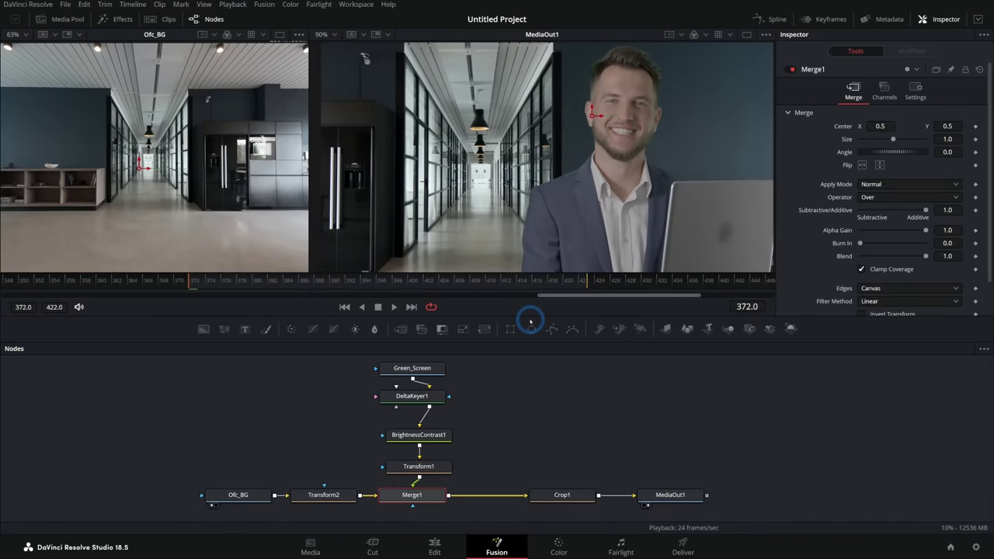
pyautogui.moveTo(530, 320); pyautogui.dragTo(535, 247)
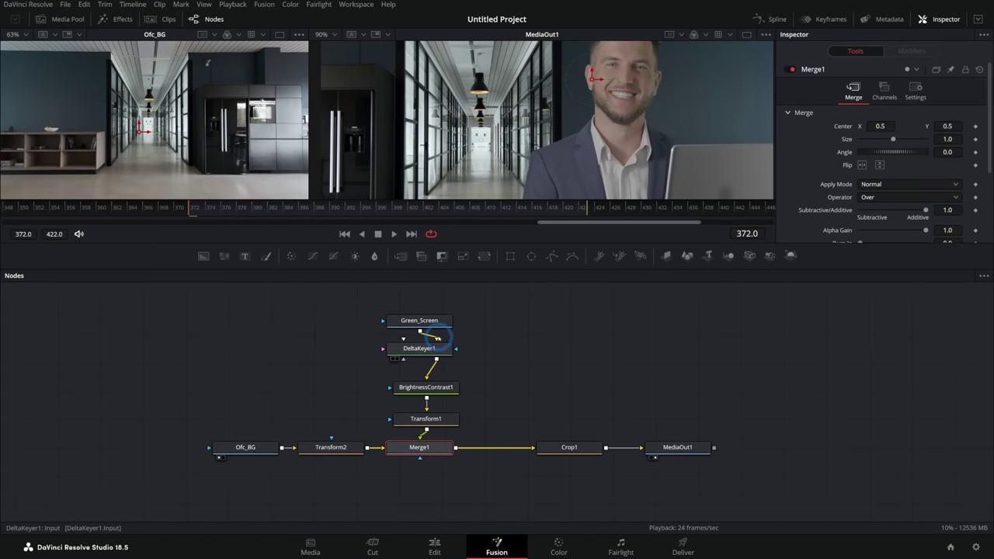
pyautogui.scroll(3, 438, 339)
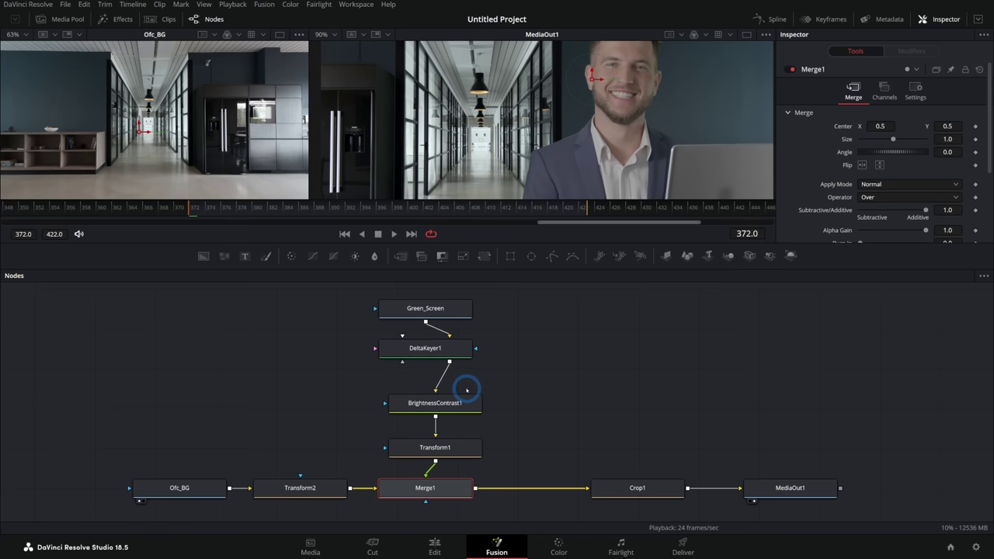
# - Turn DeltaKeyer1 off and back on to compare the composite with and without the key
pyautogui.click(427, 349)
pyautogui.moveTo(556, 243); pyautogui.dragTo(562, 341)
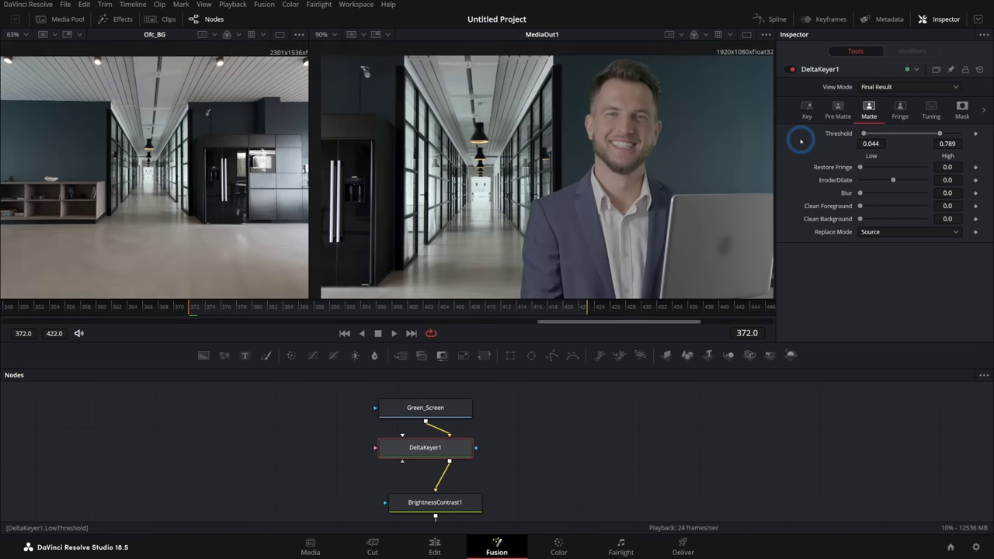
pyautogui.click(791, 69)
pyautogui.click(791, 69)
pyautogui.moveTo(590, 442); pyautogui.dragTo(543, 398)
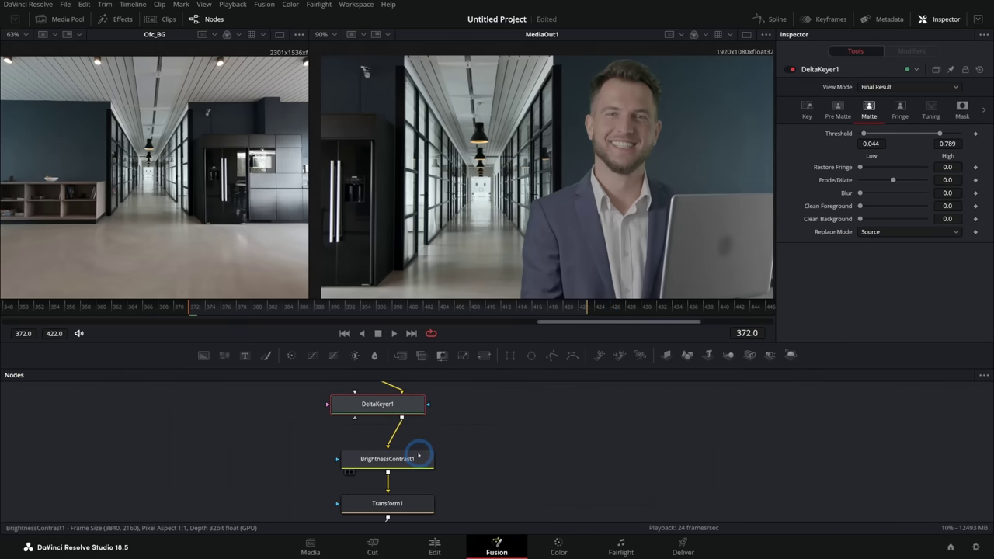
# - Toggle BrightnessContrast1 off and on to compare the man with and without the grade
pyautogui.click(404, 459)
pyautogui.click(789, 70)
pyautogui.click(789, 70)
pyautogui.click(789, 70)
pyautogui.click(790, 70)
pyautogui.moveTo(527, 471); pyautogui.dragTo(517, 423)
pyautogui.moveTo(521, 342); pyautogui.dragTo(521, 259)
pyautogui.moveTo(545, 314); pyautogui.dragTo(561, 380)
pyautogui.moveTo(560, 470); pyautogui.dragTo(565, 484)
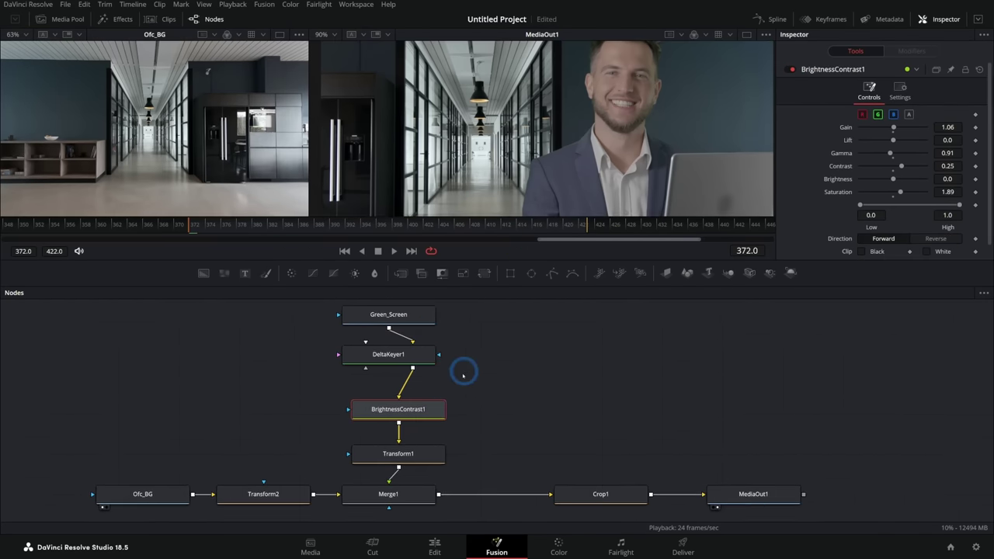
# - Align Merge1 beneath Transform1 and move Ofc_BG and Transform2 away from it to make room for another node
pyautogui.moveTo(406, 492); pyautogui.dragTo(416, 492)
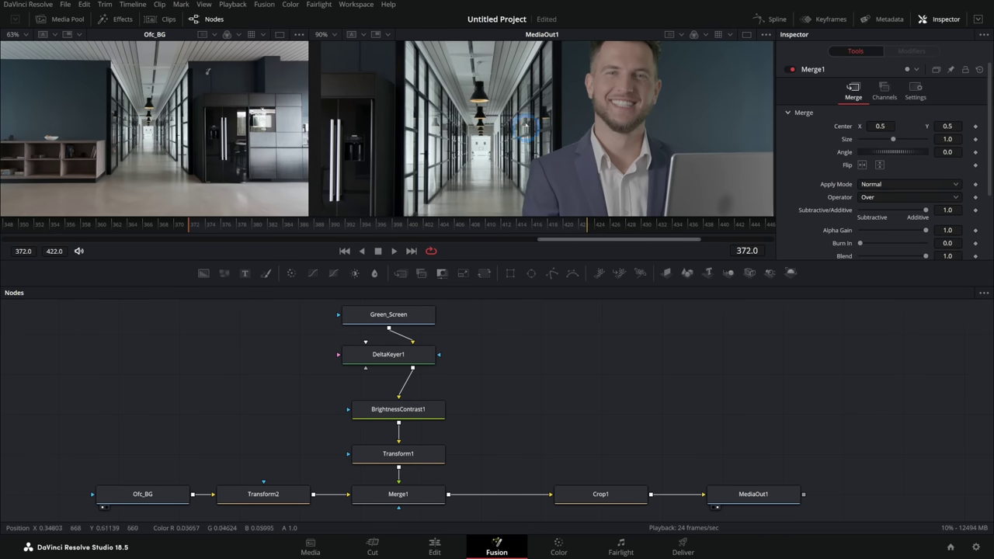
pyautogui.moveTo(297, 426); pyautogui.dragTo(313, 424)
pyautogui.moveTo(314, 424); pyautogui.dragTo(433, 406)
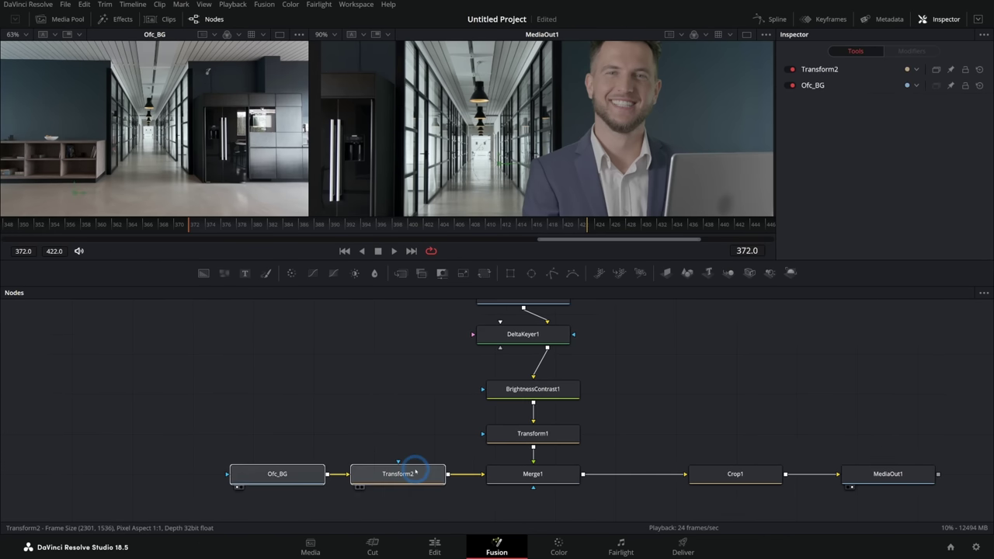
pyautogui.moveTo(415, 470); pyautogui.dragTo(331, 473)
# - Insert a Blur node between Transform2 and Merge1 and set its blur size to 3.1
pyautogui.click(362, 396)
pyautogui.moveTo(375, 273); pyautogui.dragTo(432, 474)
pyautogui.moveTo(860, 152); pyautogui.dragTo(862, 153)
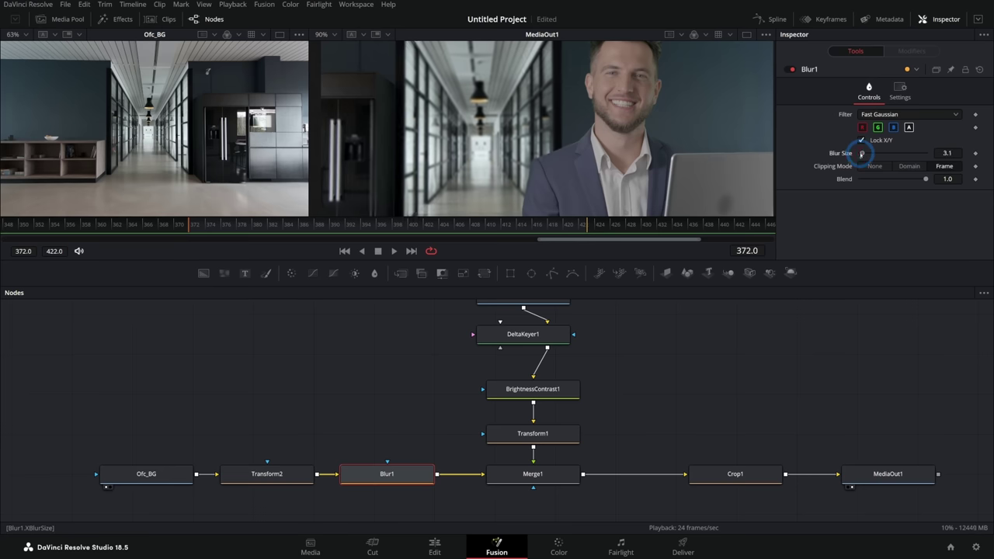
# - Compare the background up close with Blur1 off and on, and switch to the Edit page
pyautogui.scroll(3, 530, 115)
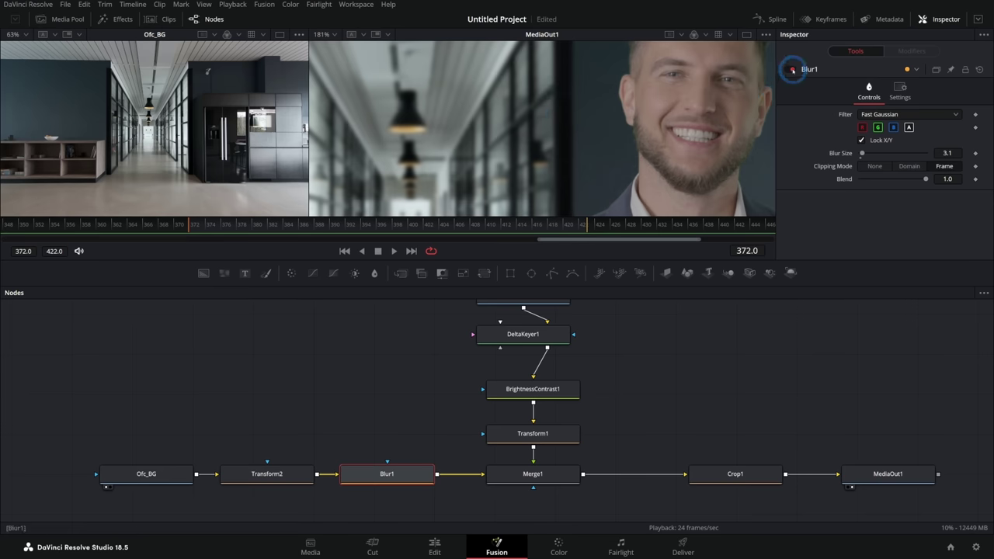
pyautogui.click(792, 70)
pyautogui.click(792, 69)
pyautogui.scroll(-3, 602, 147)
pyautogui.moveTo(602, 148); pyautogui.dragTo(568, 128)
pyautogui.moveTo(556, 325); pyautogui.dragTo(526, 331)
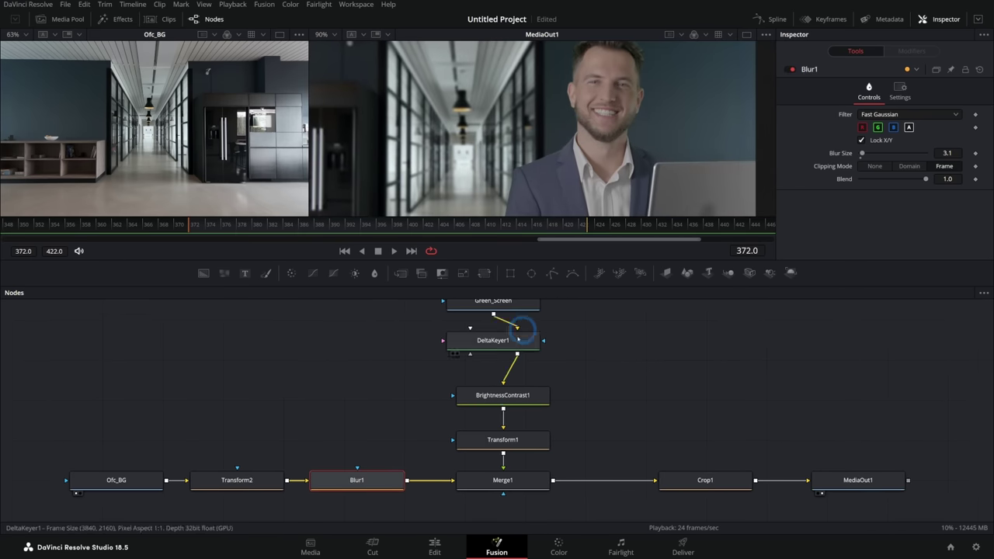
pyautogui.hotkey('shift', '4')
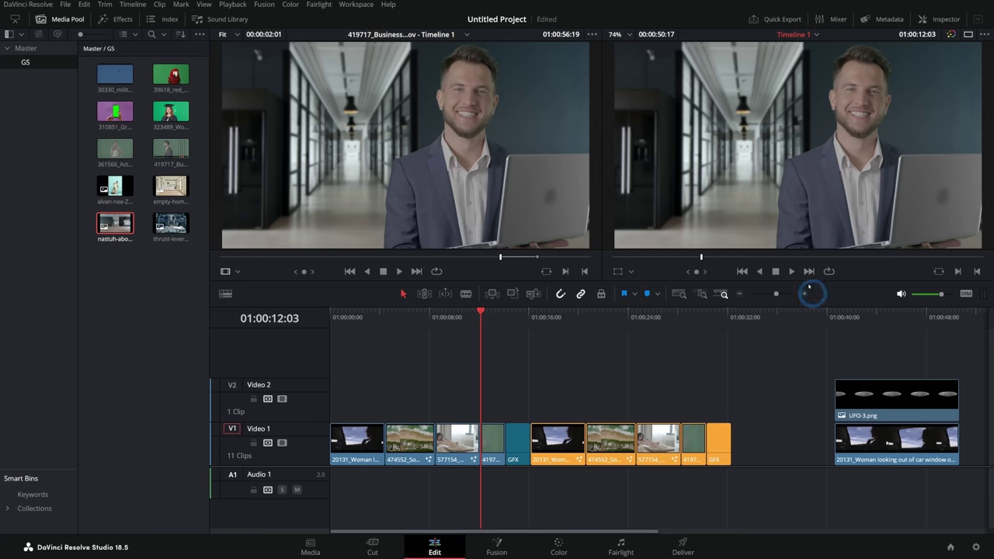